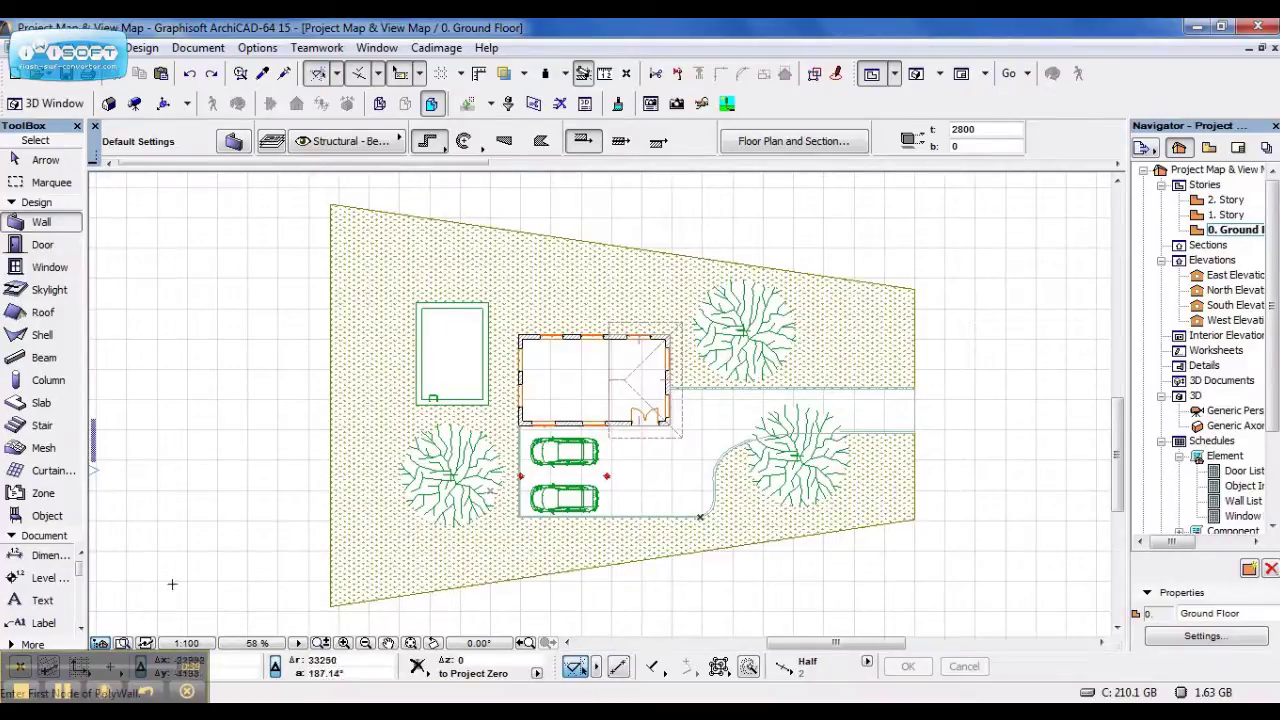
- Switch the Navigator to View Map and hide the trees' layer on the ground floor plan
click(1208, 148)
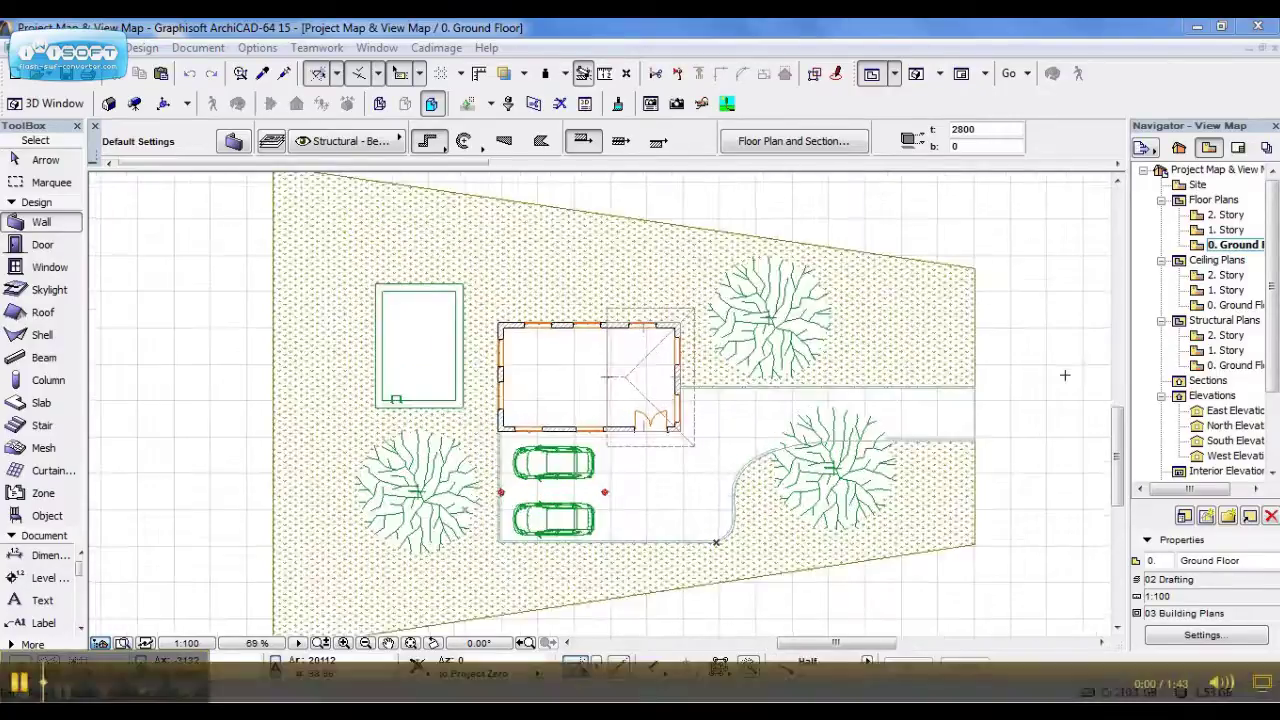
scroll(630, 393, up, 1)
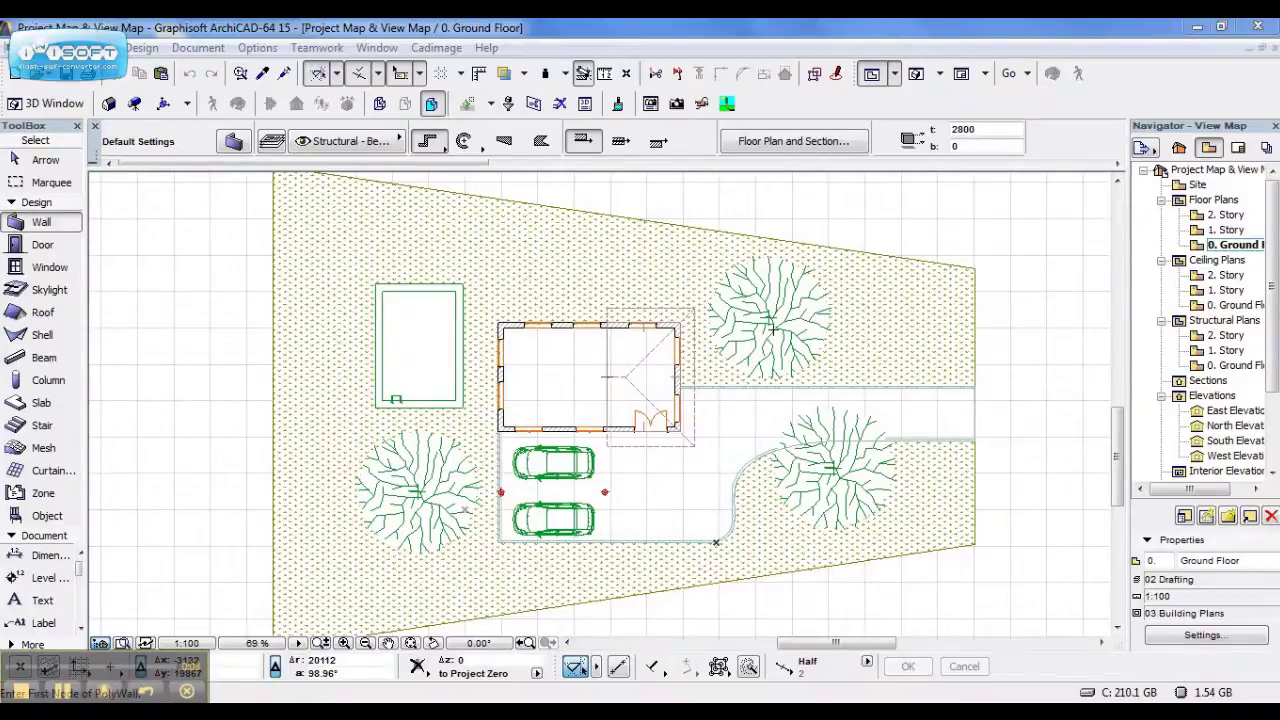
shift+click(773, 325)
right_click(776, 318)
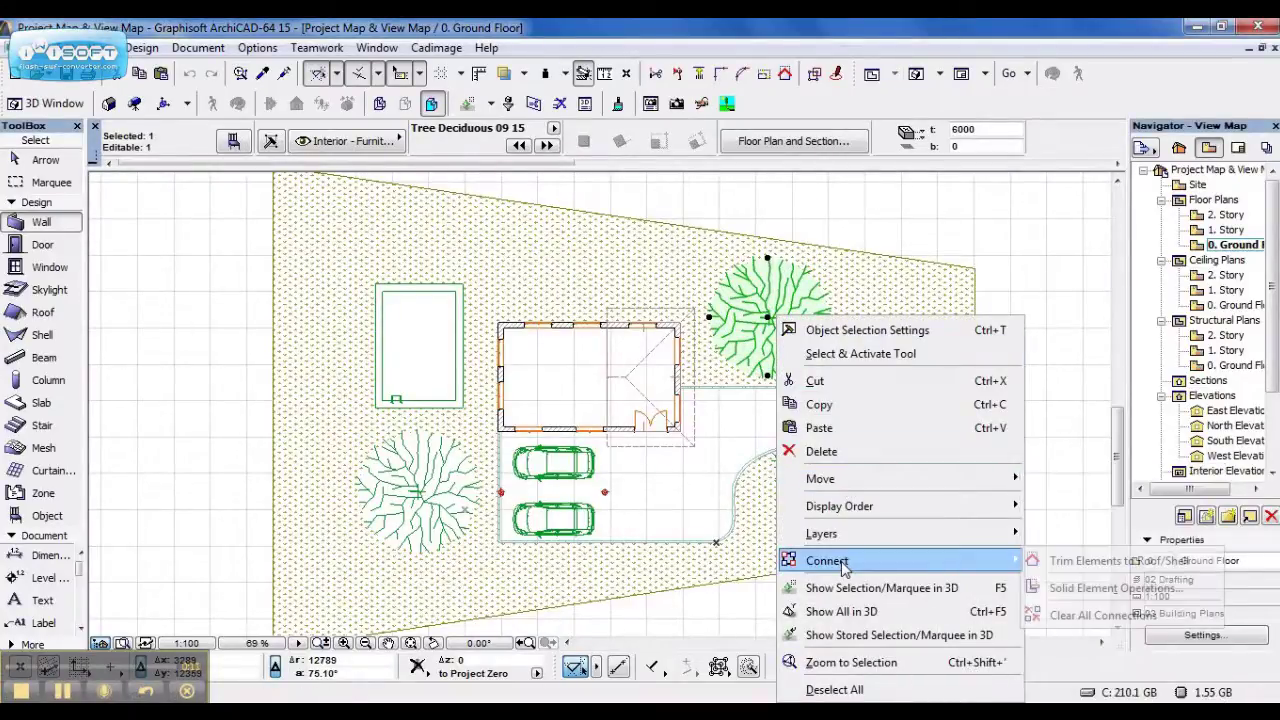
mouse_move(868, 534)
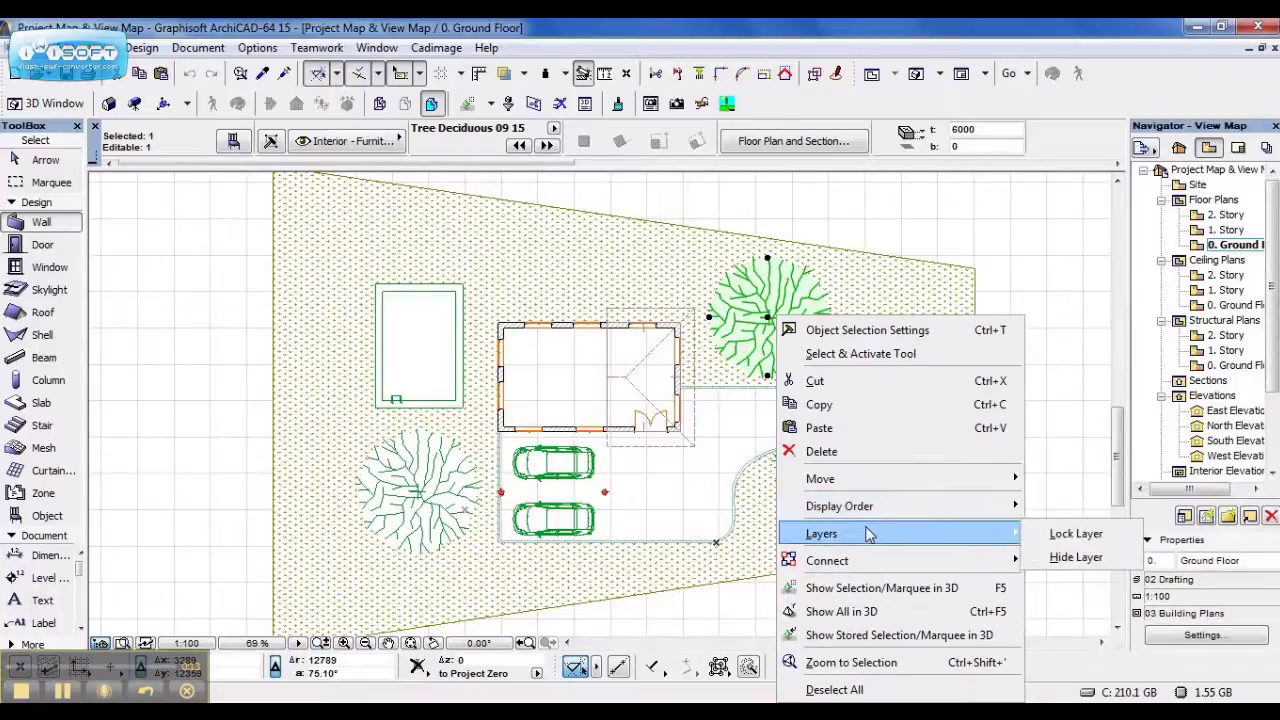
click(1070, 557)
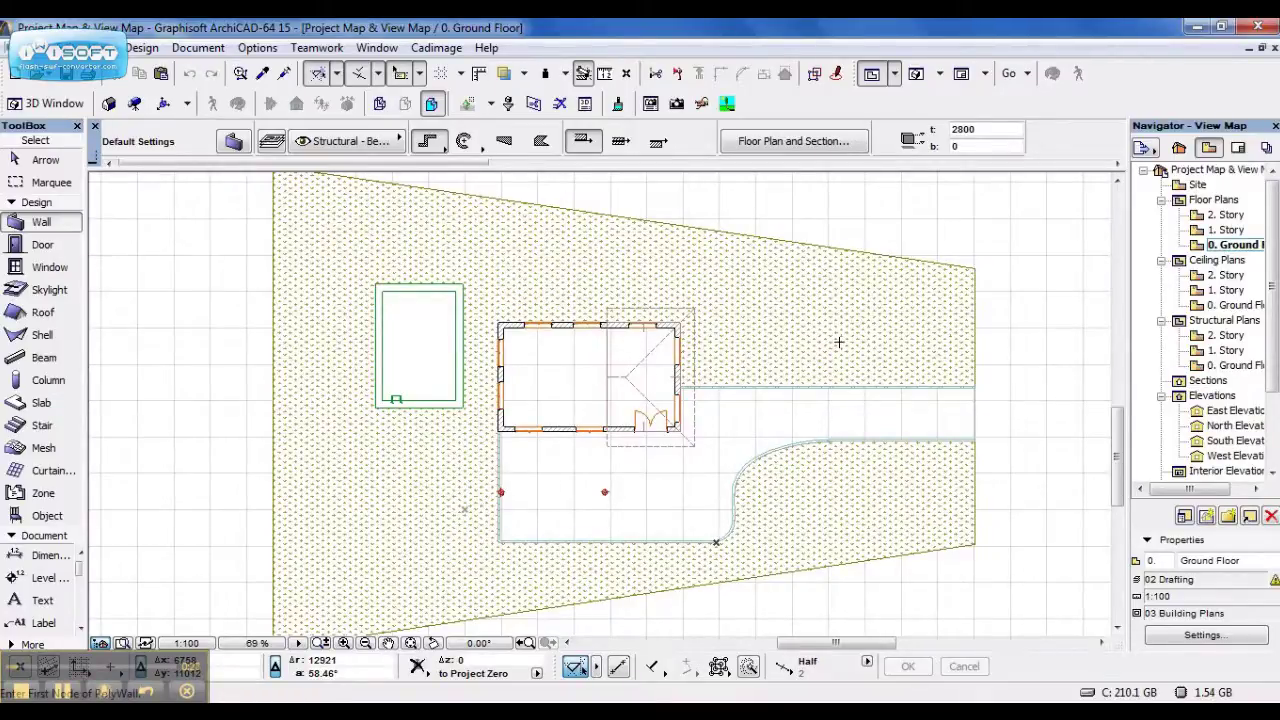
click(1210, 636)
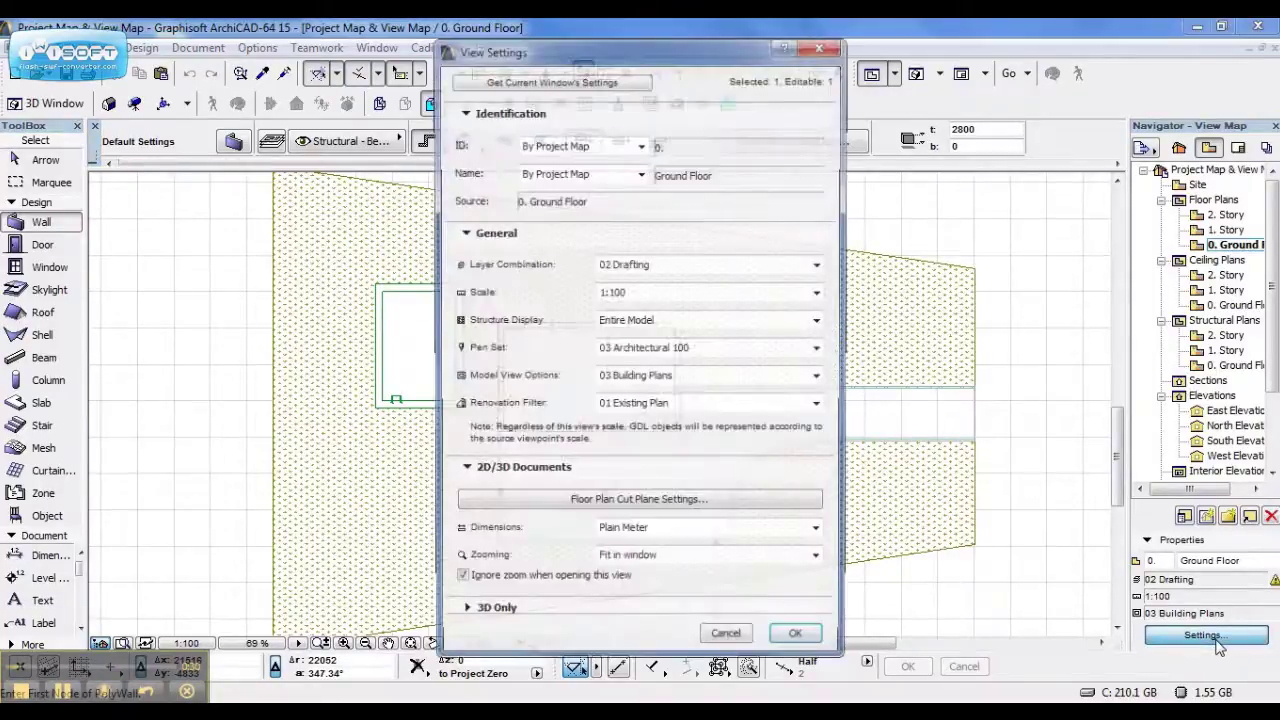
- Save the current Custom layers into the 0. Ground Floor view, then reopen it via East Elevation
click(567, 86)
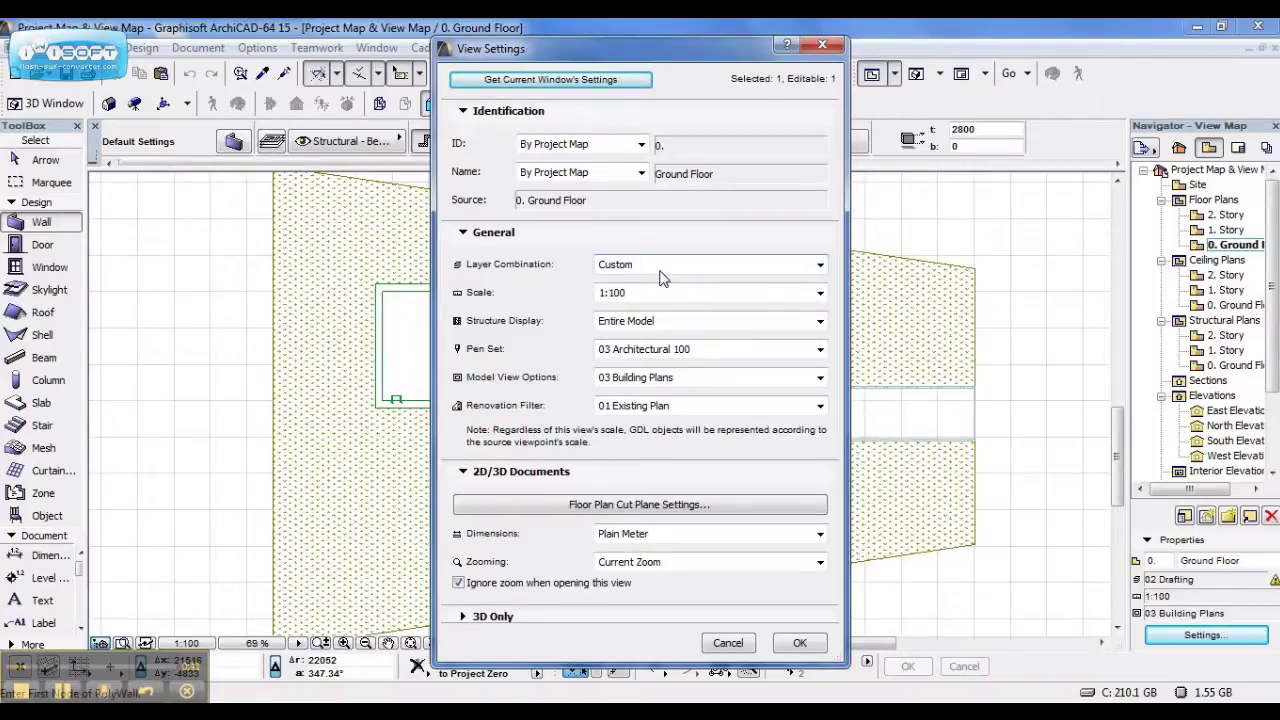
click(801, 643)
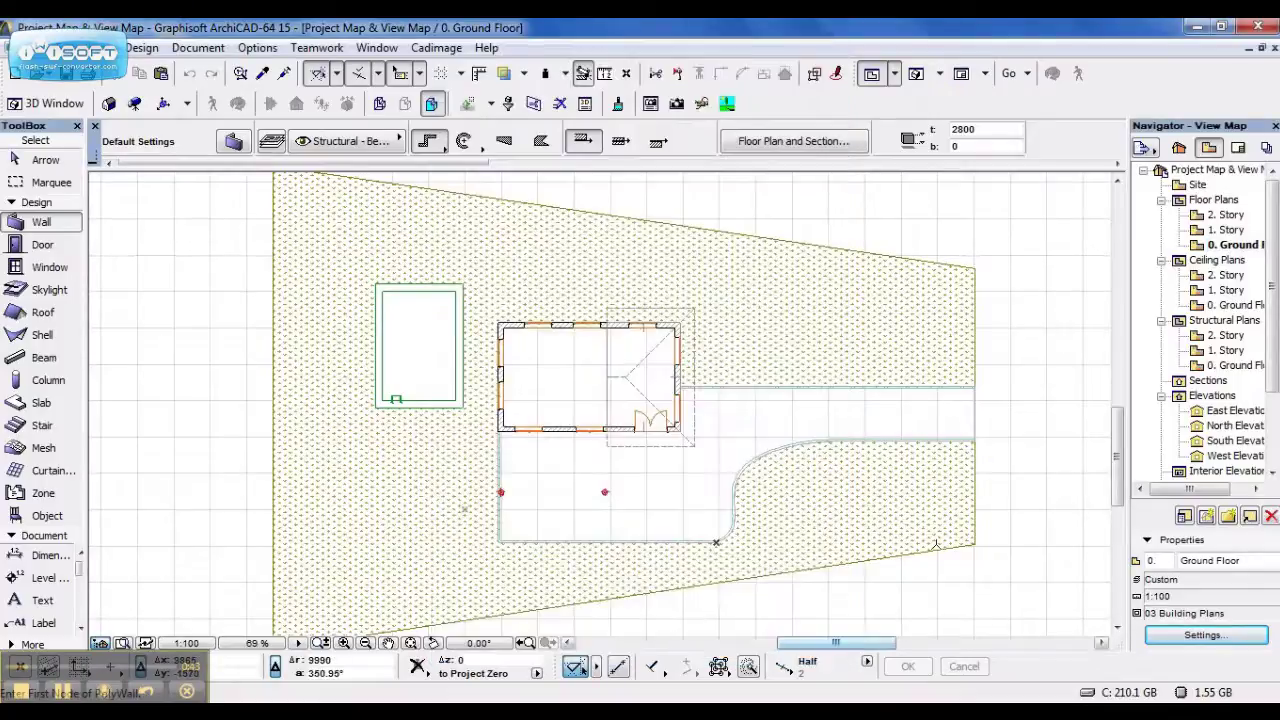
double_click(1232, 412)
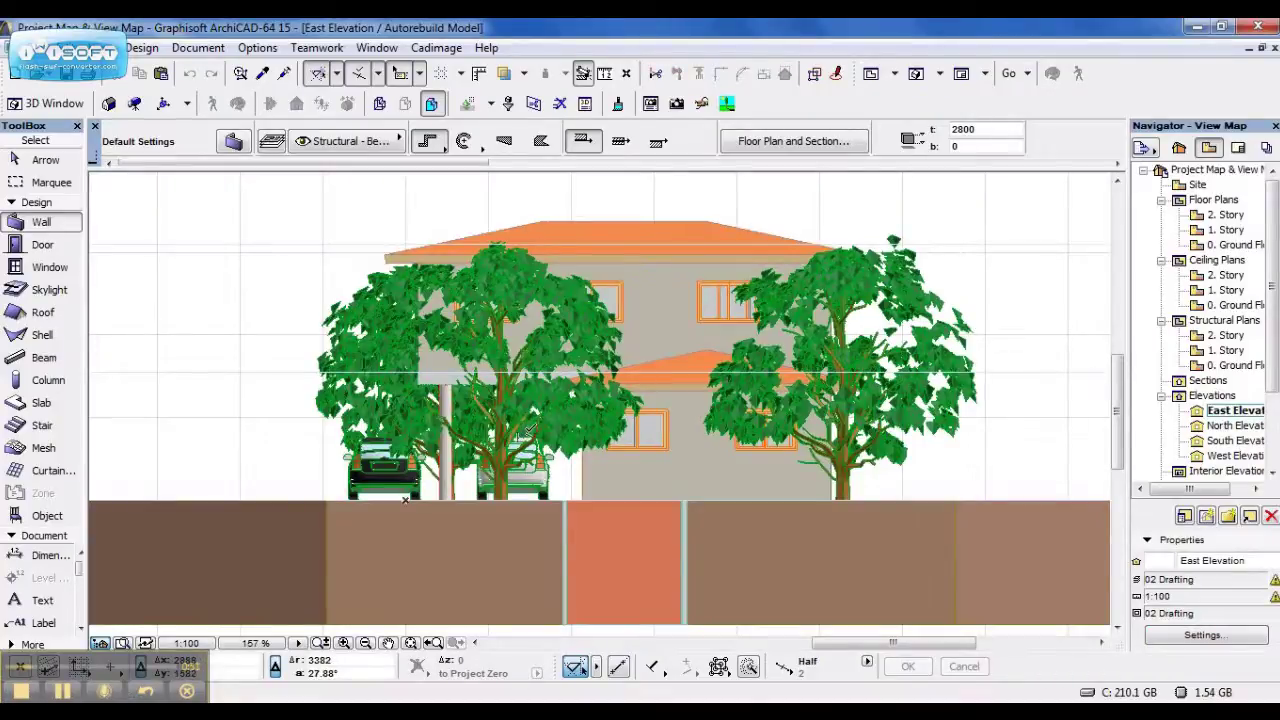
double_click(1237, 247)
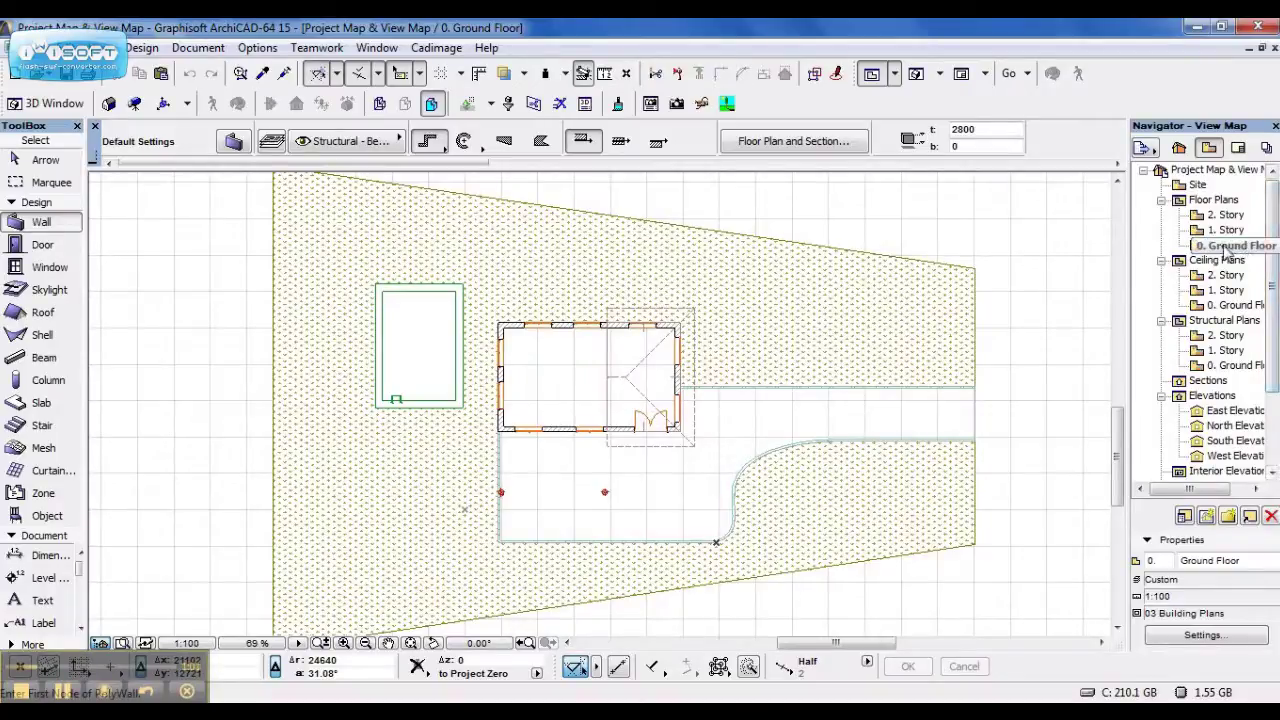
click(1218, 636)
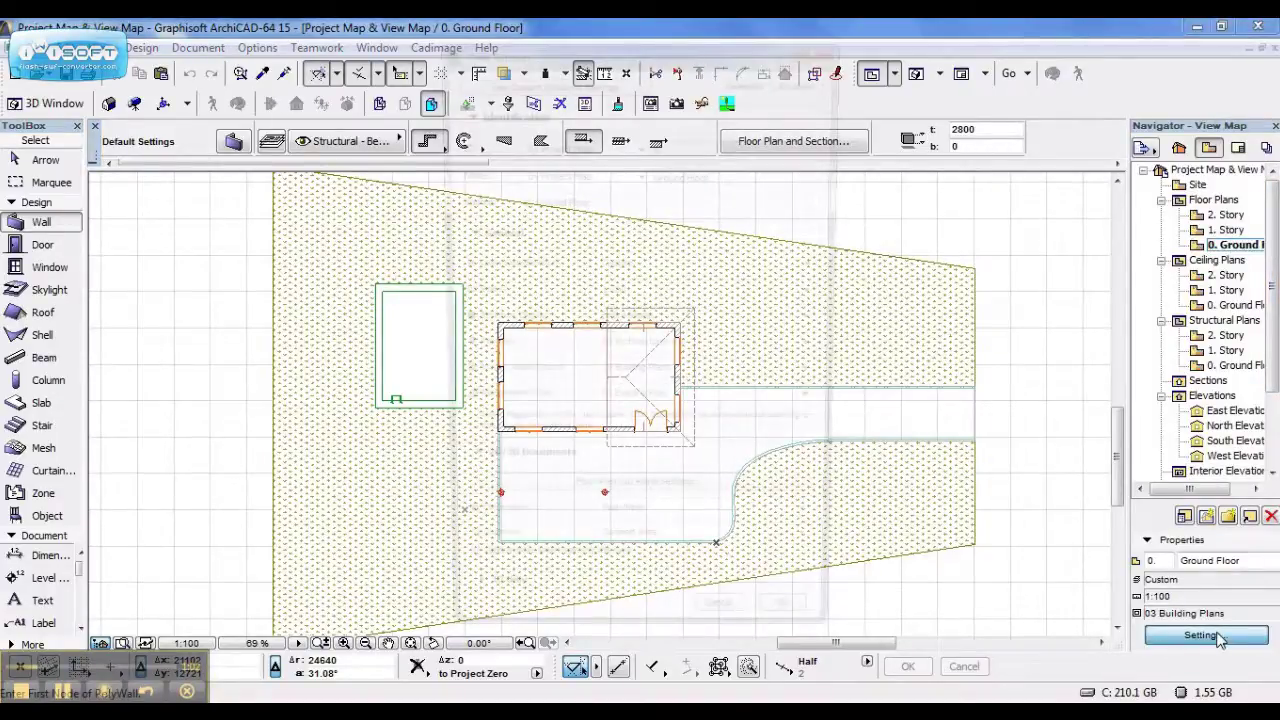
- Set the Ground Floor view's layer combination to 02 Drafting
click(658, 265)
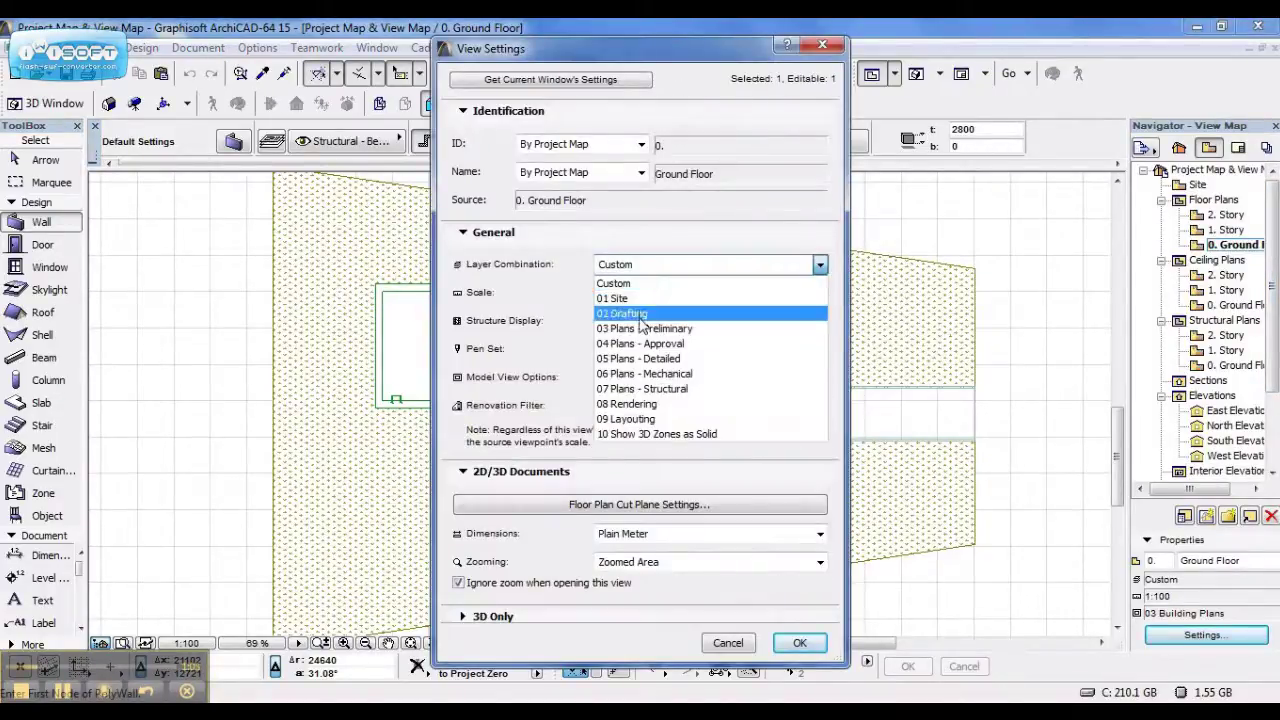
click(658, 312)
click(800, 642)
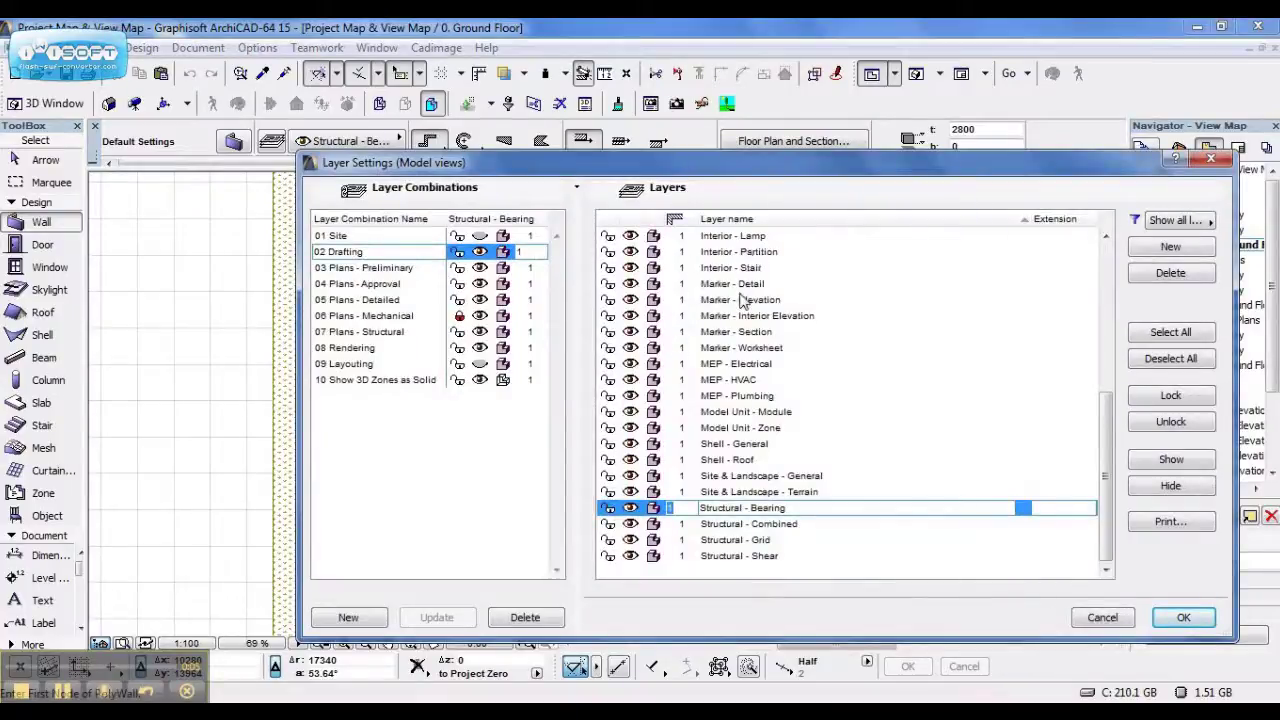
- Hide the Interior - Furniture layer and update the 02 Drafting combination
scroll(737, 305, up, 3)
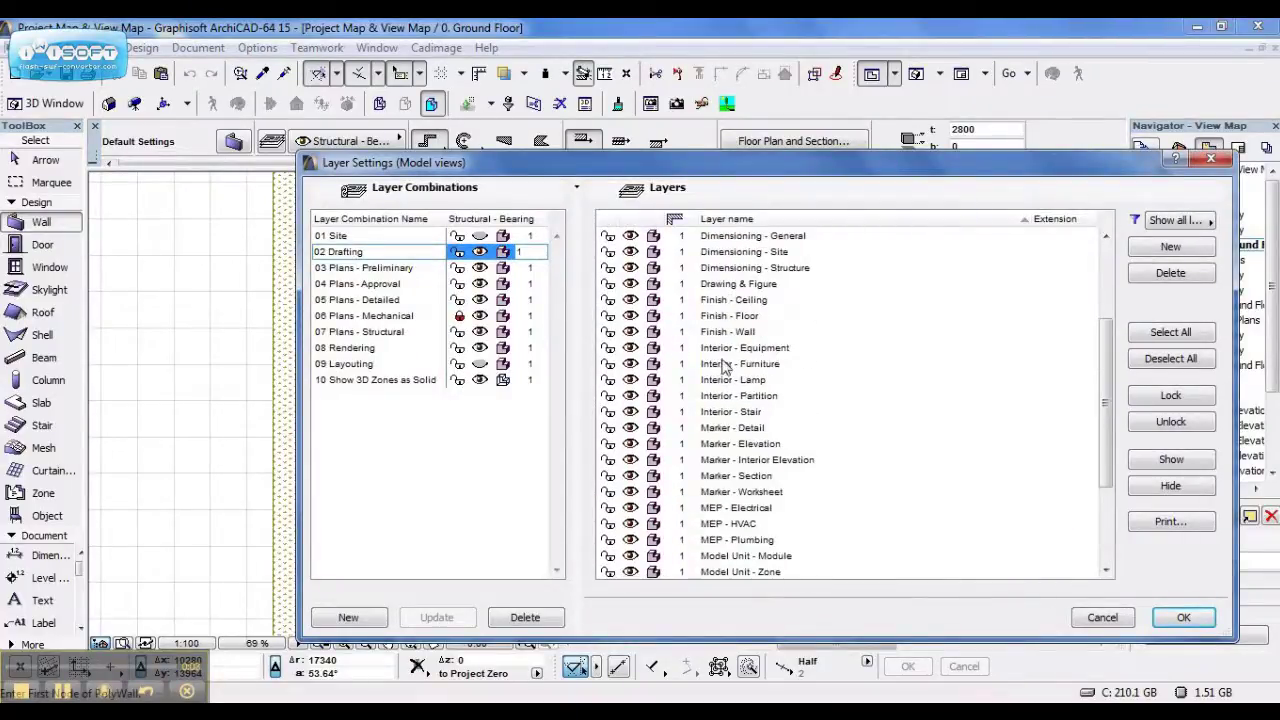
click(724, 366)
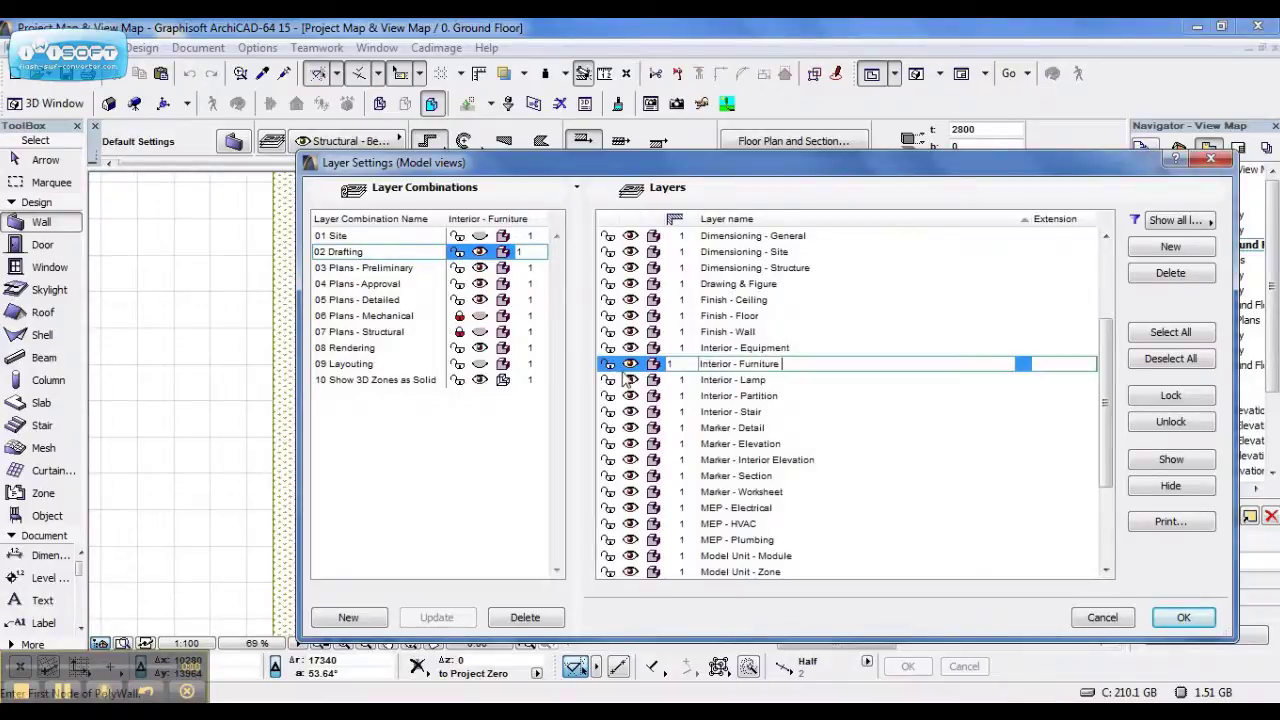
click(631, 364)
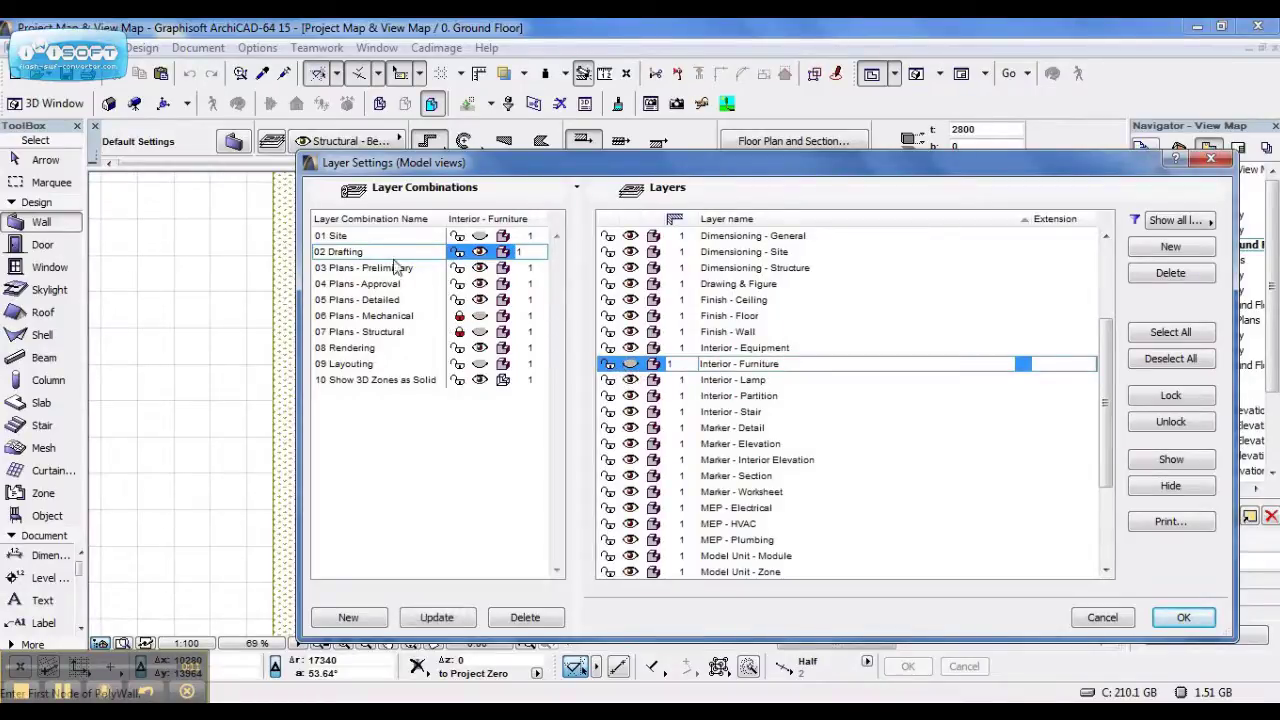
click(437, 620)
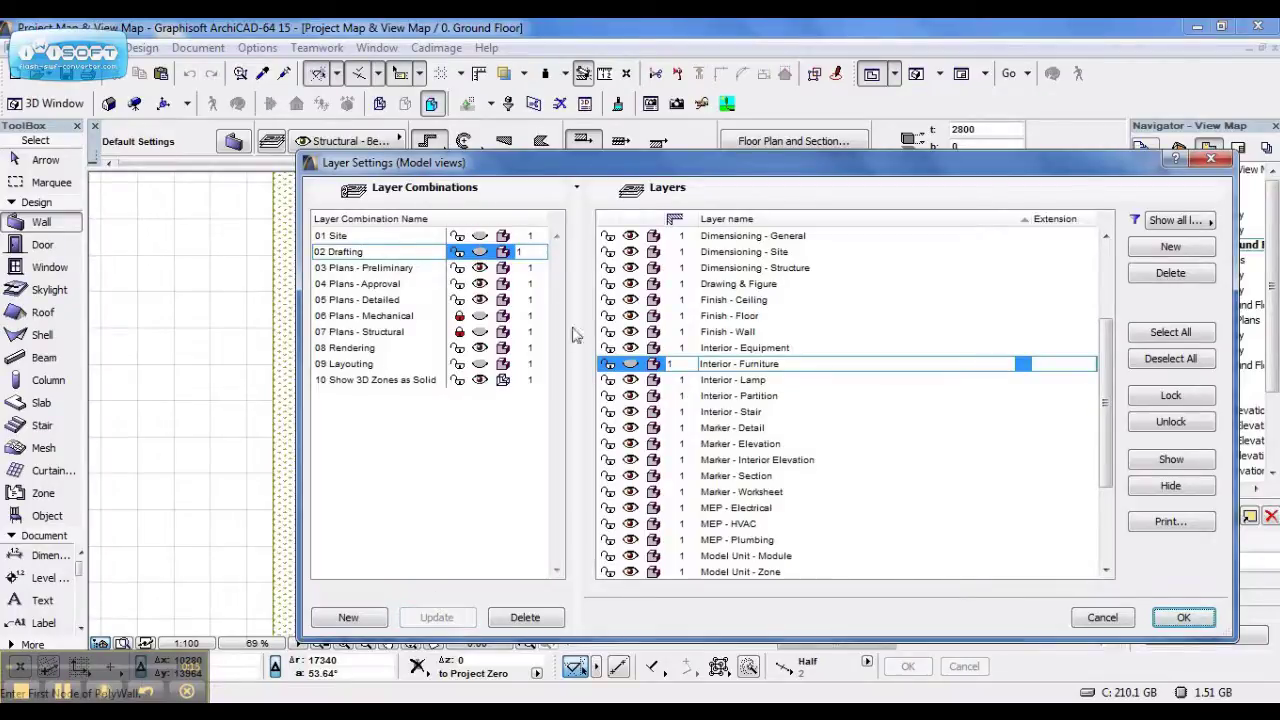
click(1195, 625)
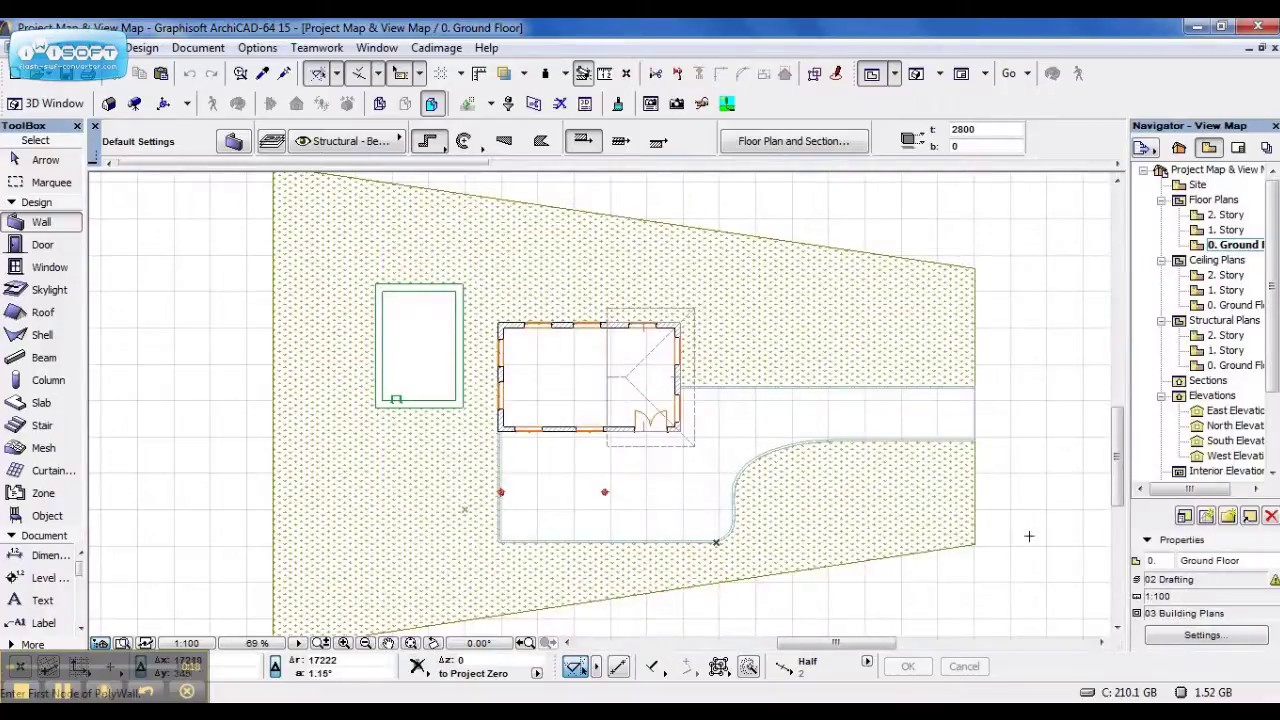
- Reconfirm the Ground Floor view settings and open the East Elevation without trees or cars
click(1222, 638)
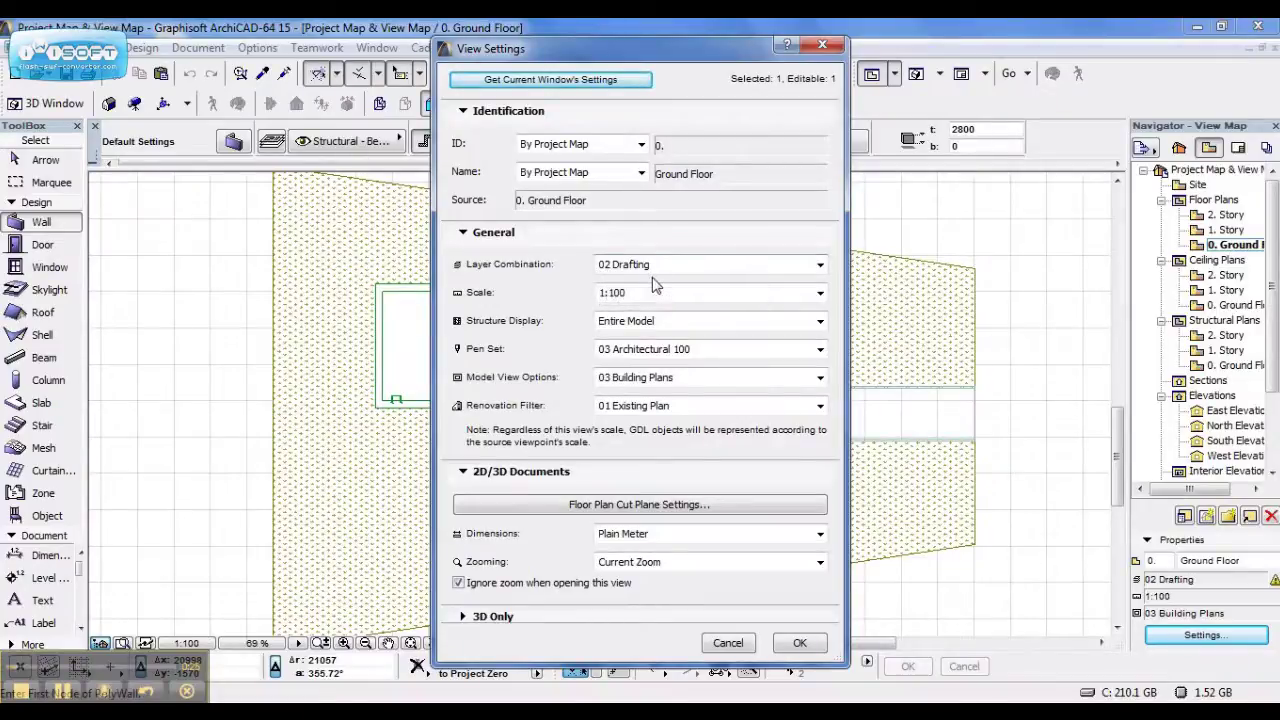
click(803, 640)
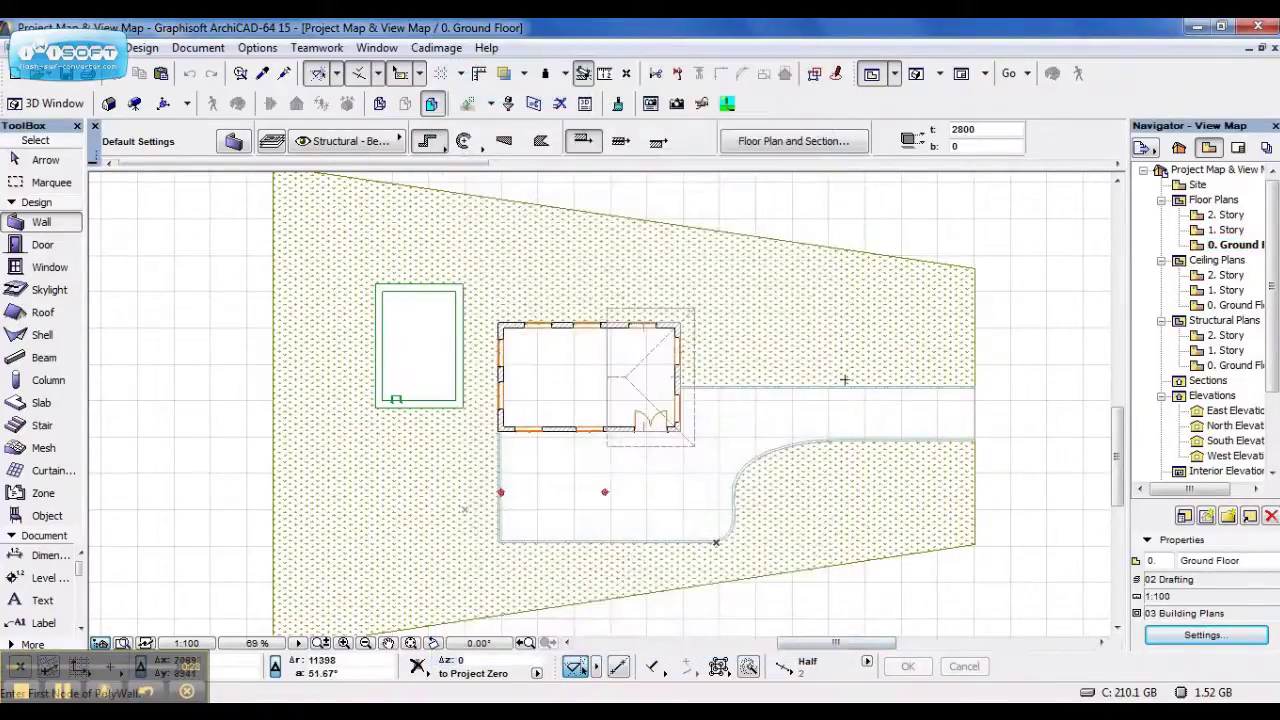
scroll(1216, 404, down, 1)
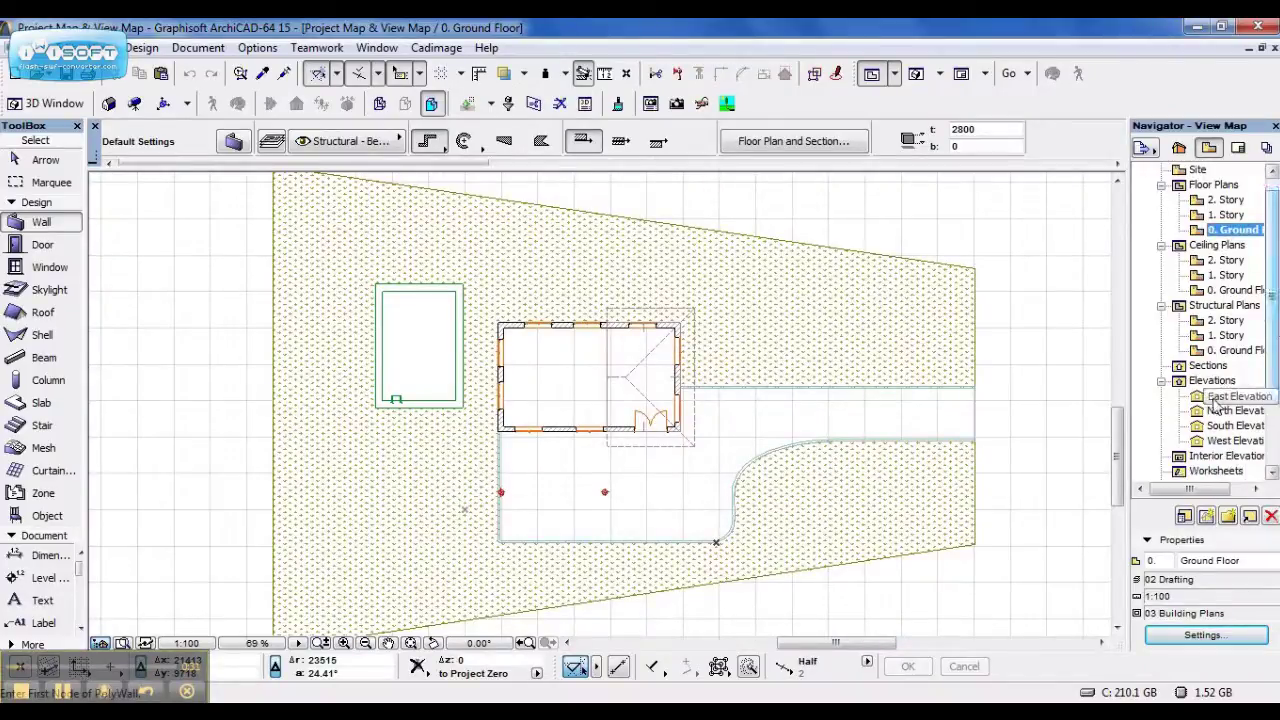
double_click(1215, 399)
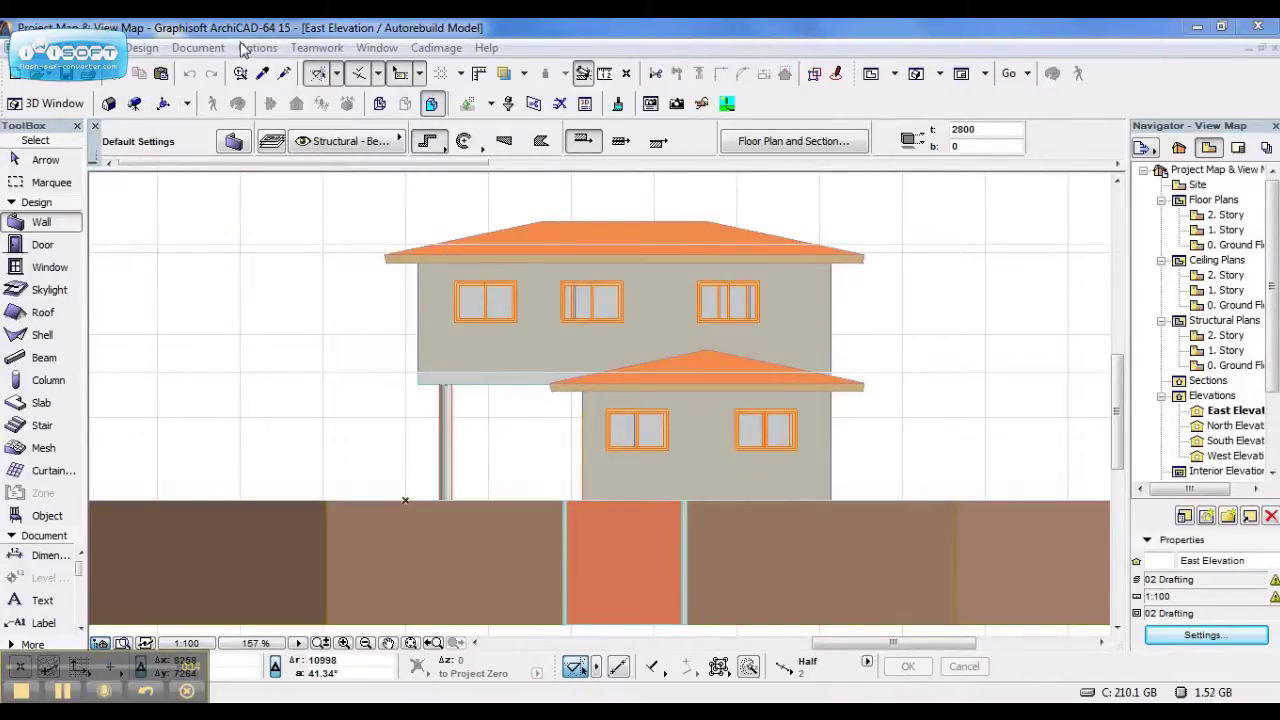
click(198, 48)
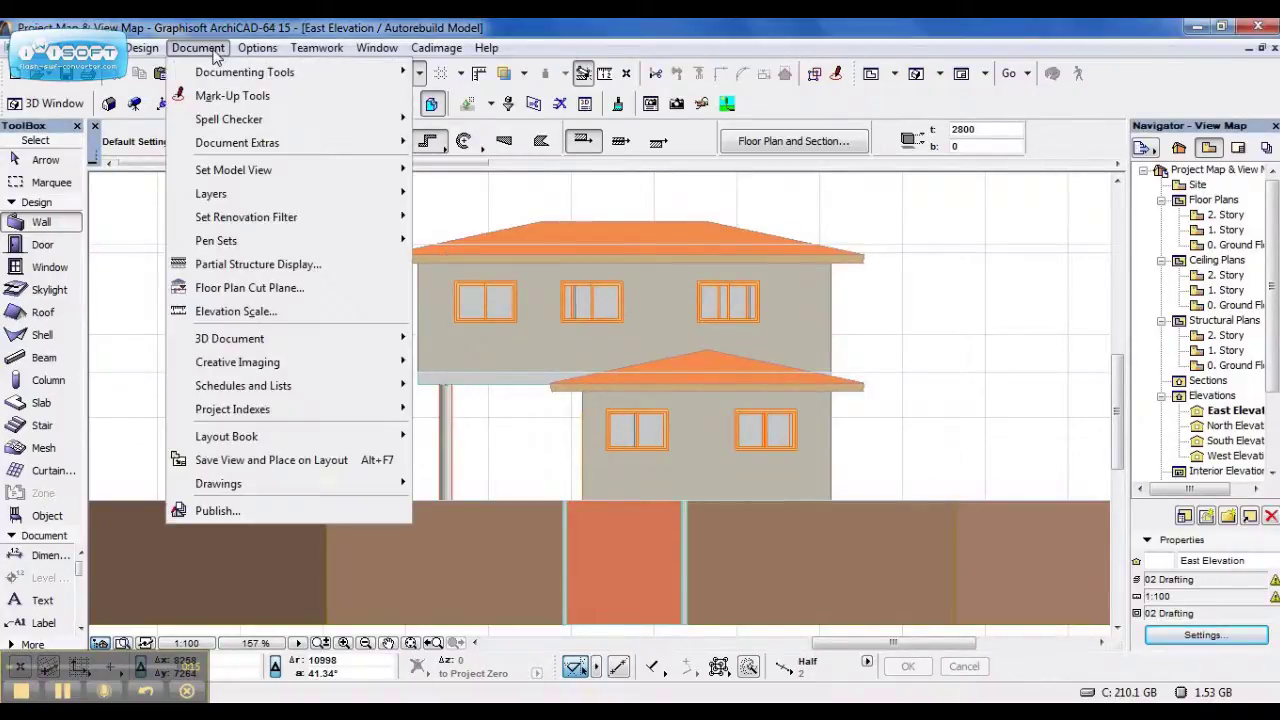
- Override cover fills with No Fill in Model View Options for the East Elevation
mouse_move(243, 172)
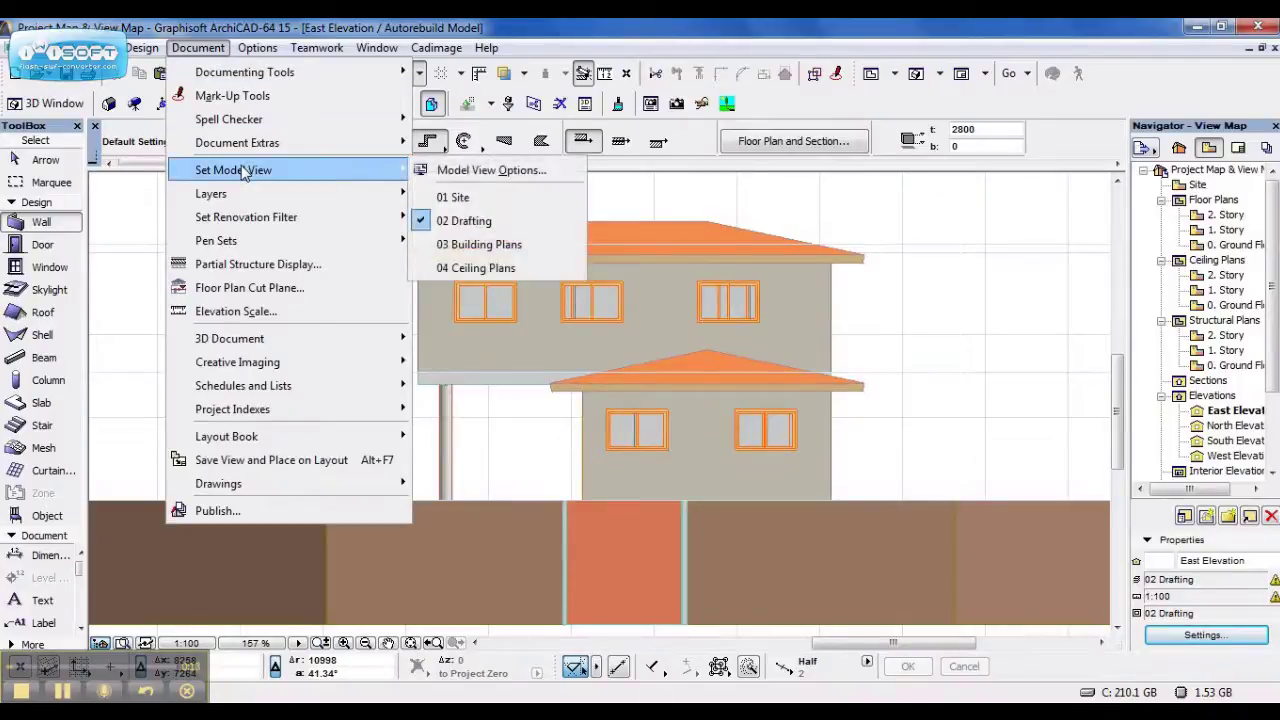
click(480, 170)
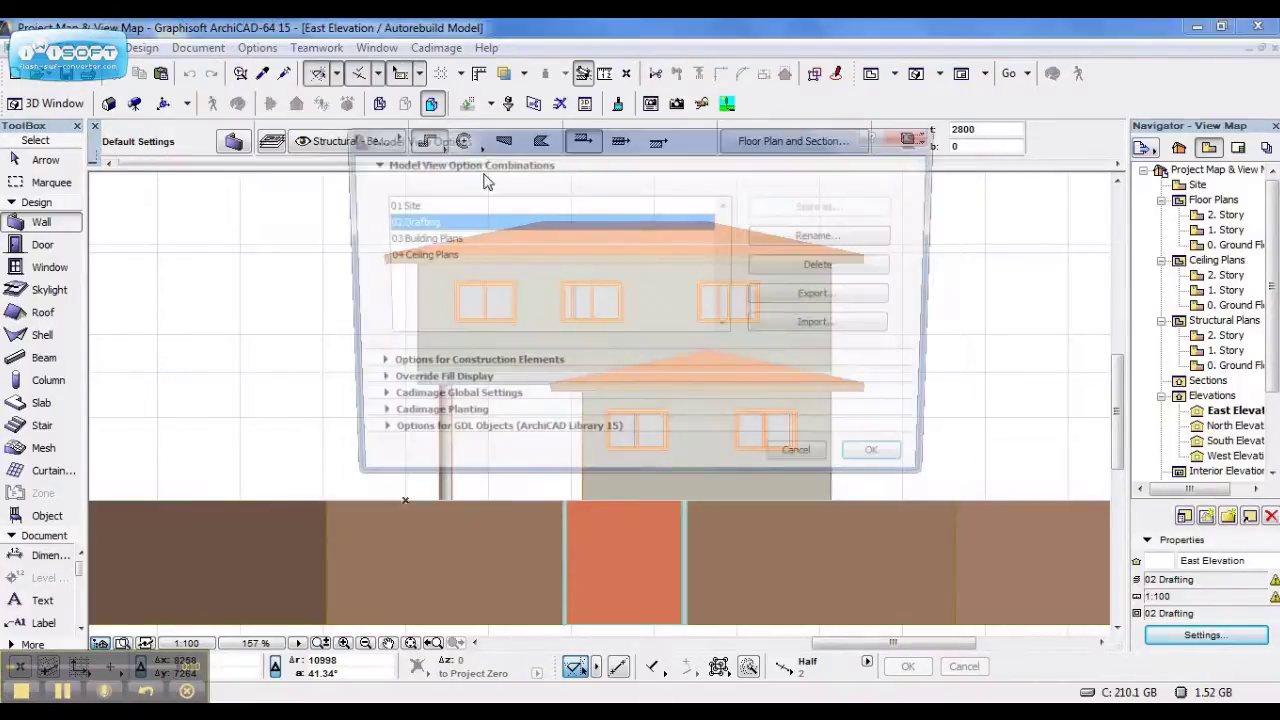
click(429, 384)
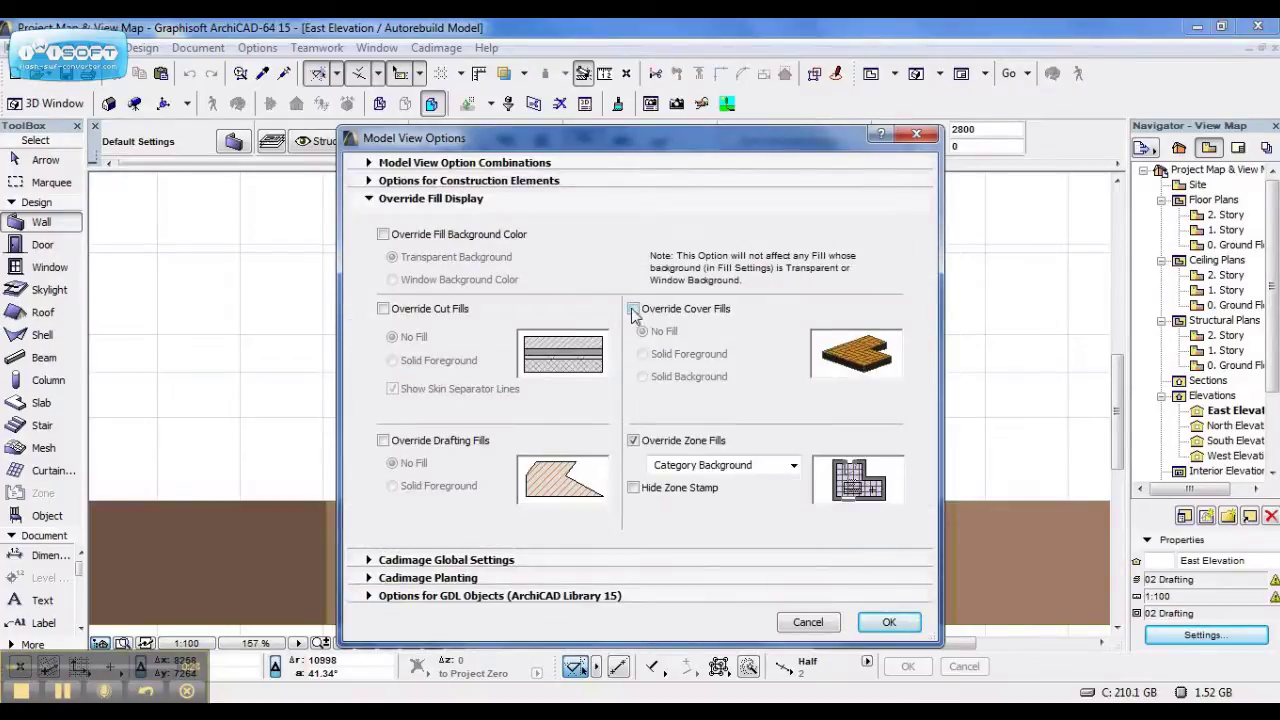
click(633, 310)
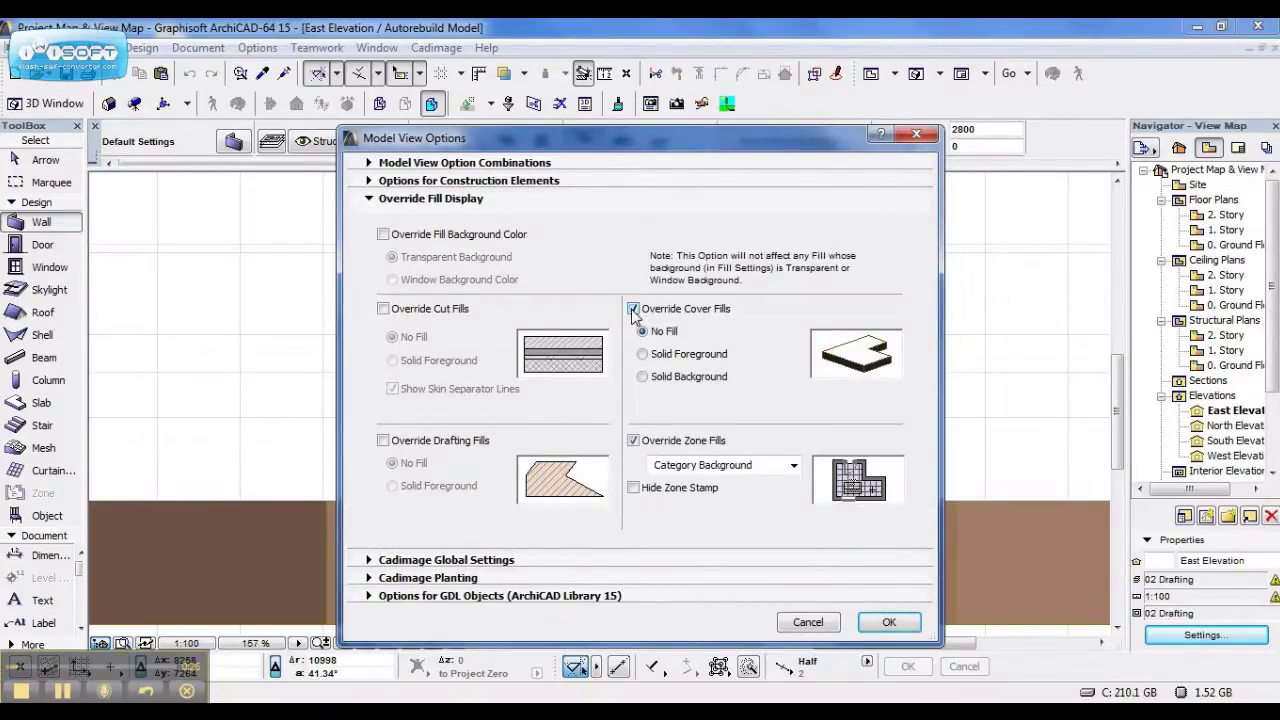
click(888, 622)
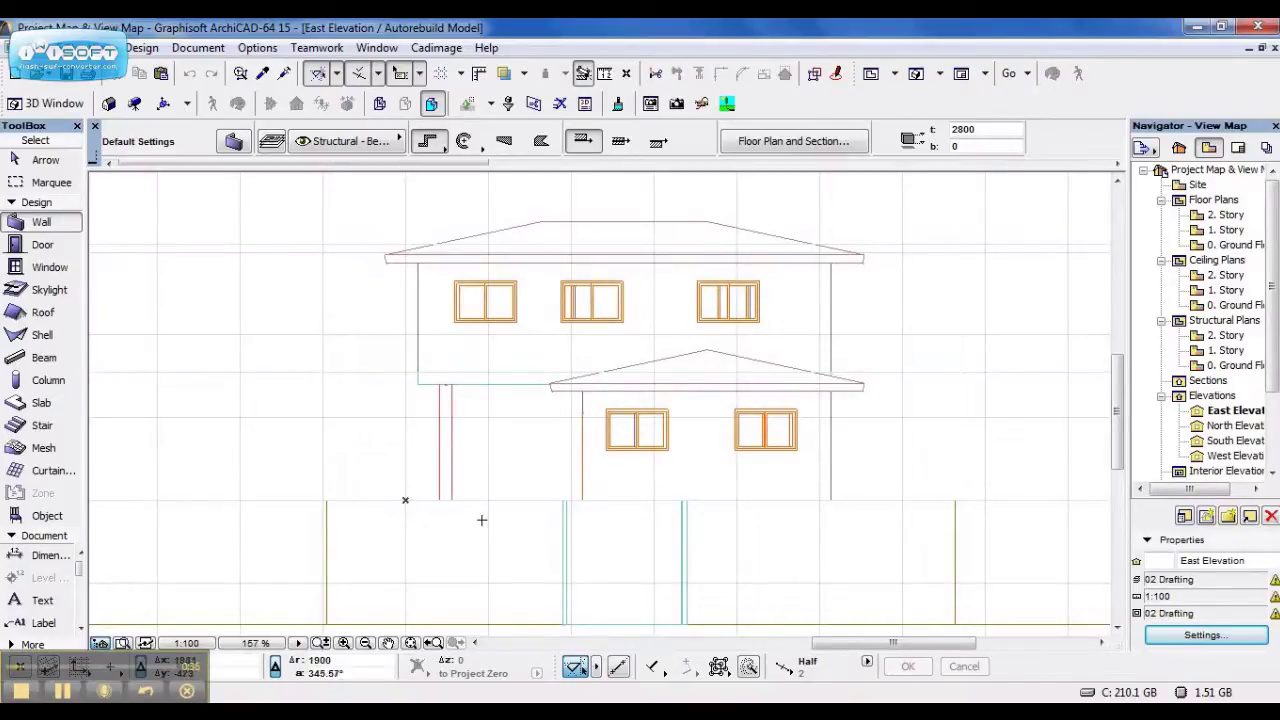
click(1233, 640)
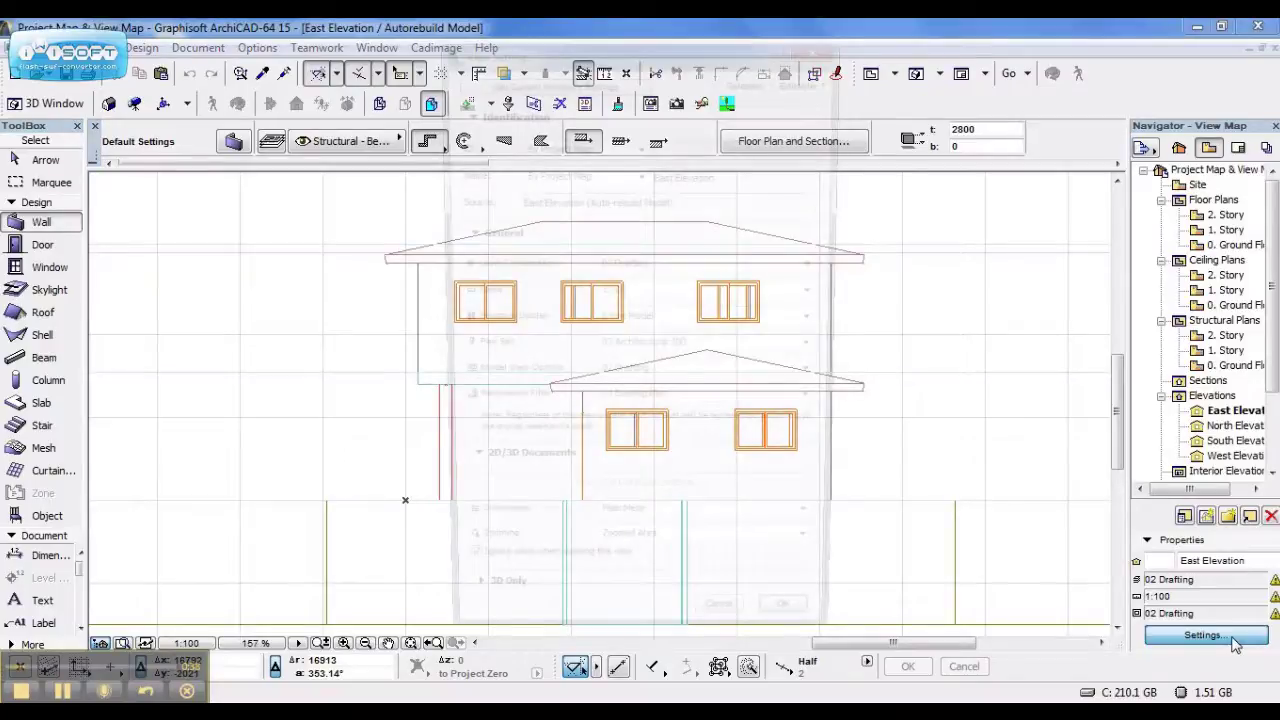
- Capture current settings into the East Elevation view and store the model view options as '05 Elevation'
click(597, 82)
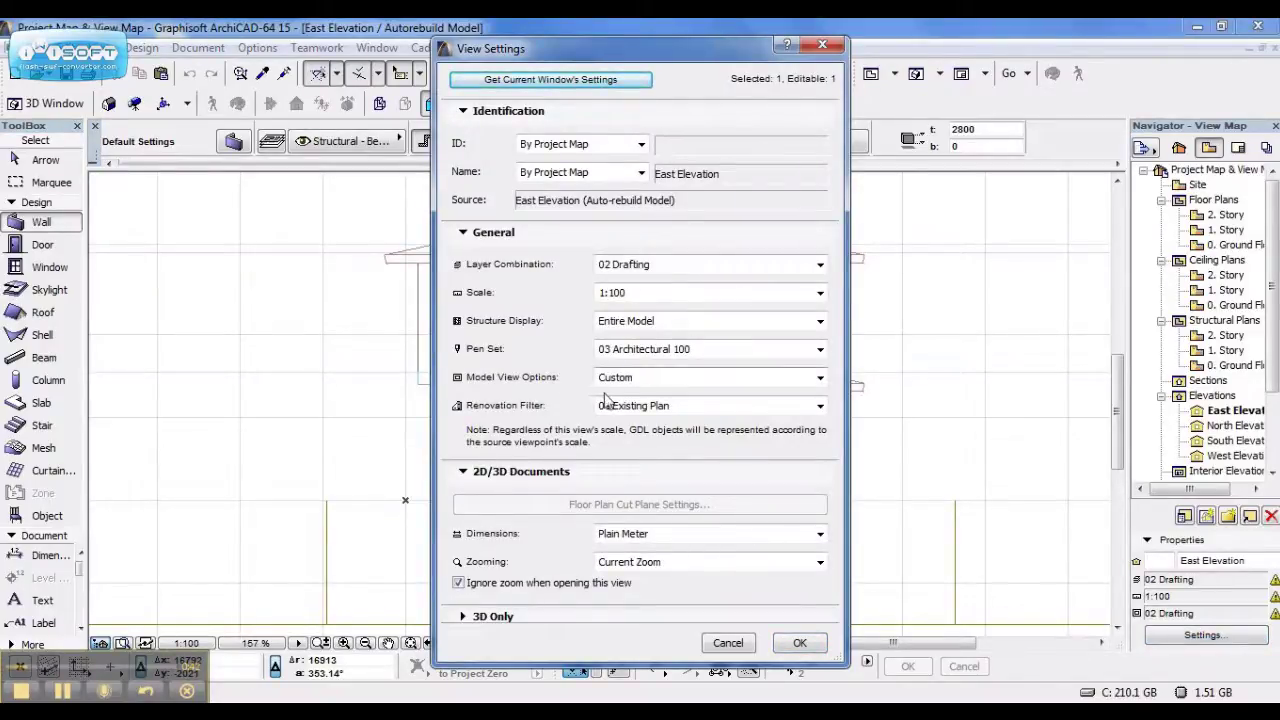
click(800, 643)
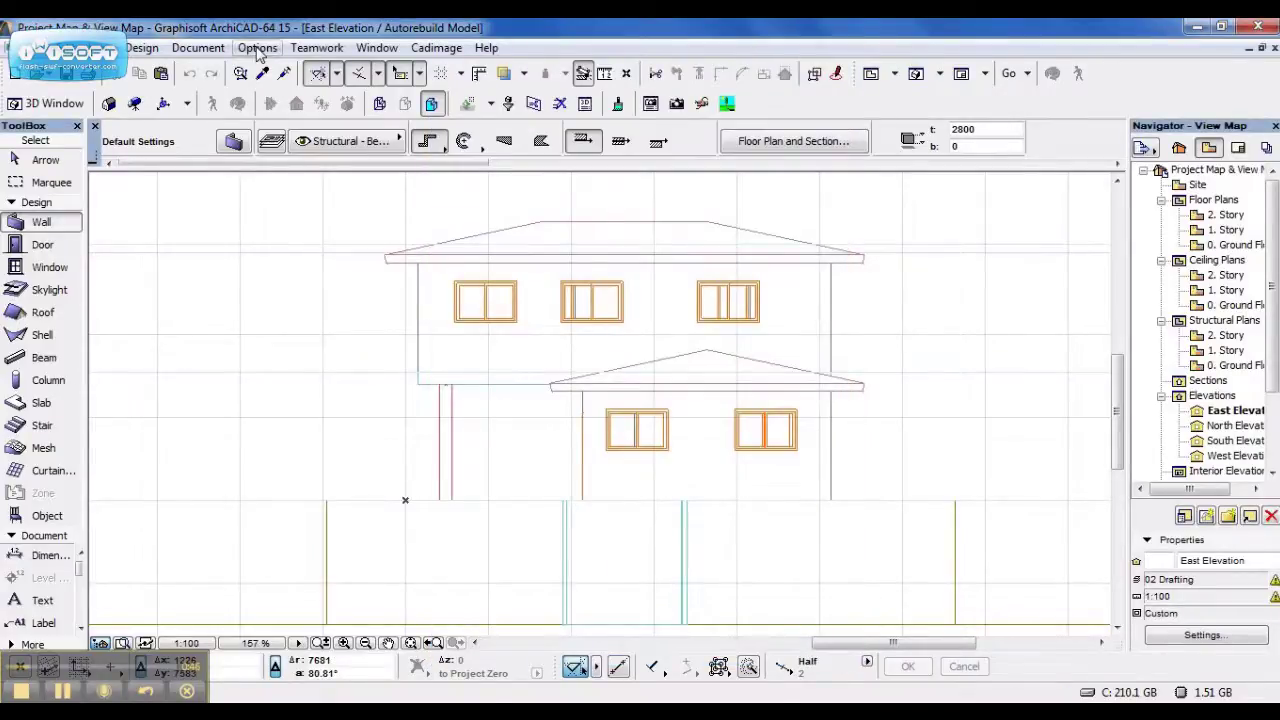
click(211, 52)
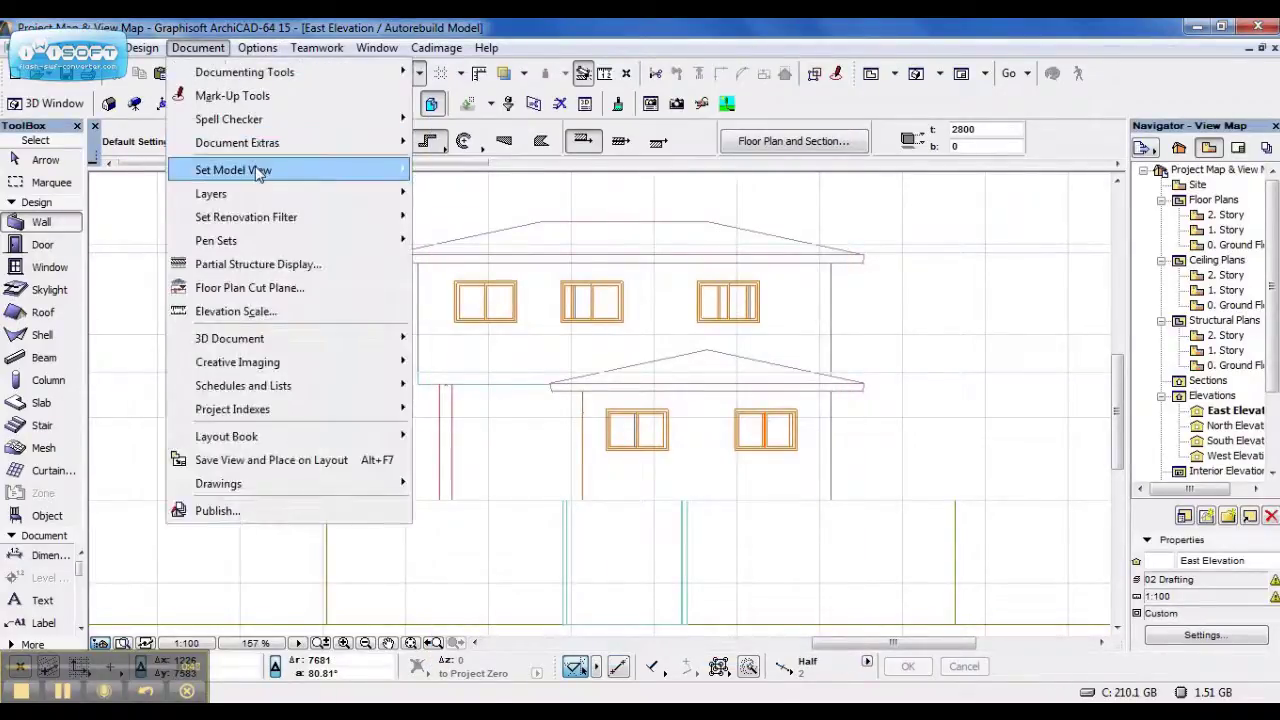
mouse_move(292, 178)
click(495, 170)
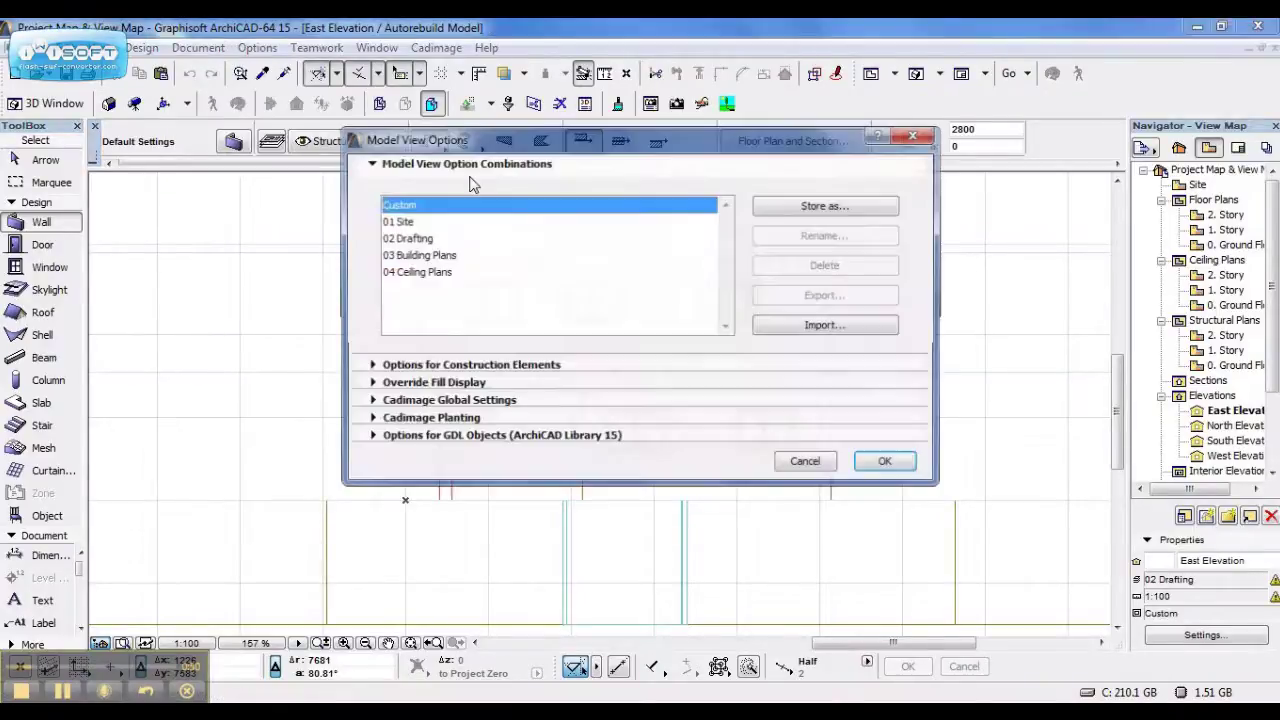
click(795, 207)
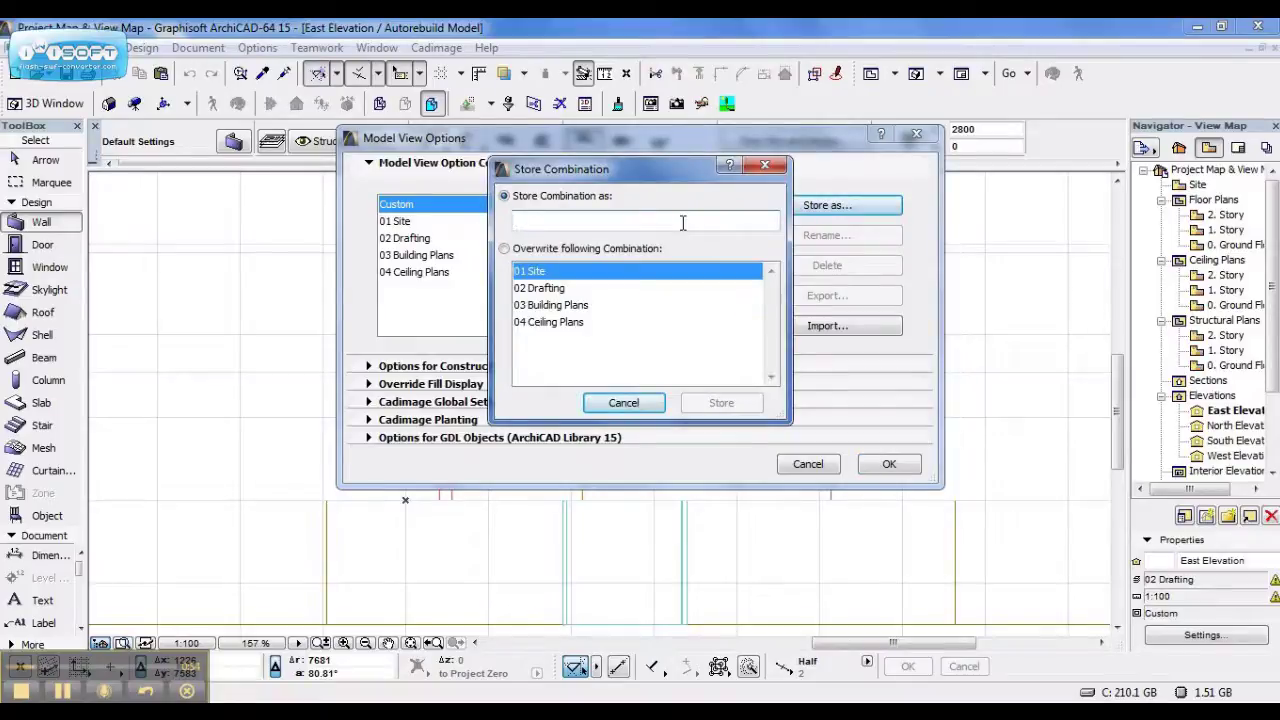
text(05 El)
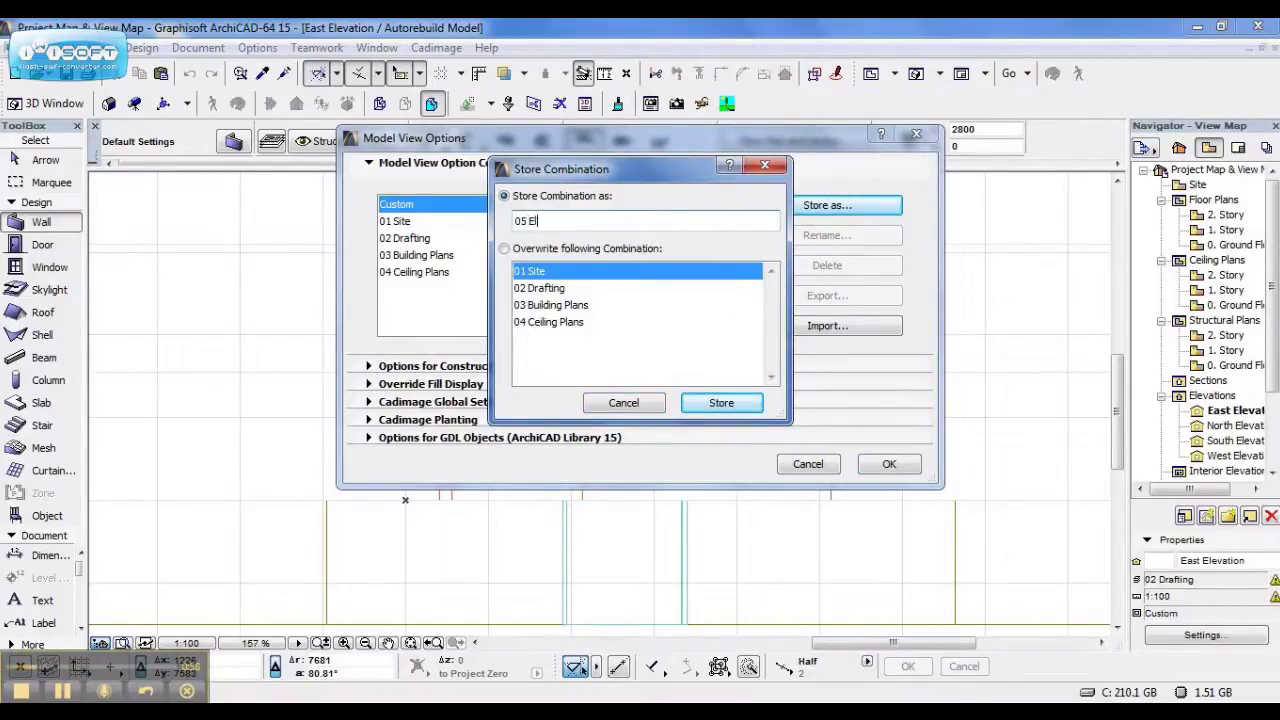
text(evation)
click(722, 404)
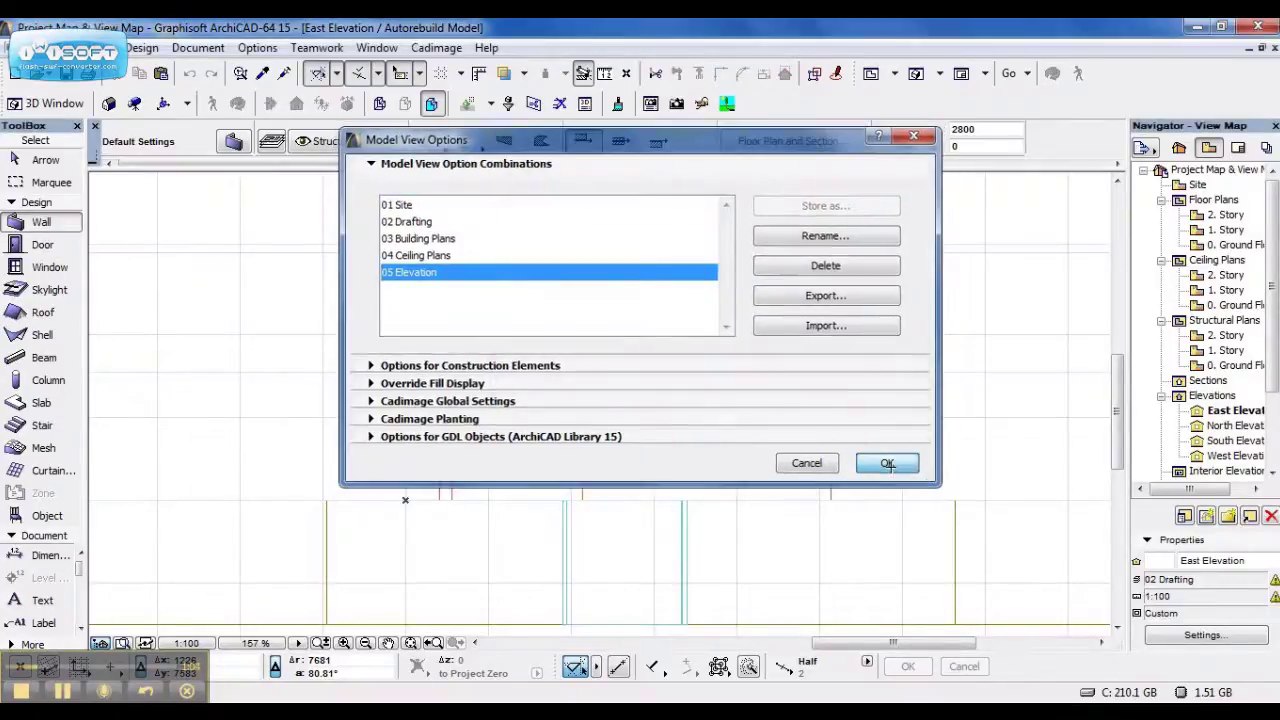
click(888, 463)
- Update the East Elevation view settings to use the 05 Elevation model view options
click(1205, 636)
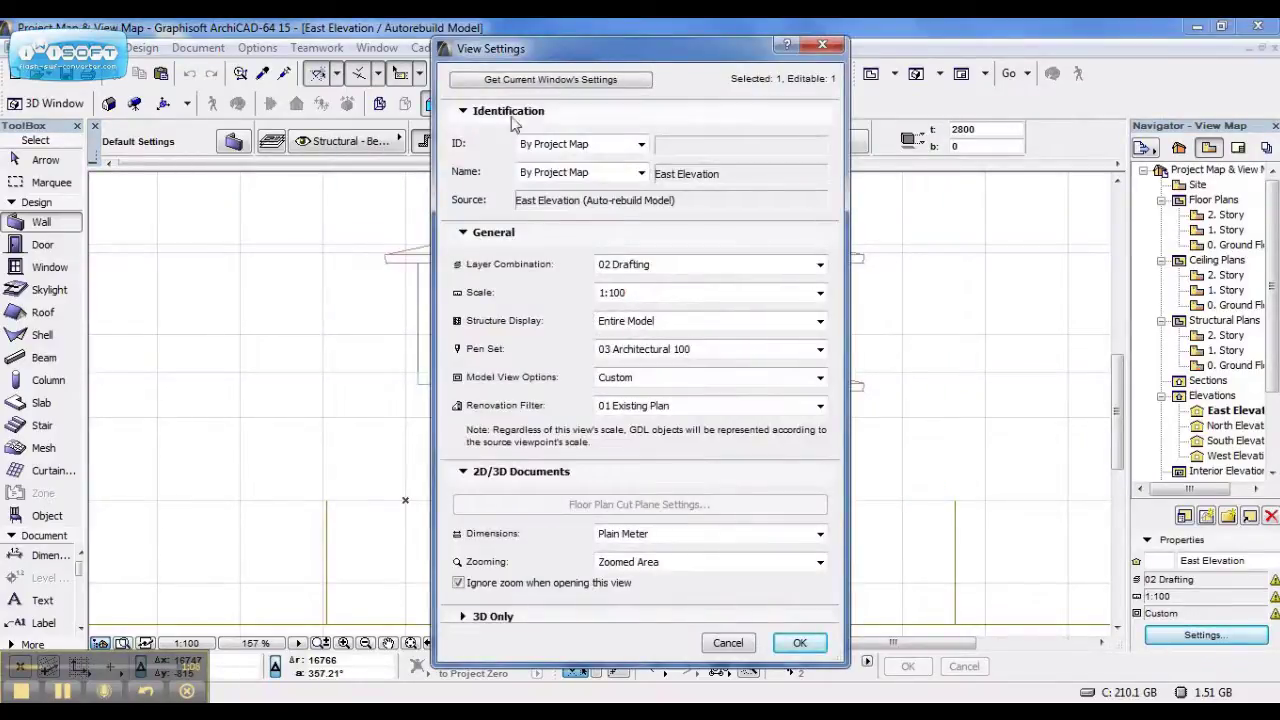
click(525, 82)
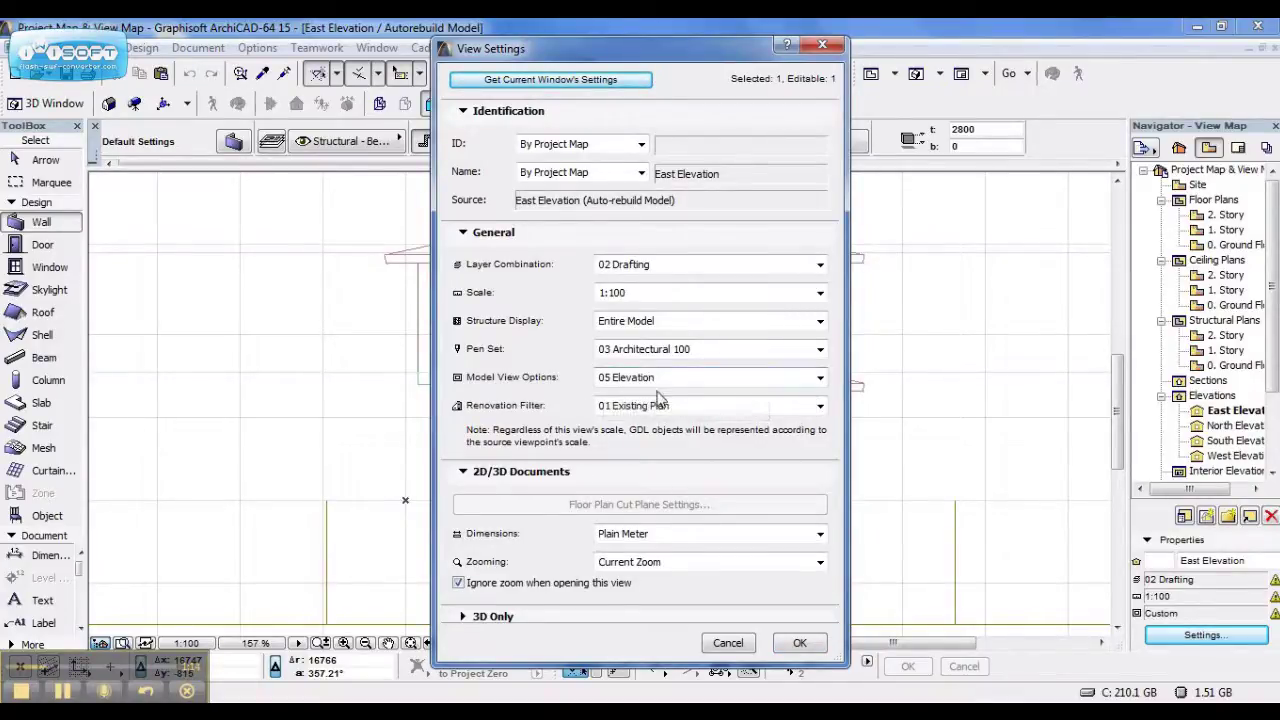
click(799, 643)
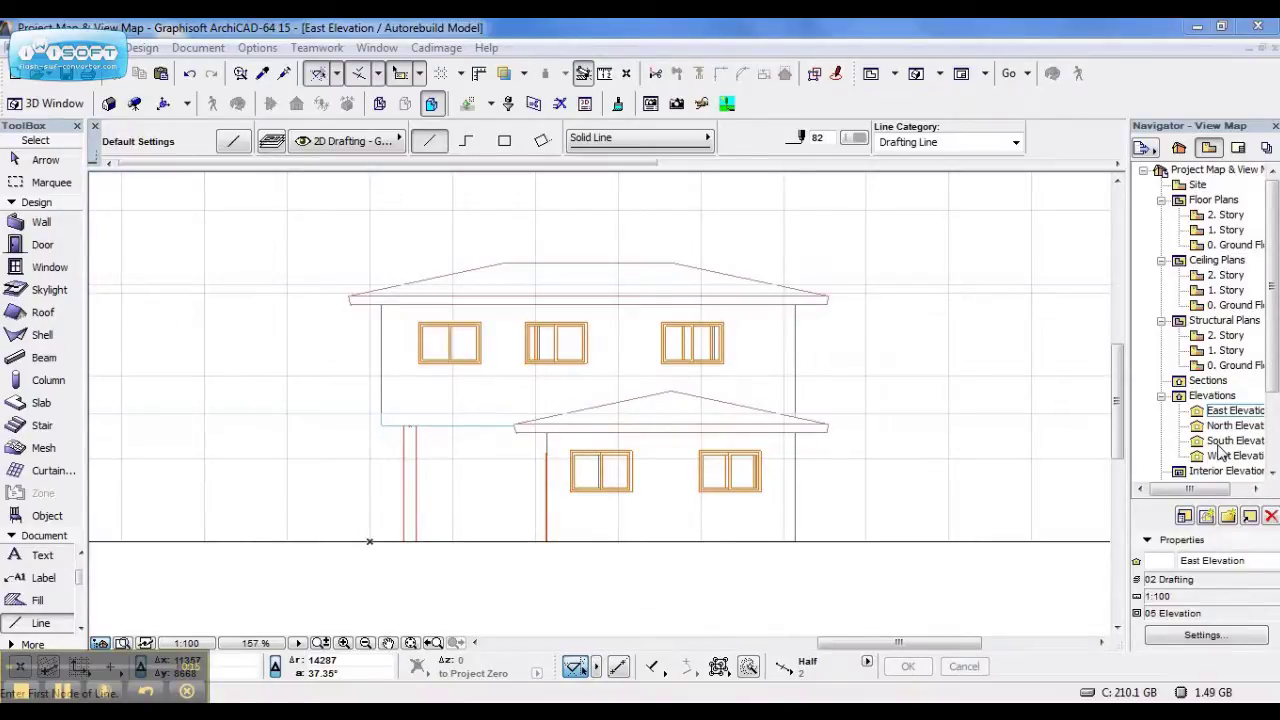
- Open the North Elevation and apply the 05 Elevation model view to it
double_click(1232, 427)
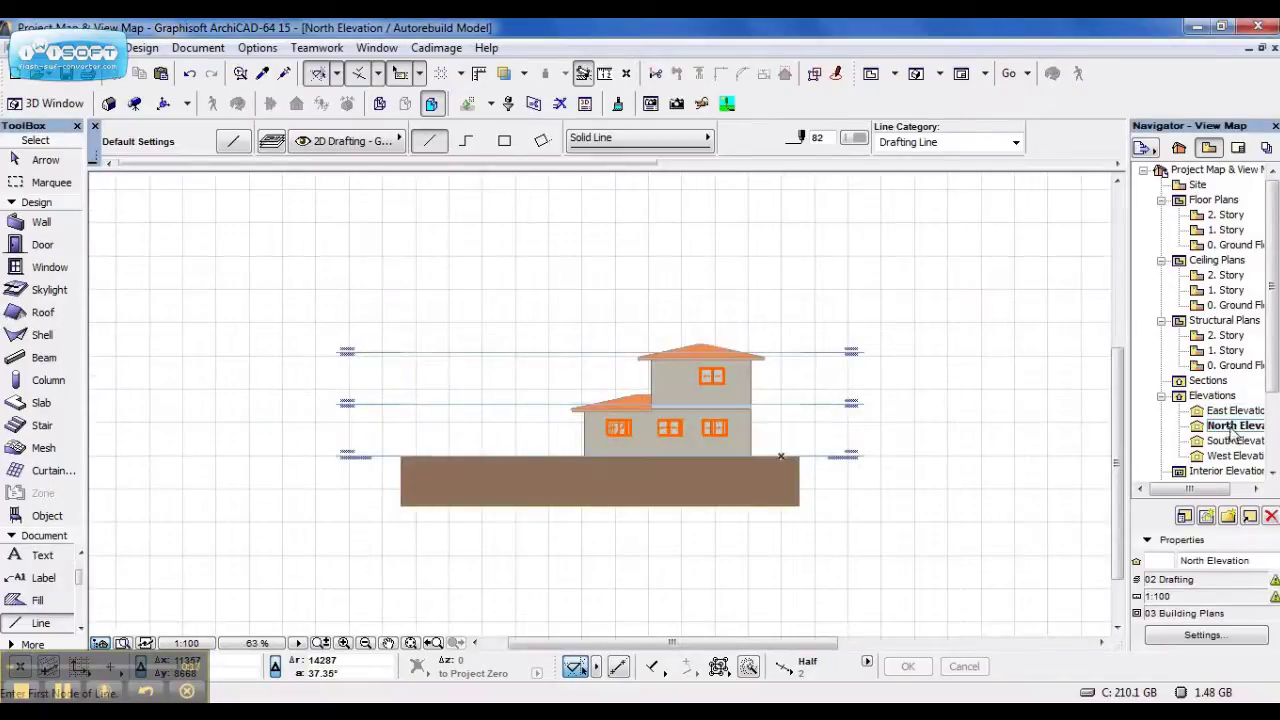
scroll(712, 432, up, 4)
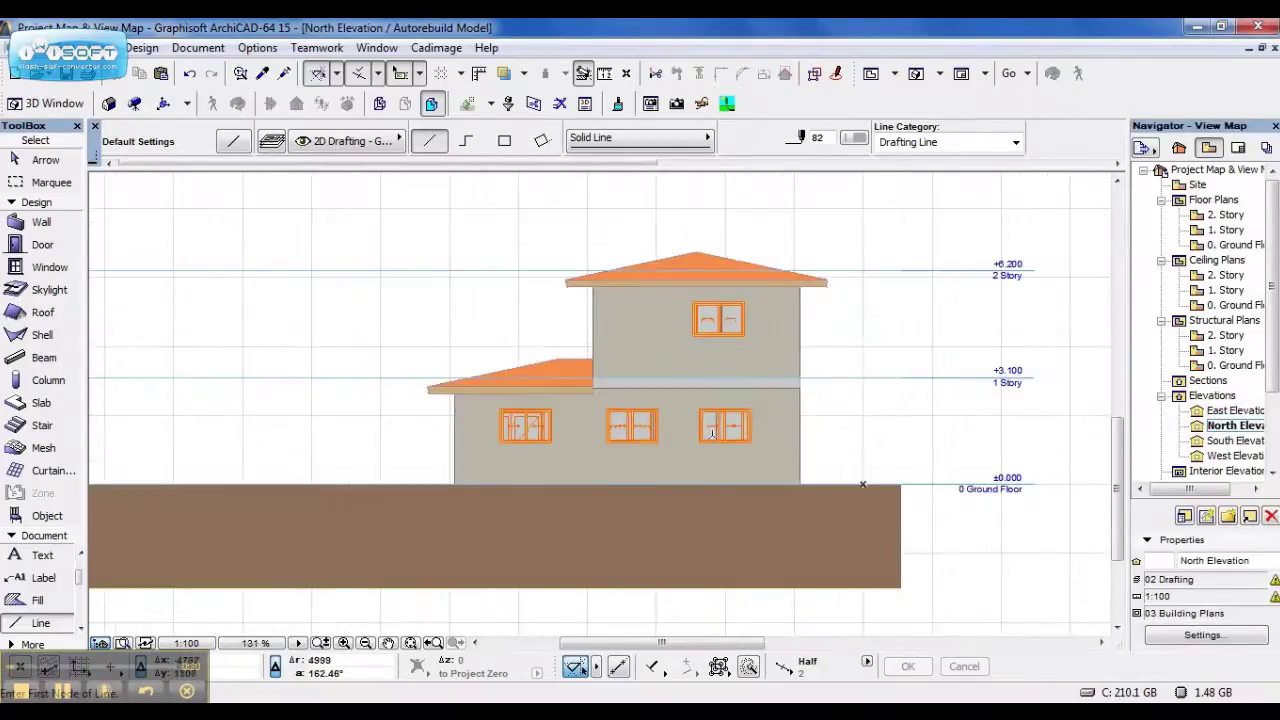
click(198, 48)
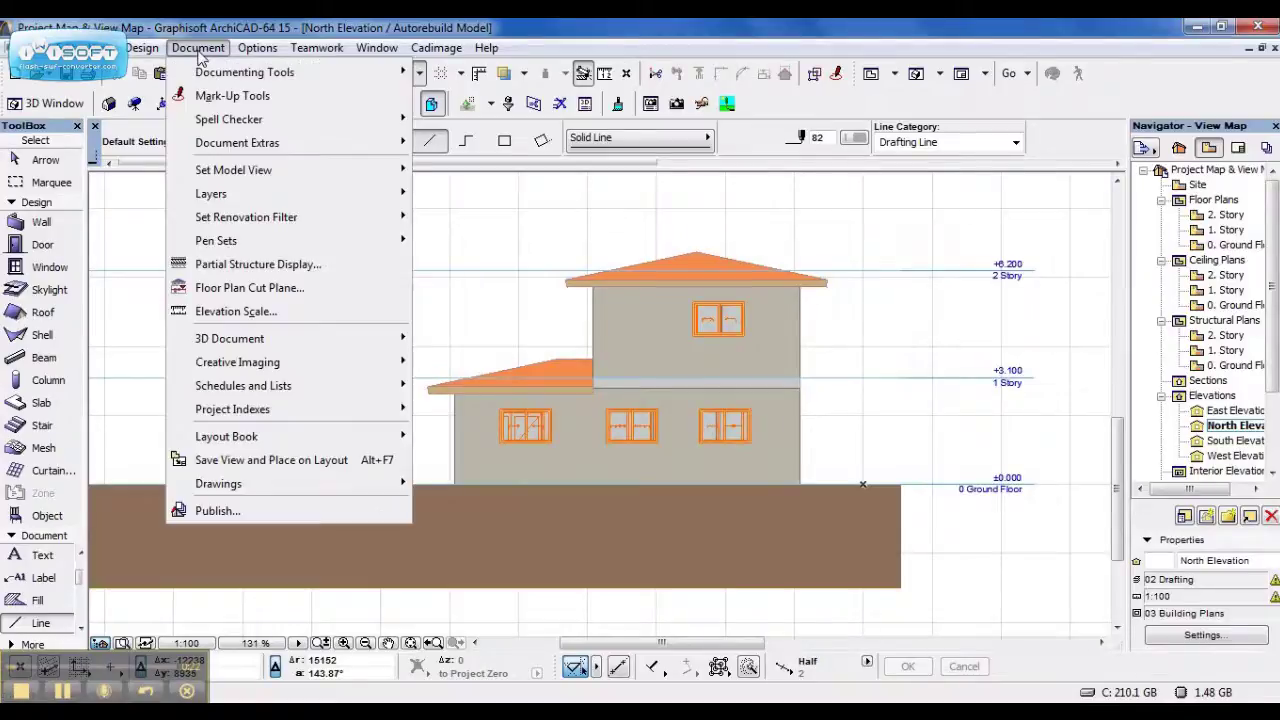
mouse_move(250, 174)
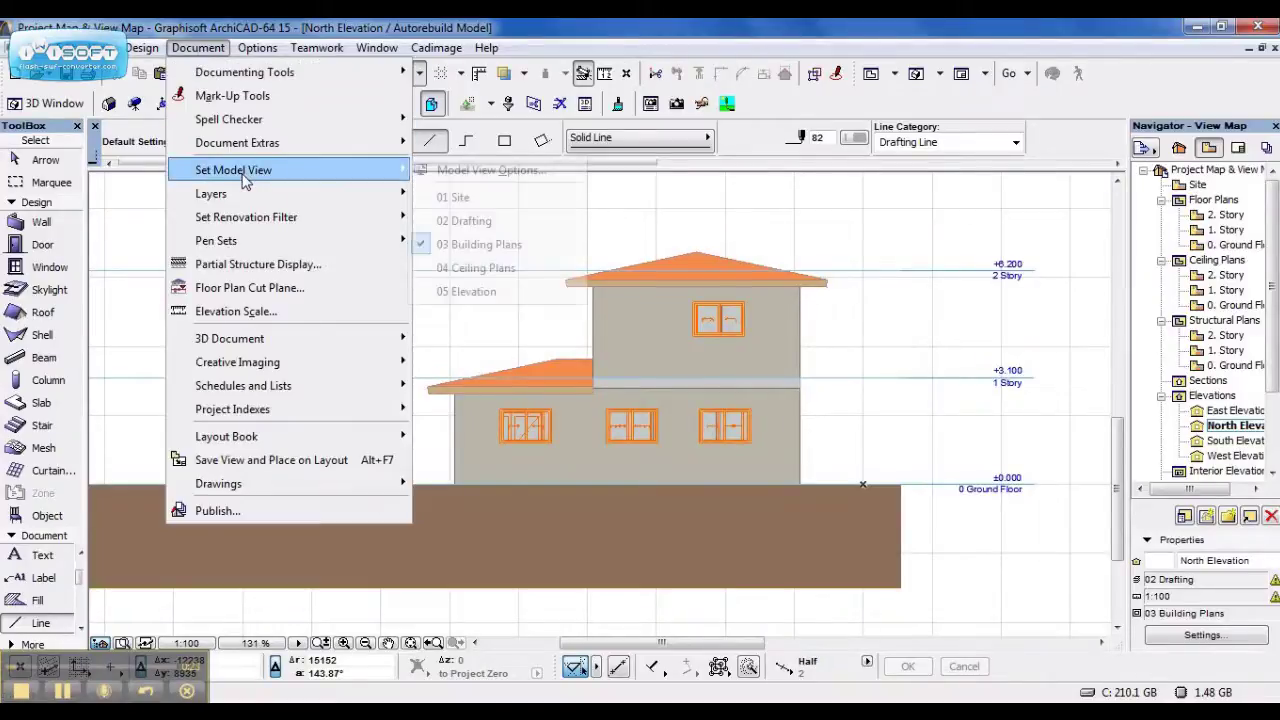
click(473, 291)
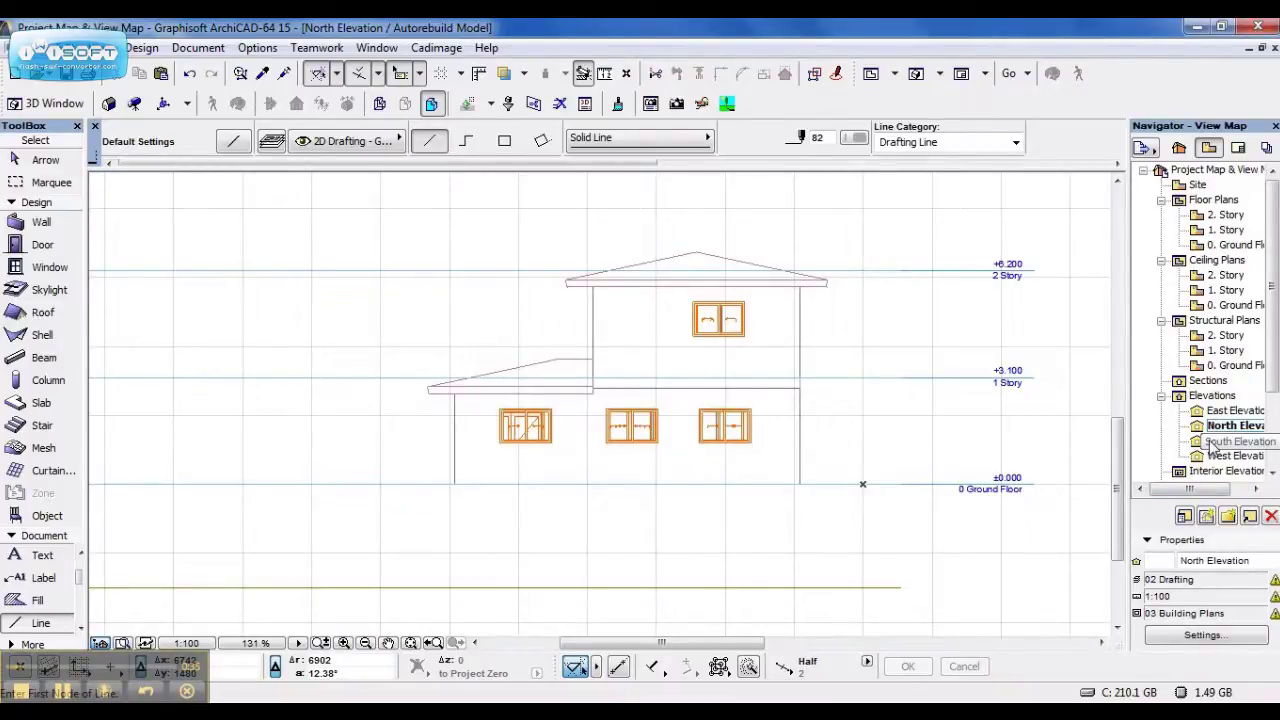
- Compare the East, South and North Elevations
double_click(1235, 410)
click(1222, 442)
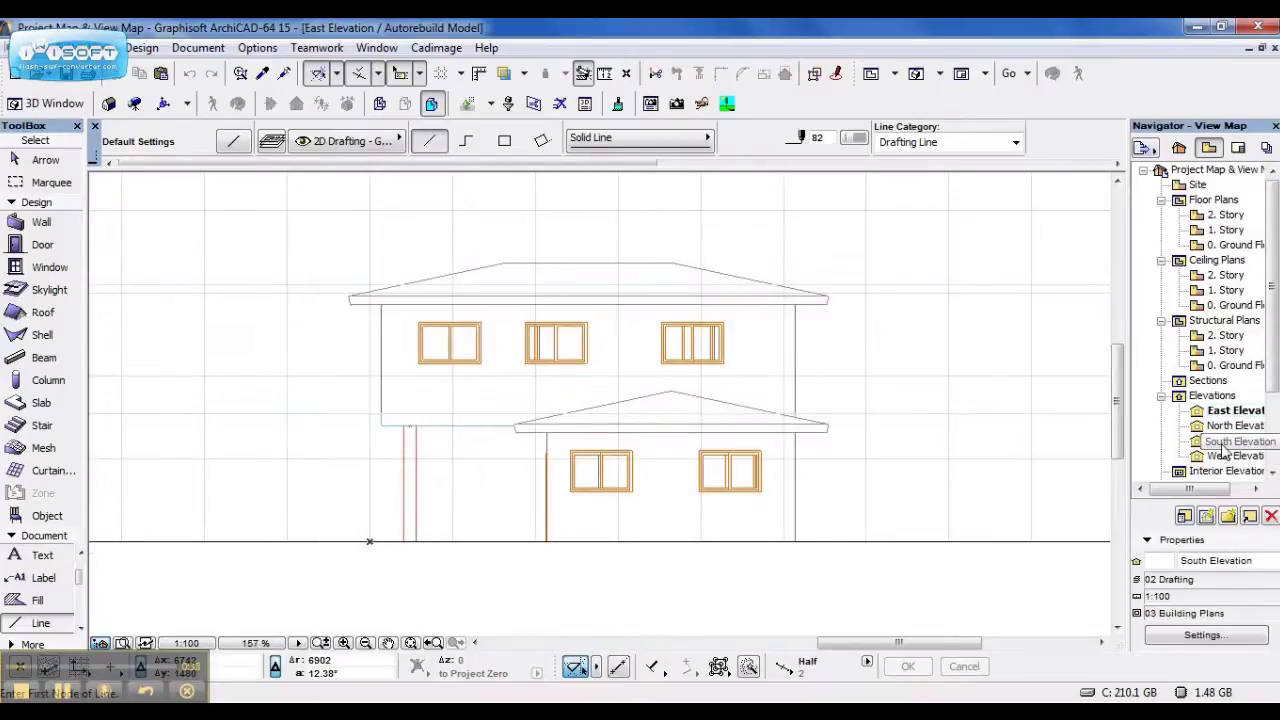
double_click(1221, 449)
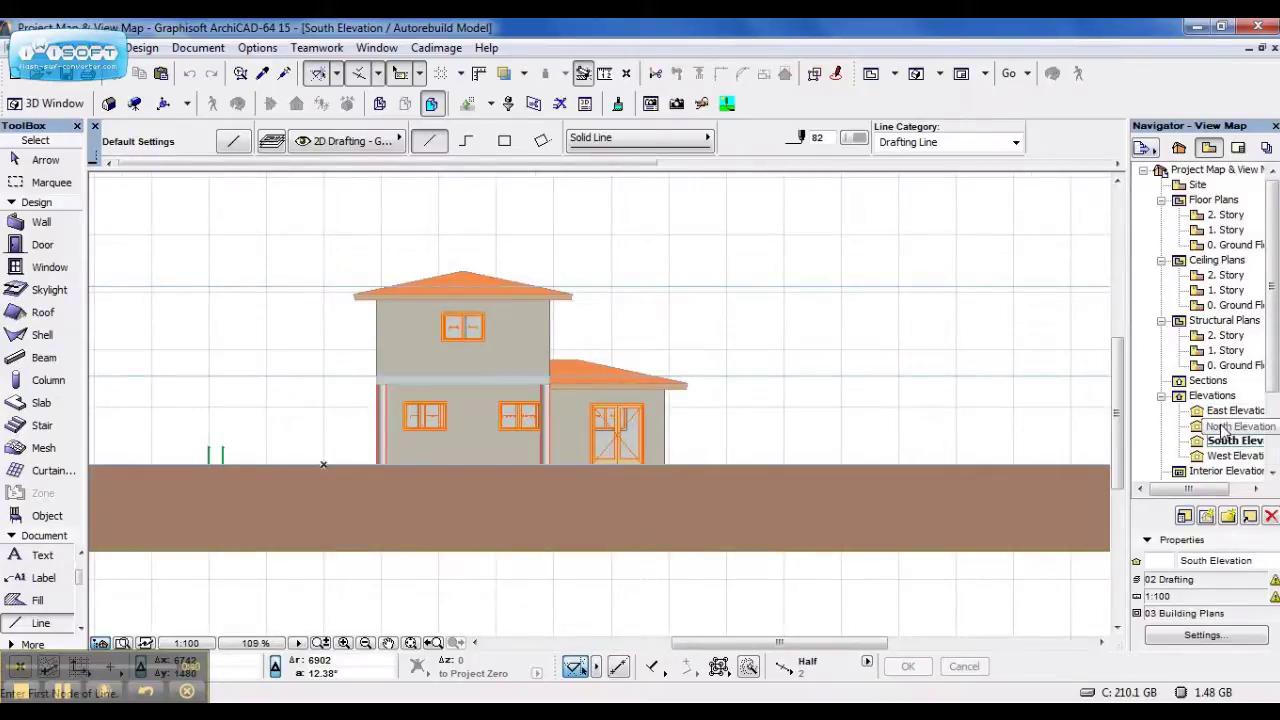
double_click(1230, 427)
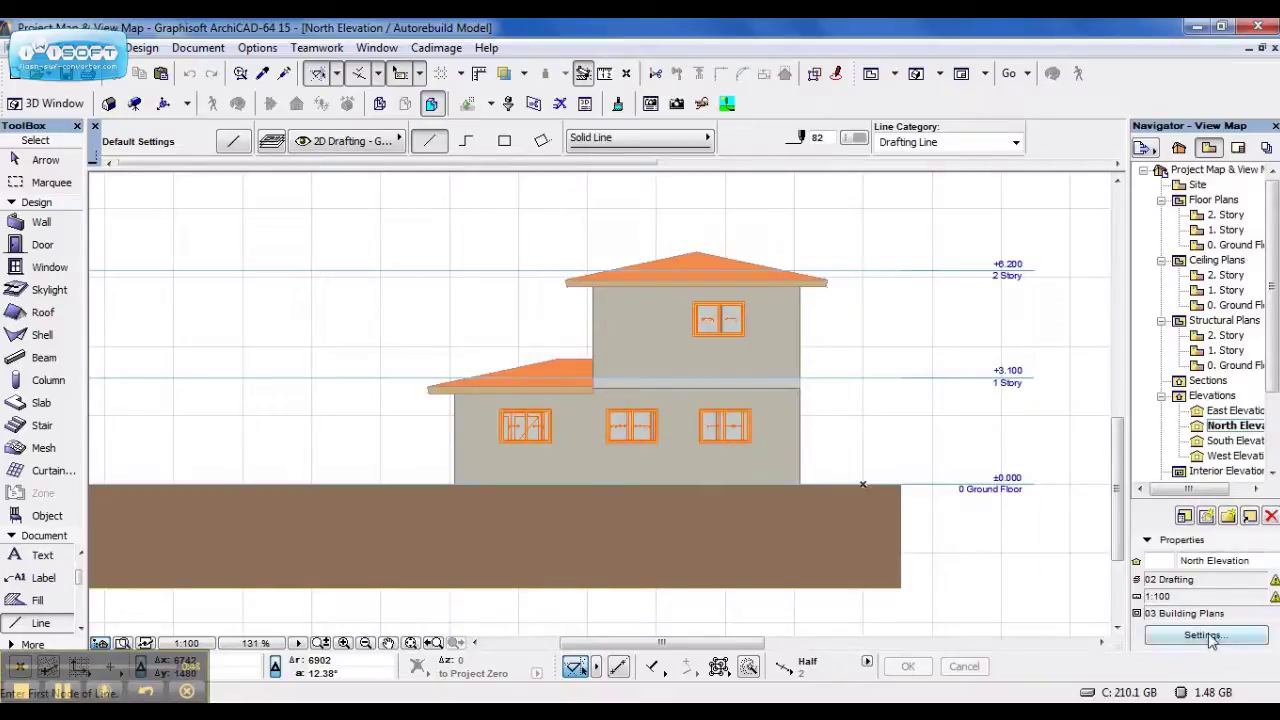
- Apply 05 Elevation to the North Elevation and save it into that view's settings
click(200, 50)
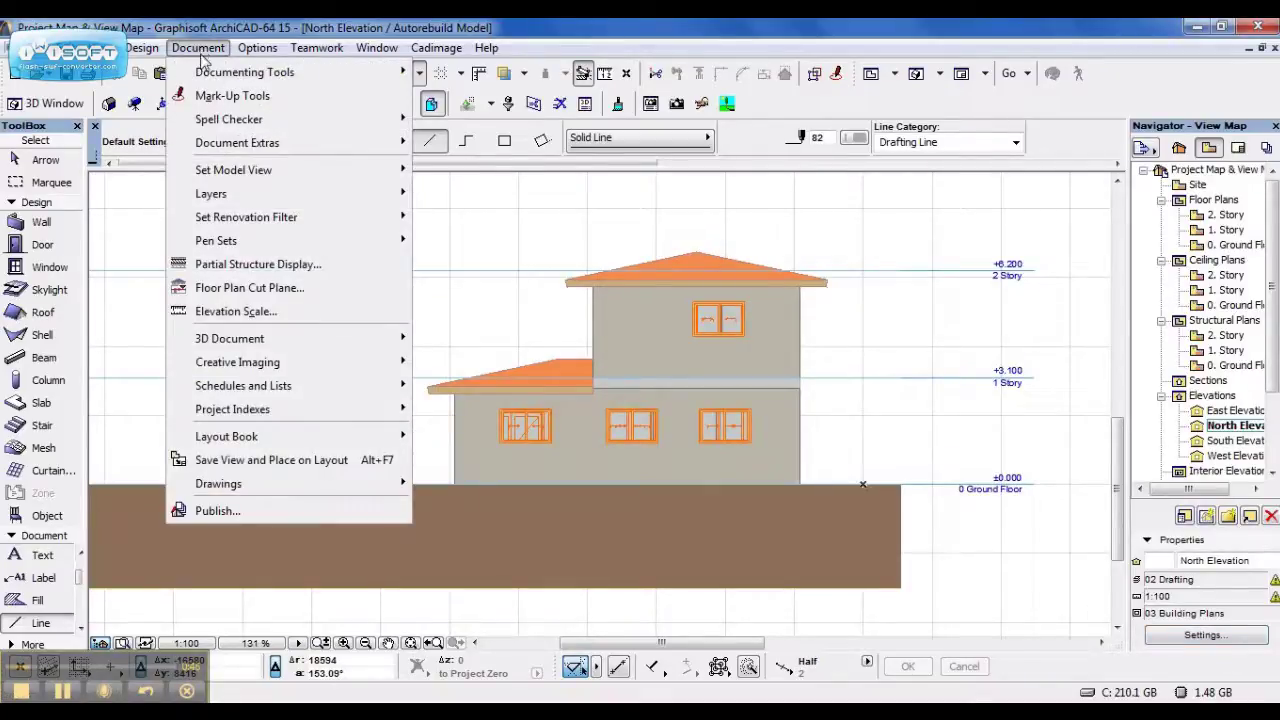
mouse_move(233, 172)
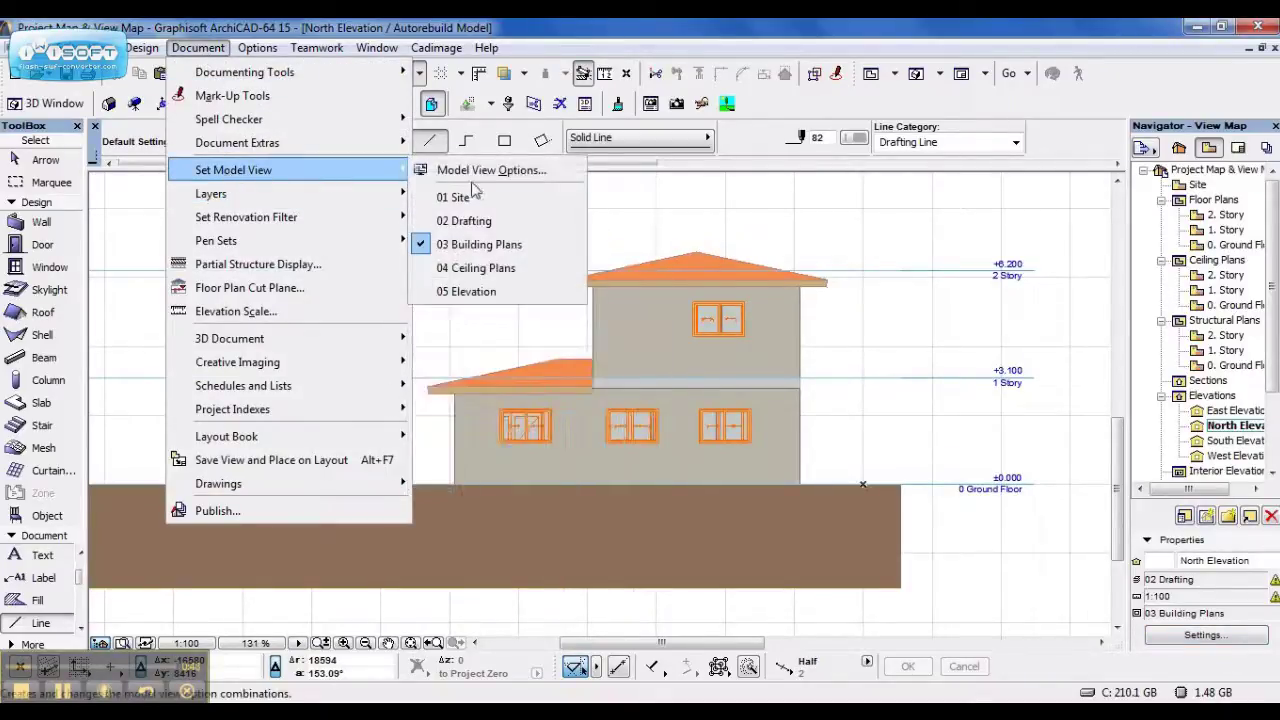
click(463, 291)
click(1183, 638)
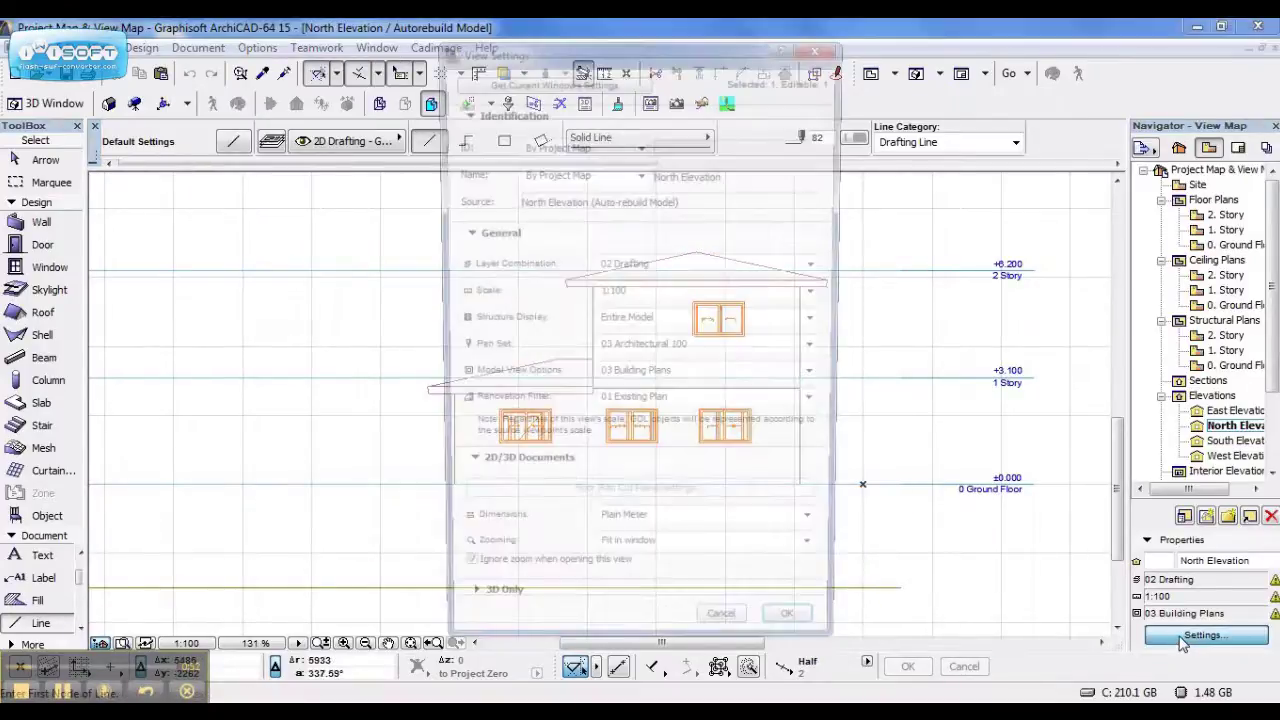
click(532, 84)
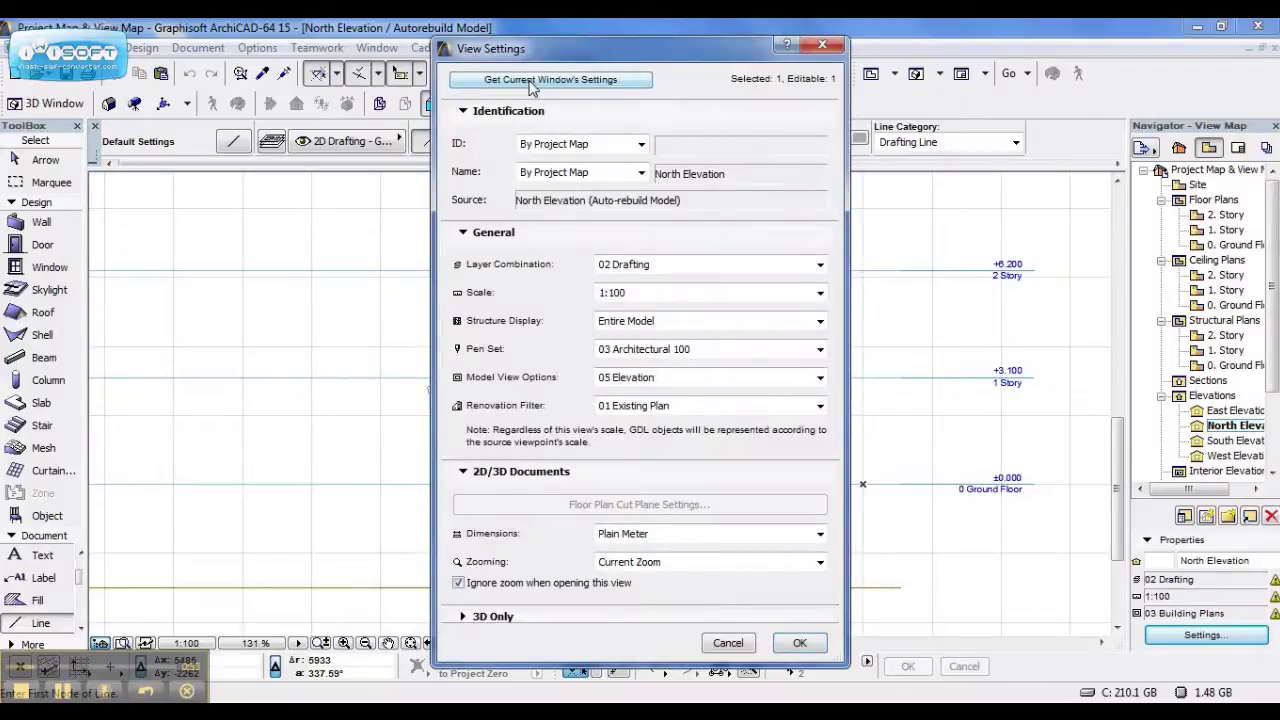
click(799, 642)
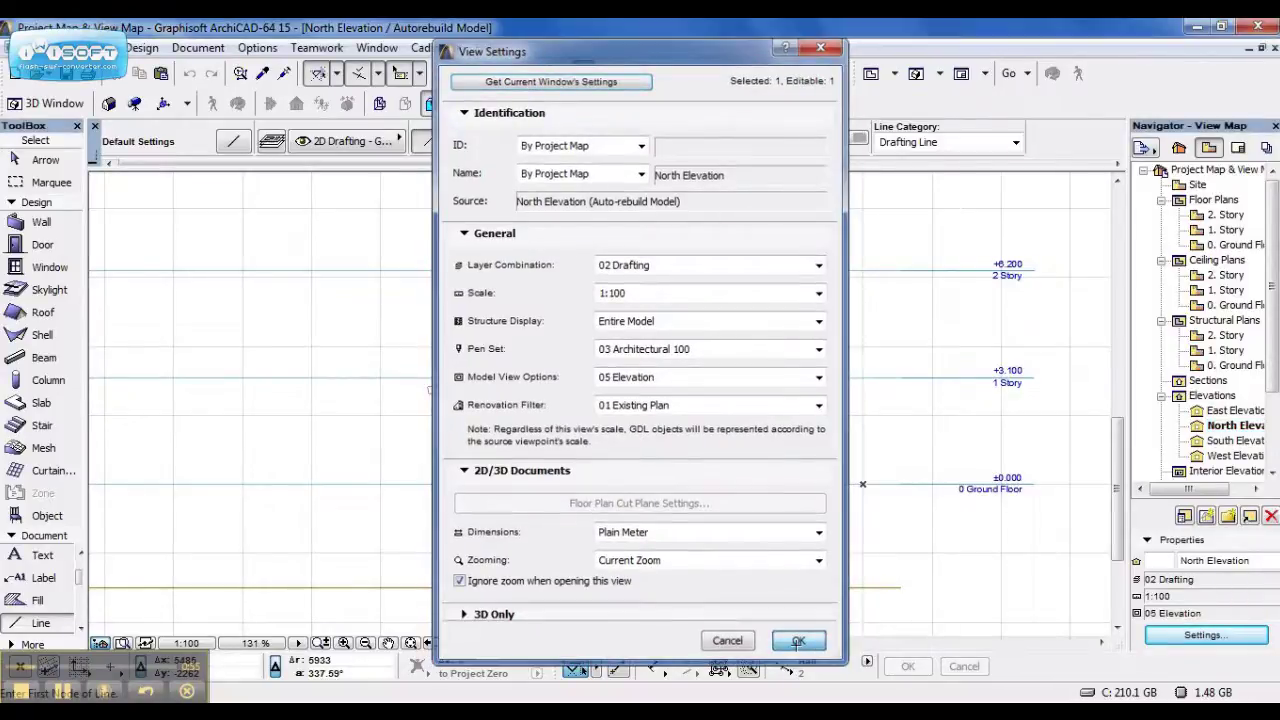
- Switch to the South Elevation and back to the North Elevation
double_click(1222, 442)
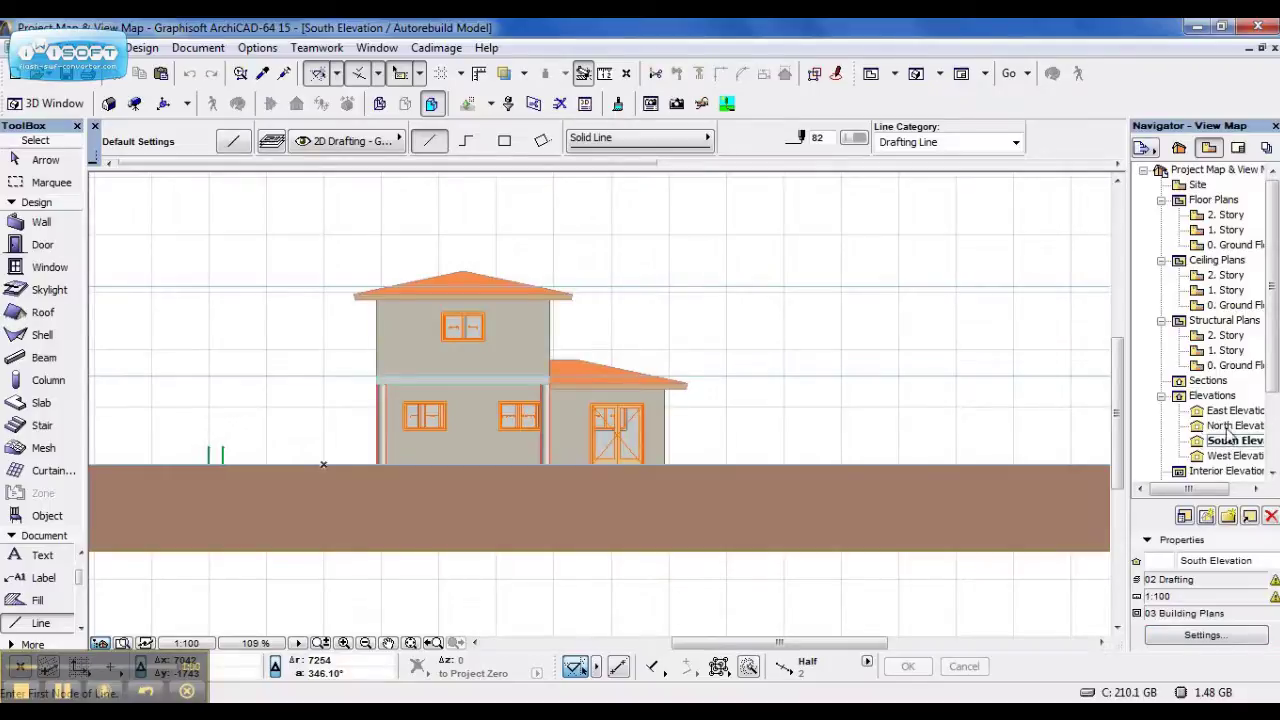
click(1228, 428)
double_click(1226, 428)
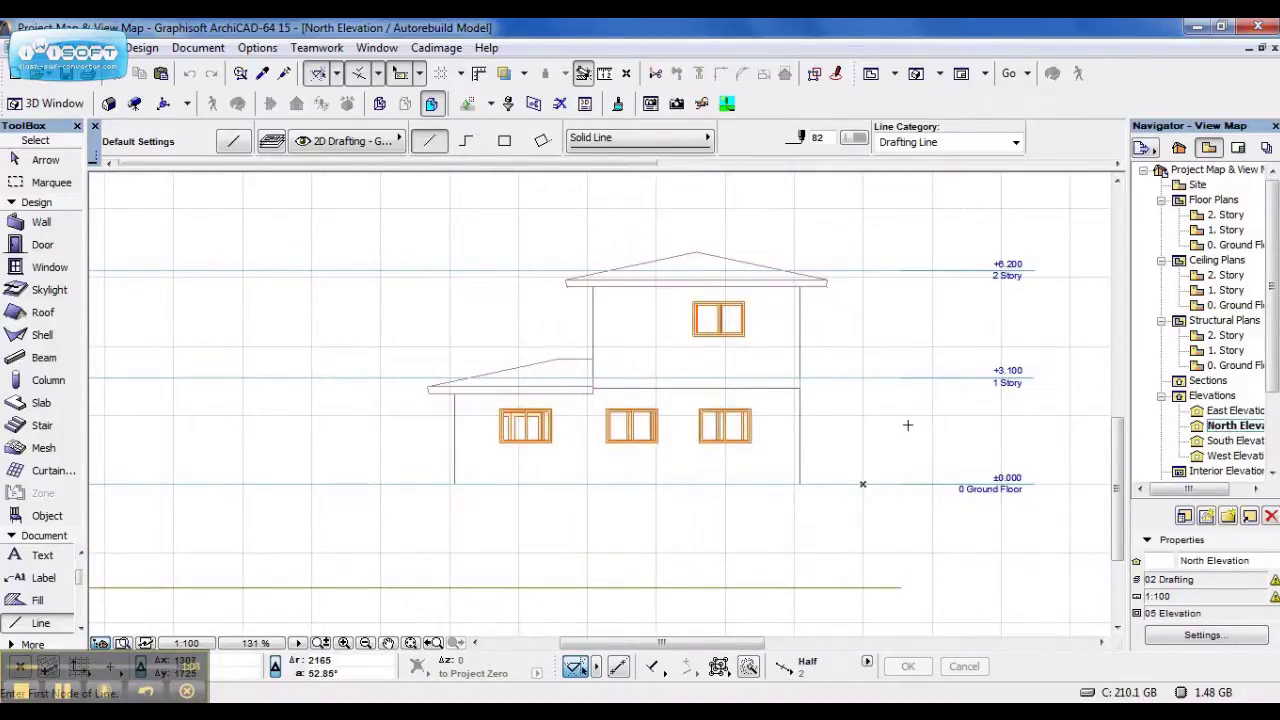
click(1210, 636)
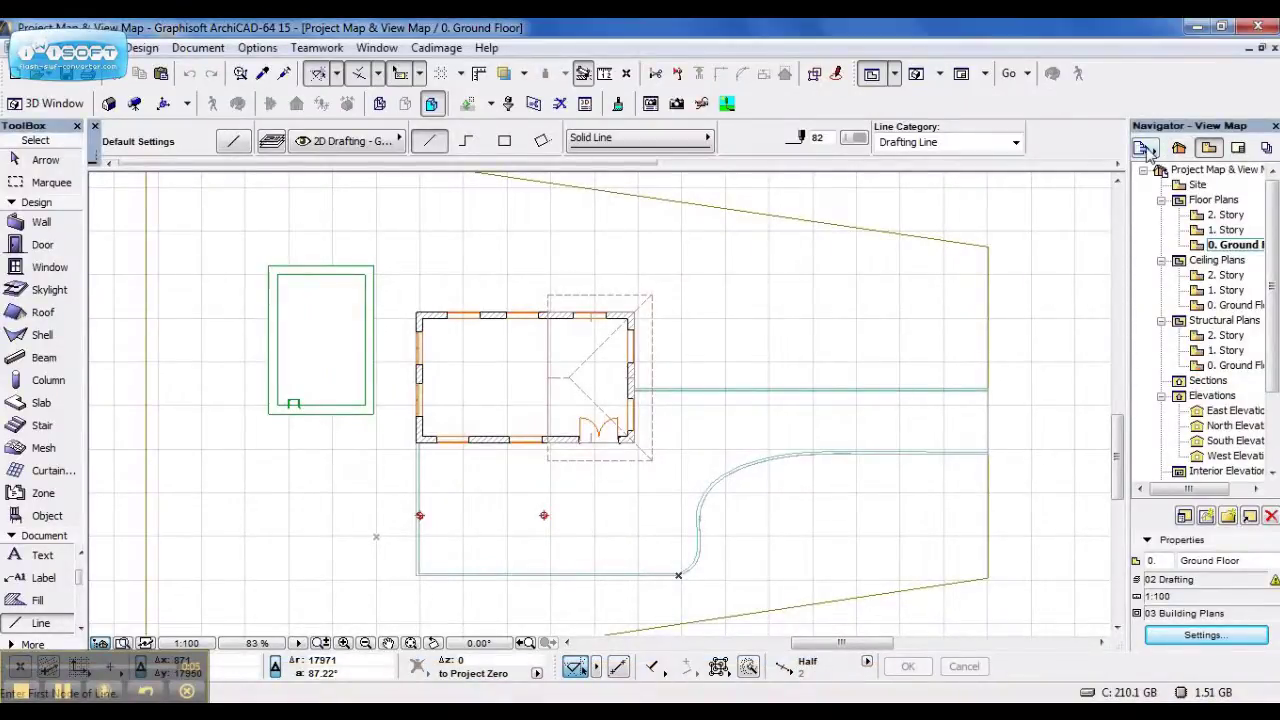
- Open the Organizer and copy the project's Stories folder into the View Map above Floor Plans
click(1145, 149)
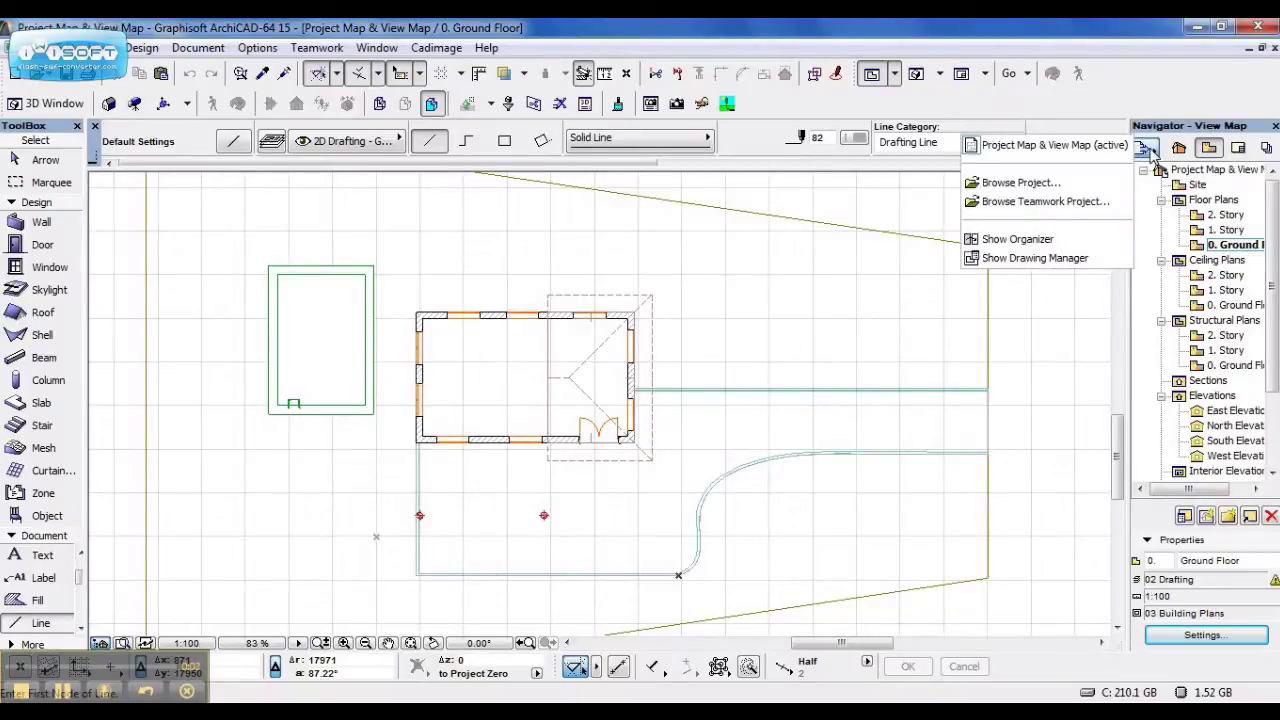
click(1040, 243)
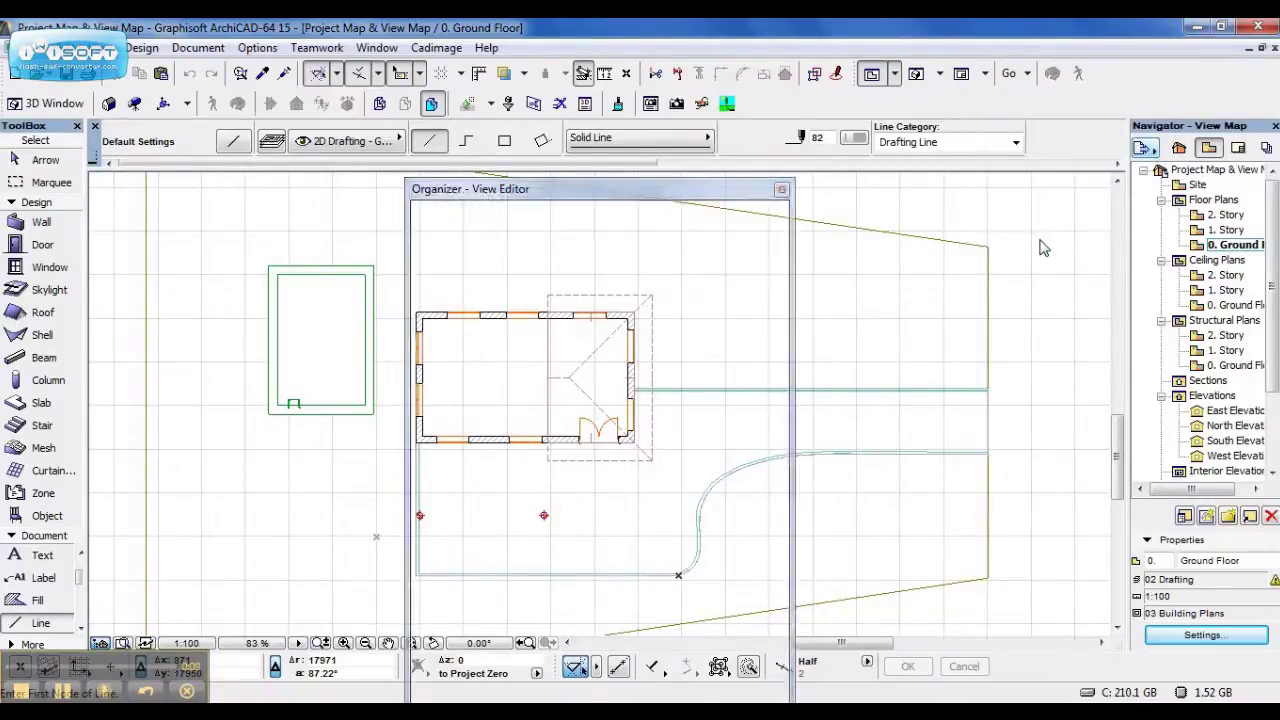
drag(638, 188, 617, 44)
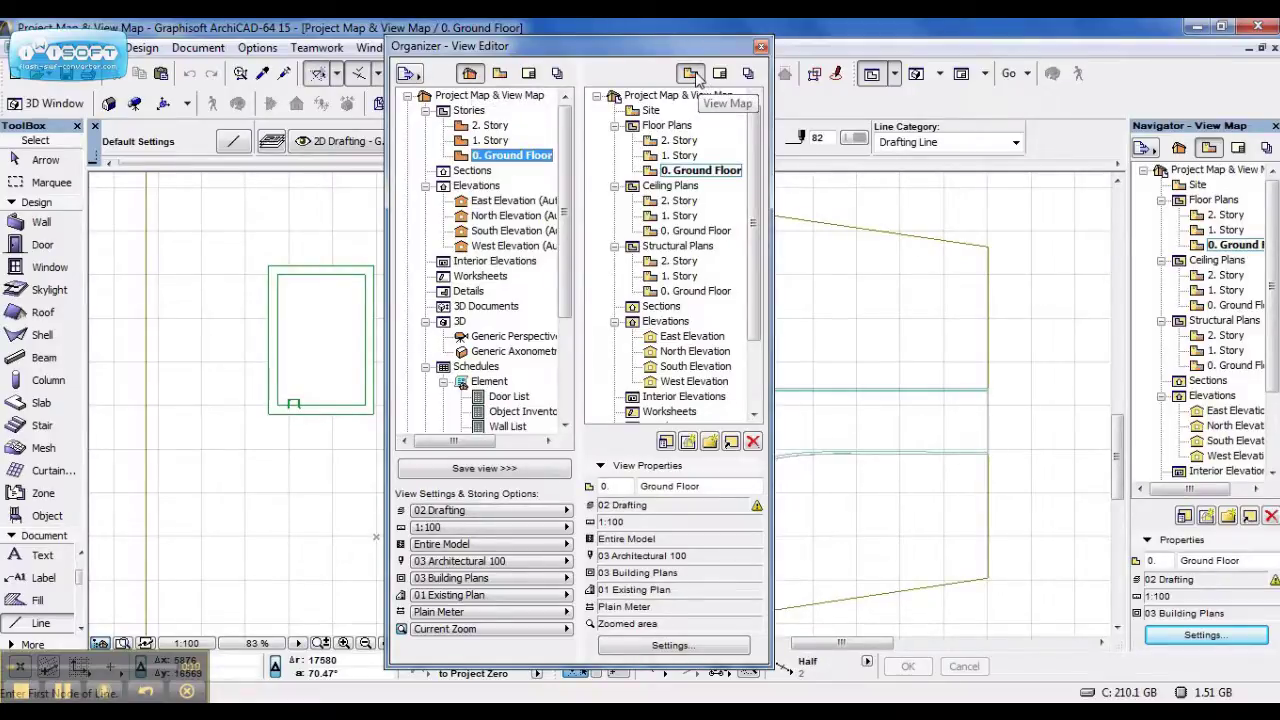
click(458, 112)
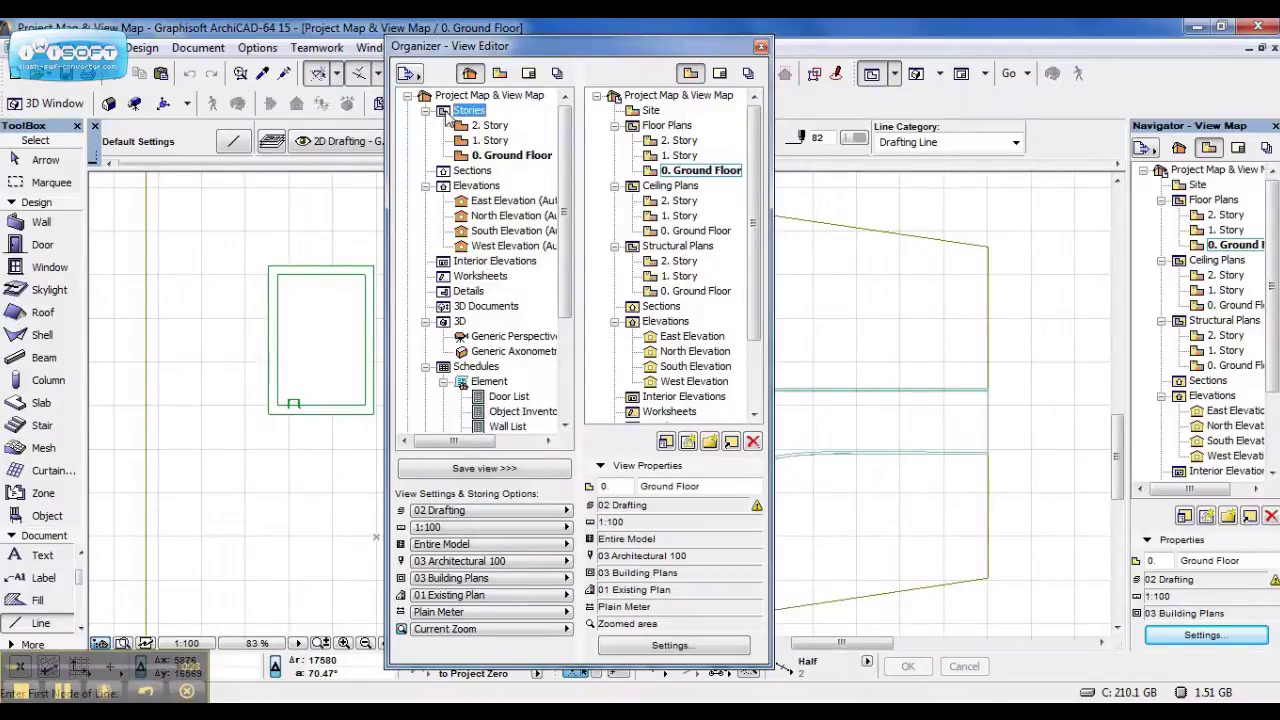
drag(447, 118, 645, 128)
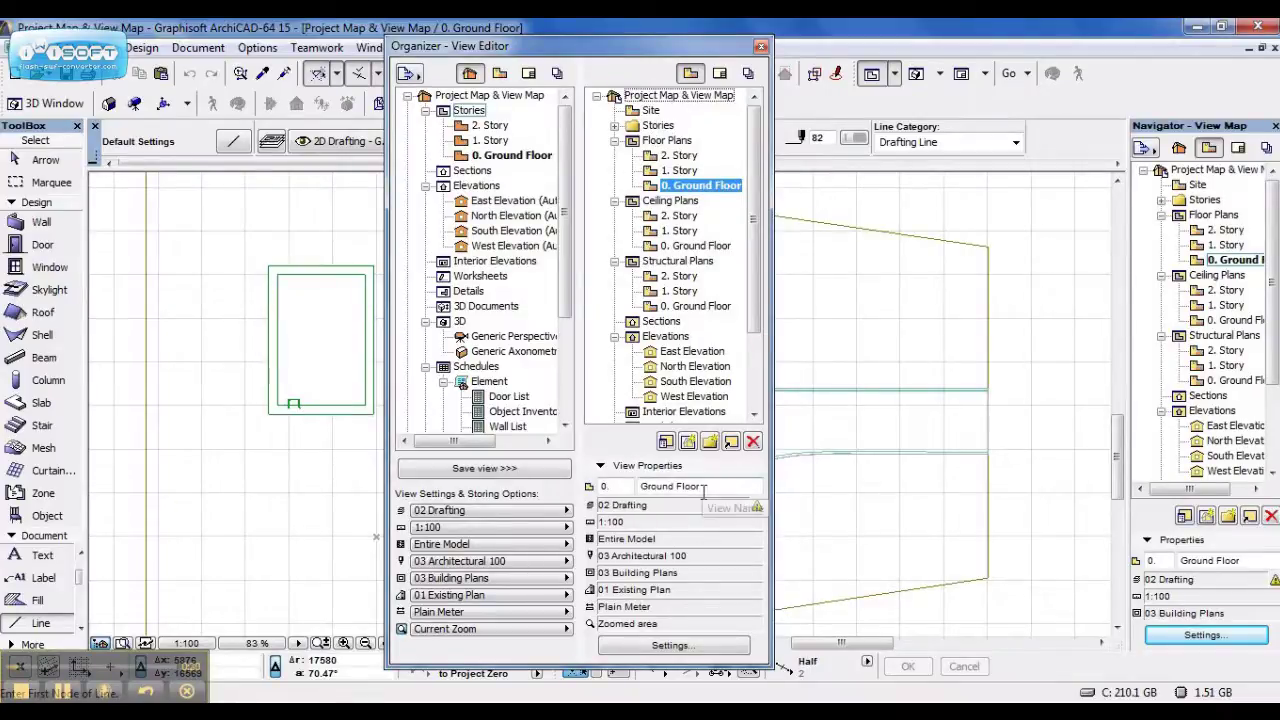
- Rename the copied view folder to 'Sketch Plan Stories'
click(657, 126)
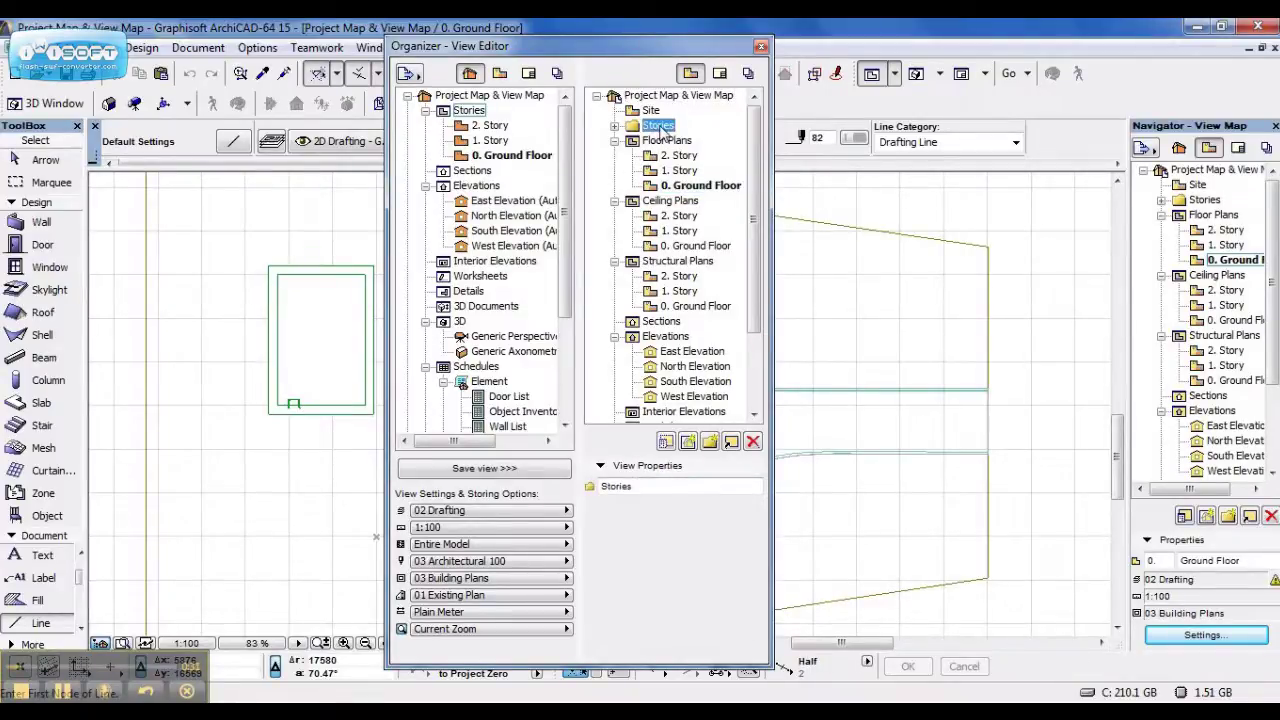
click(645, 485)
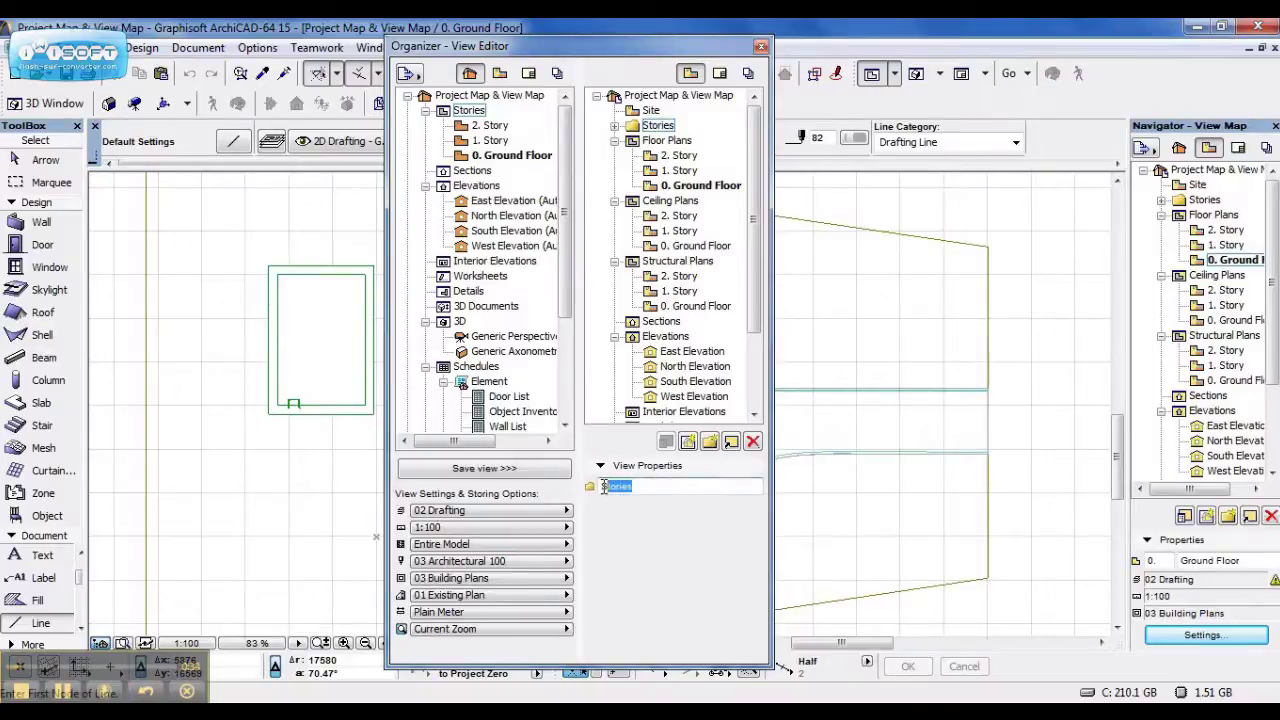
click(606, 487)
text(Sketch Pla)
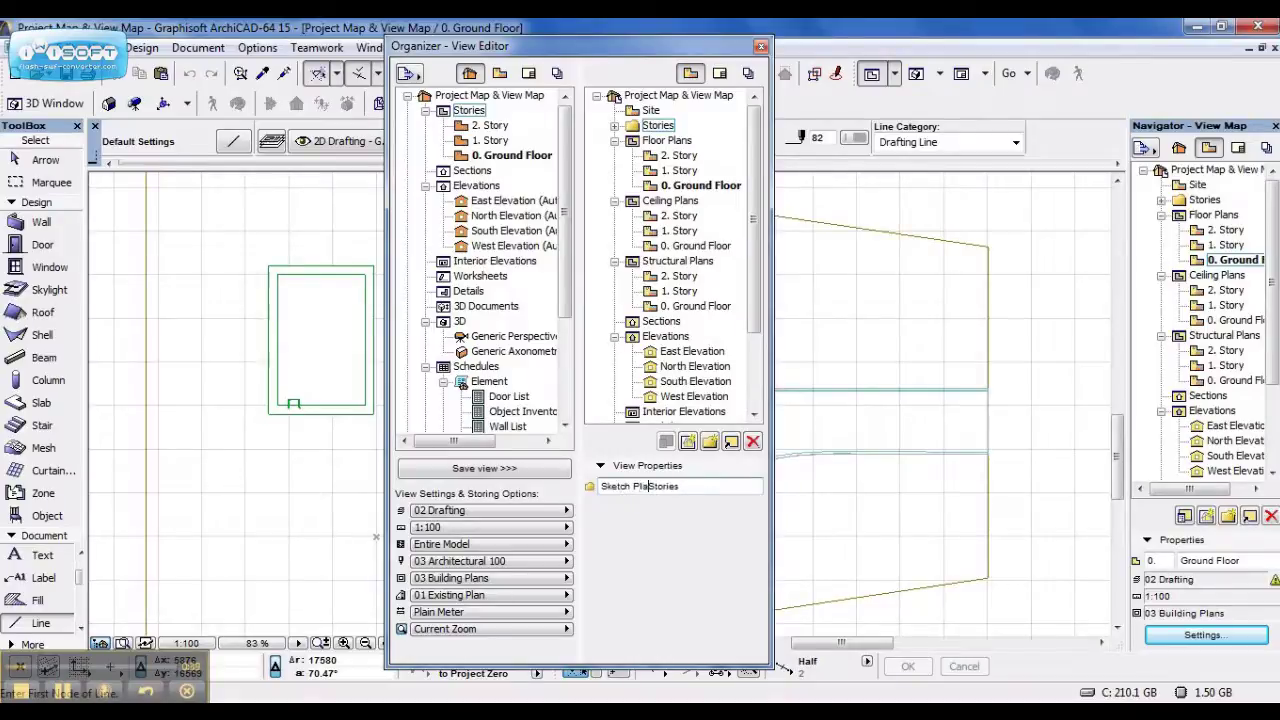
text(n)
key(Return)
click(690, 185)
click(665, 140)
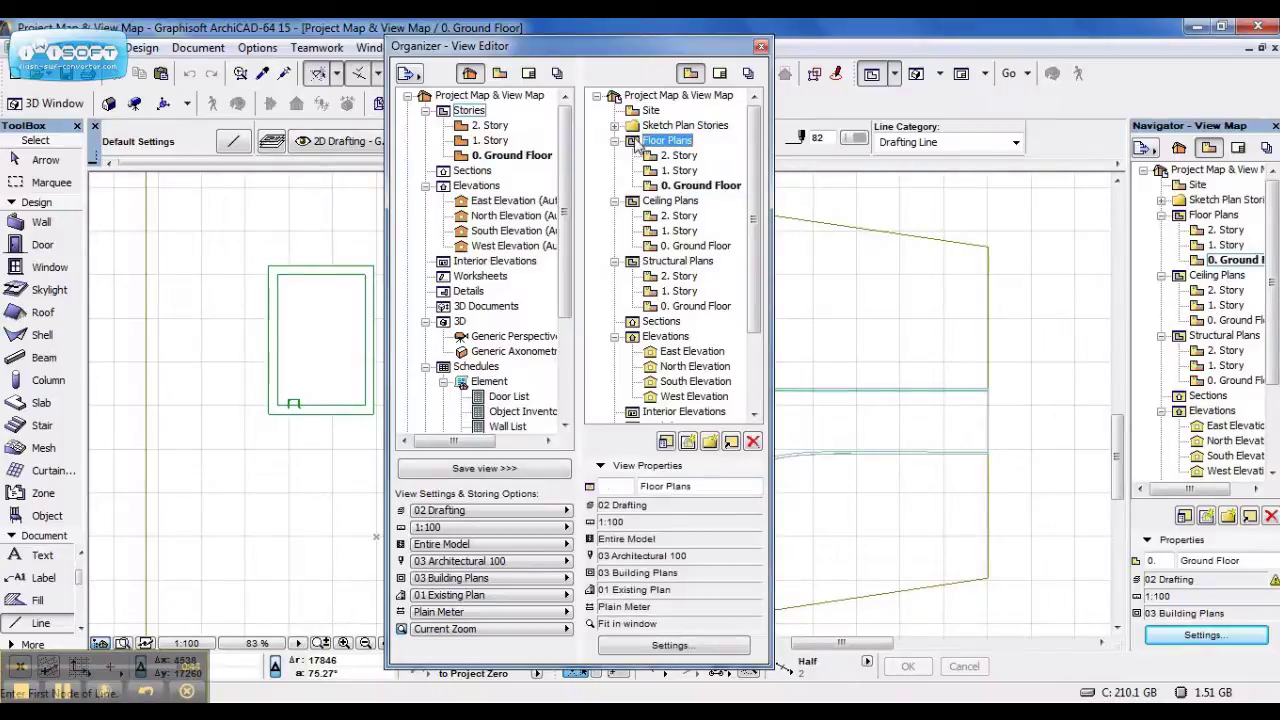
click(709, 441)
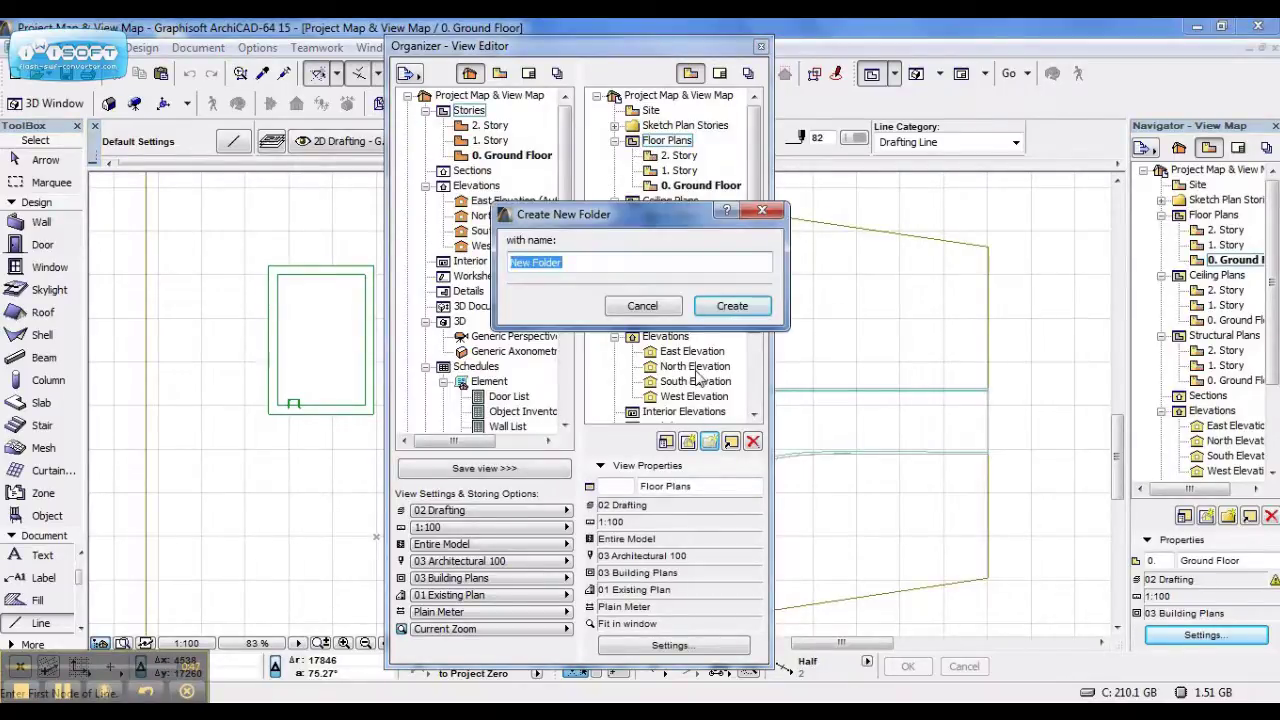
- Create a 'Submission stories' View Map folder, move Floor Plans into it, and expand Sketch Plan Stories
text(Submission stories)
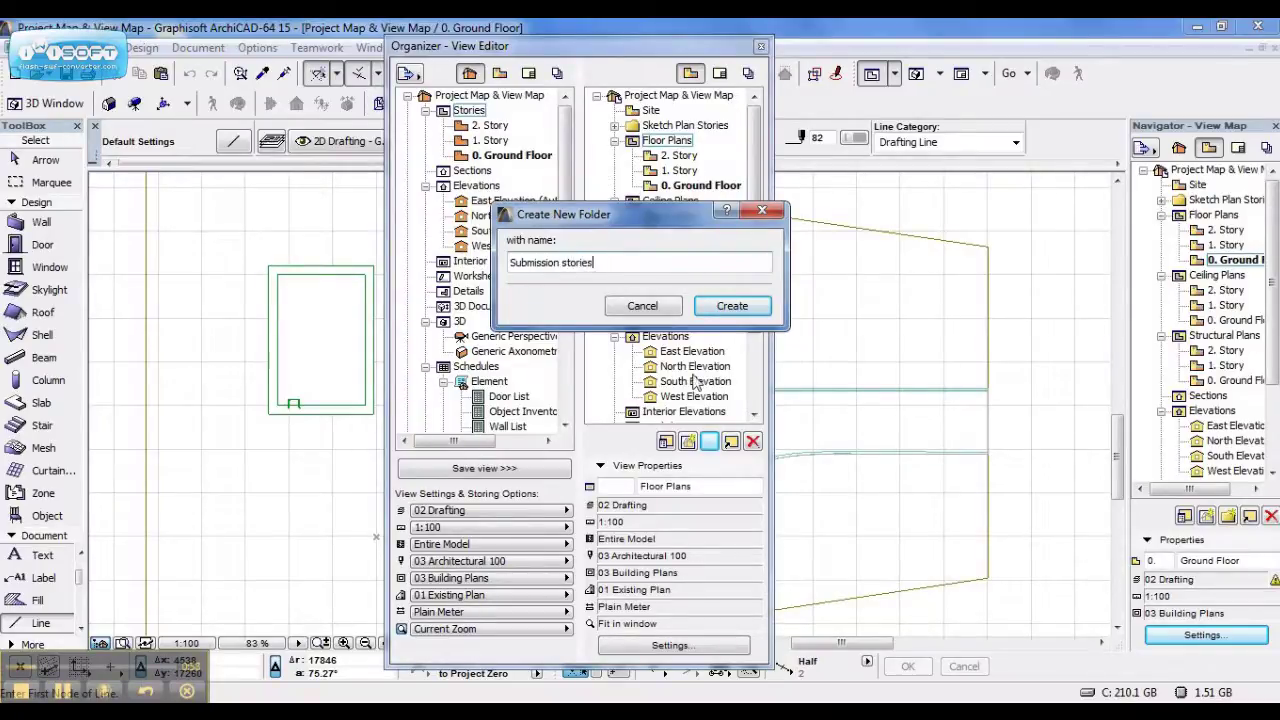
click(760, 313)
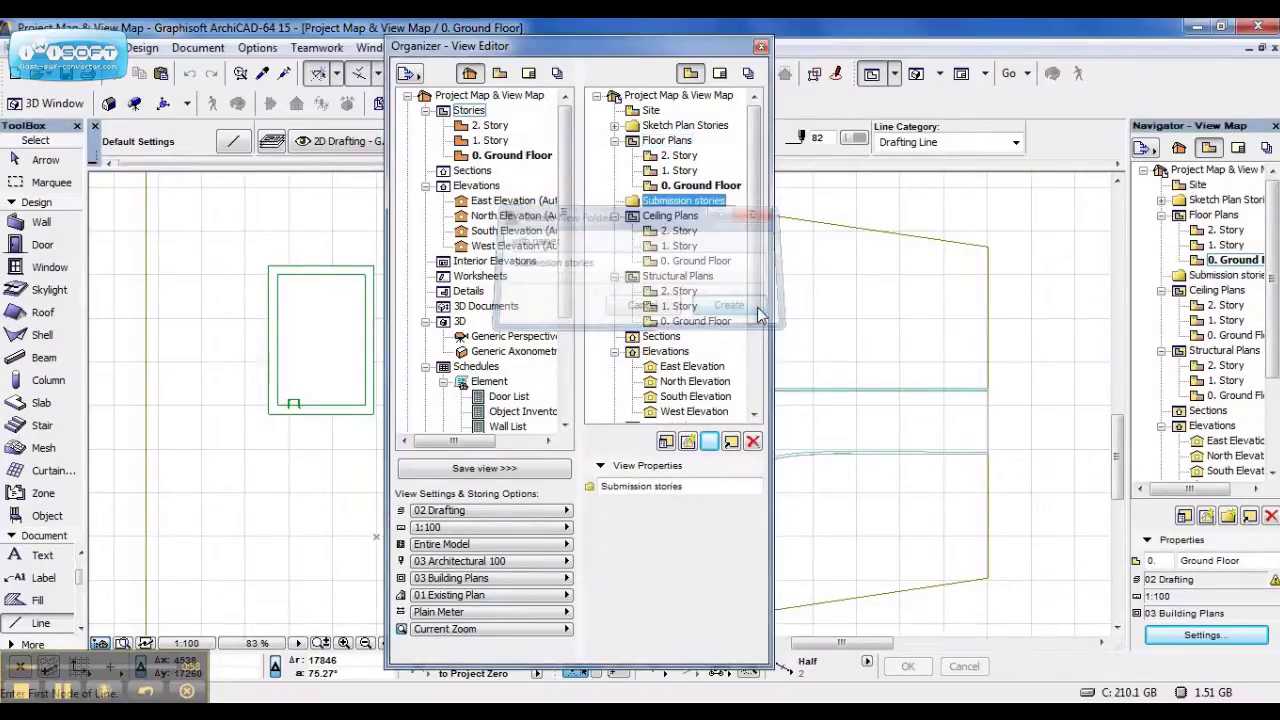
click(644, 142)
drag(644, 142, 668, 203)
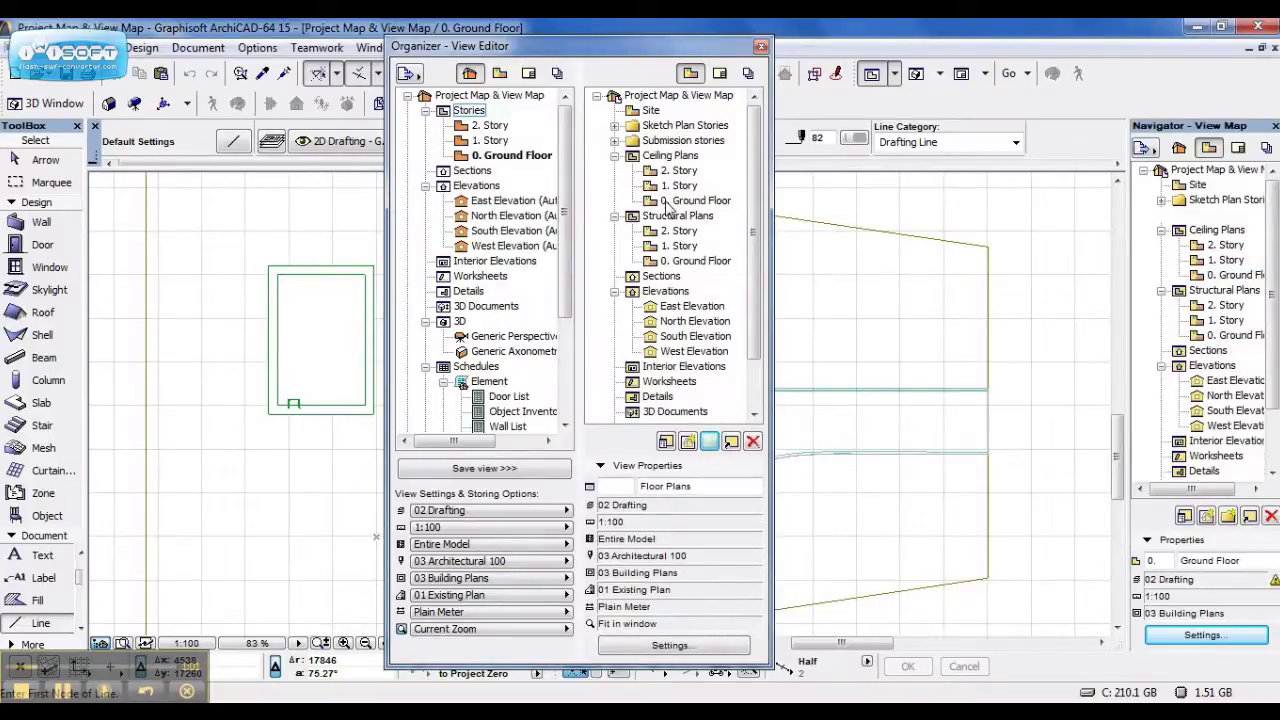
click(615, 142)
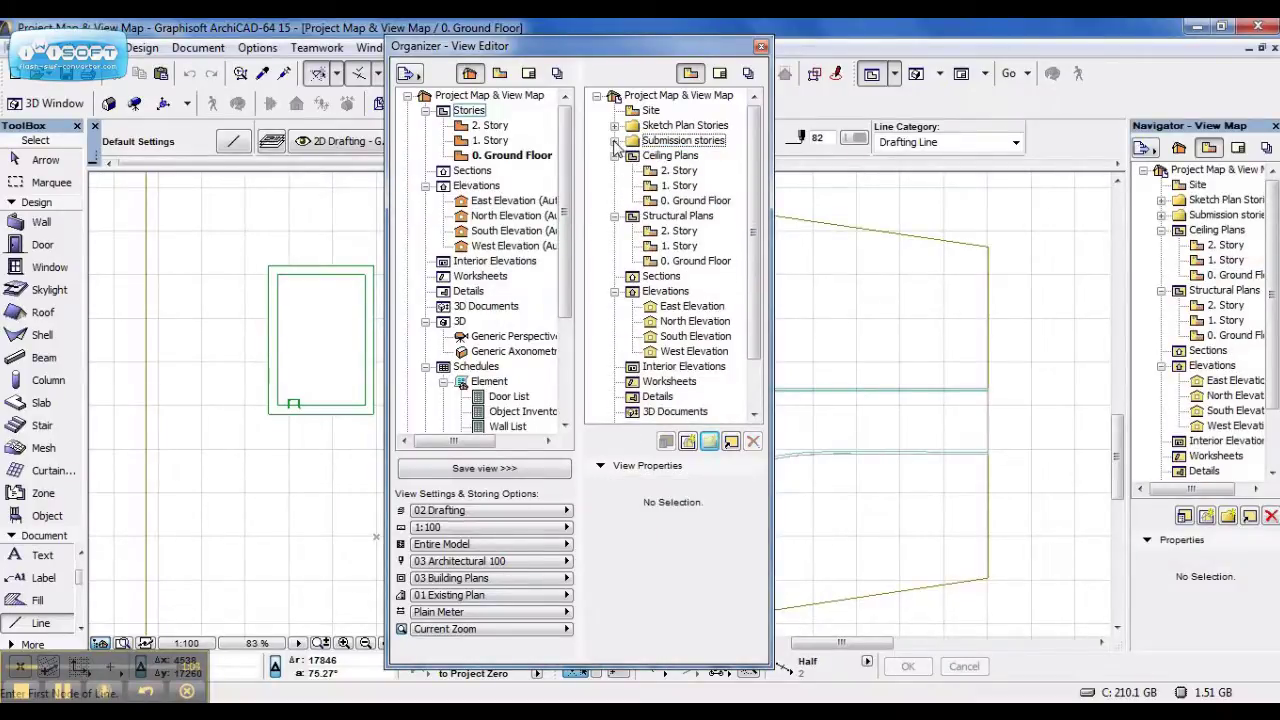
click(615, 142)
click(632, 156)
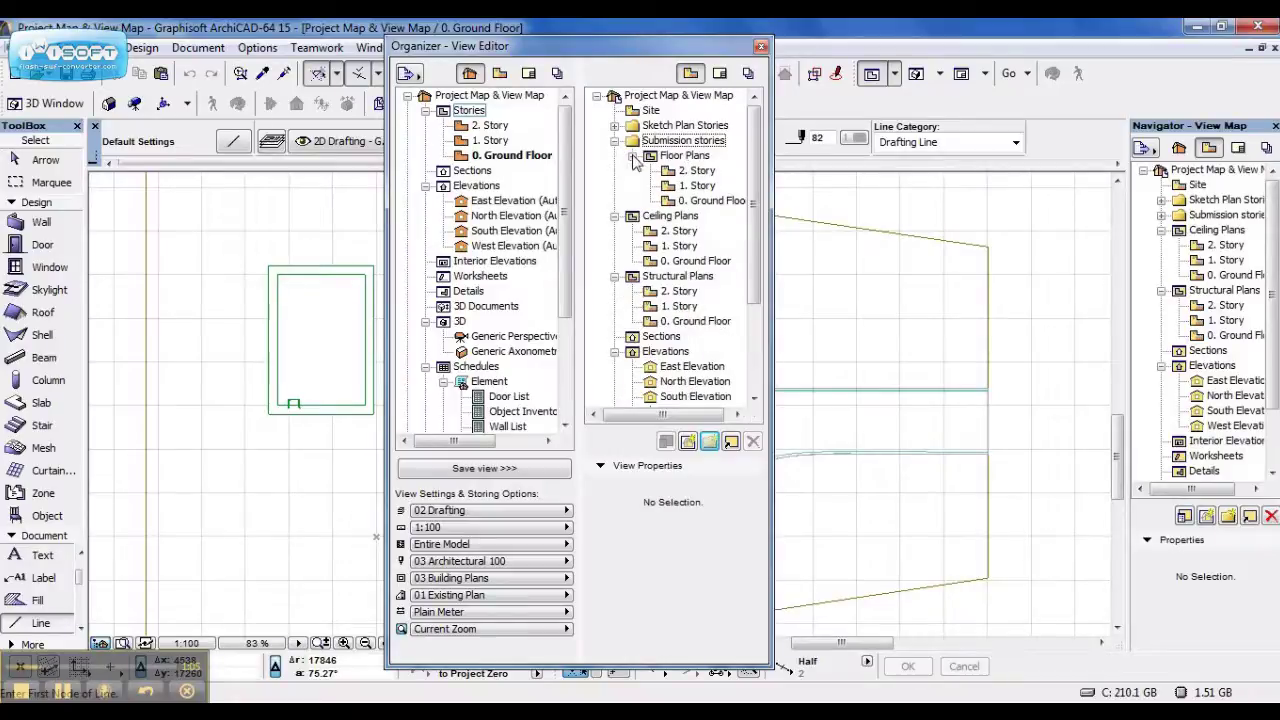
click(615, 126)
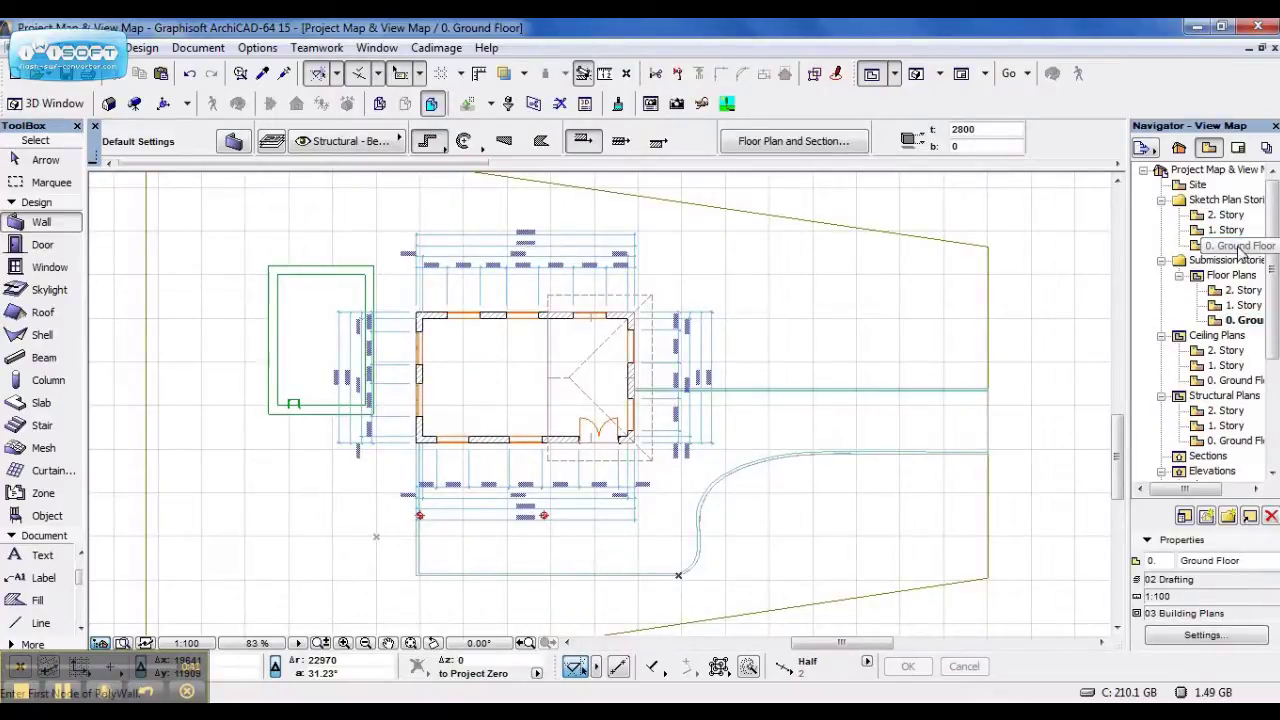
- Open the Sketch Plan Stories 0. Ground Floor view and bring up Layer Settings (Ctrl+L)
double_click(1238, 247)
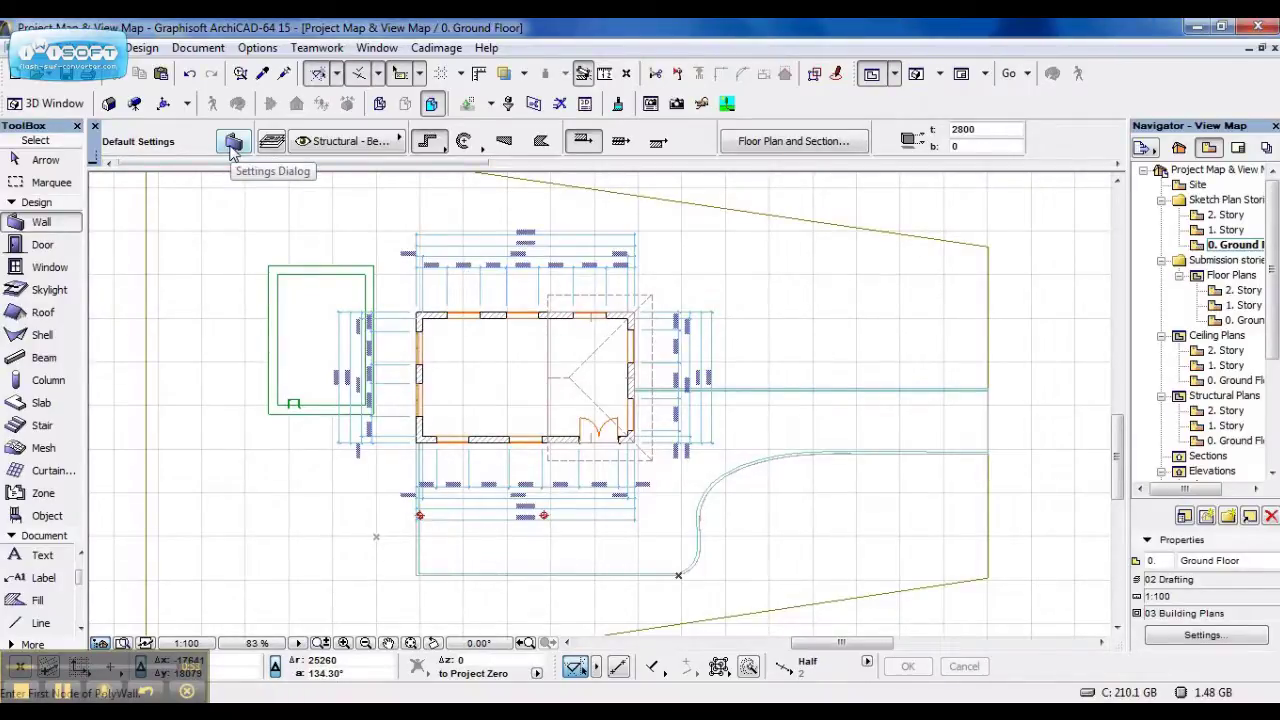
key(ctrl+l)
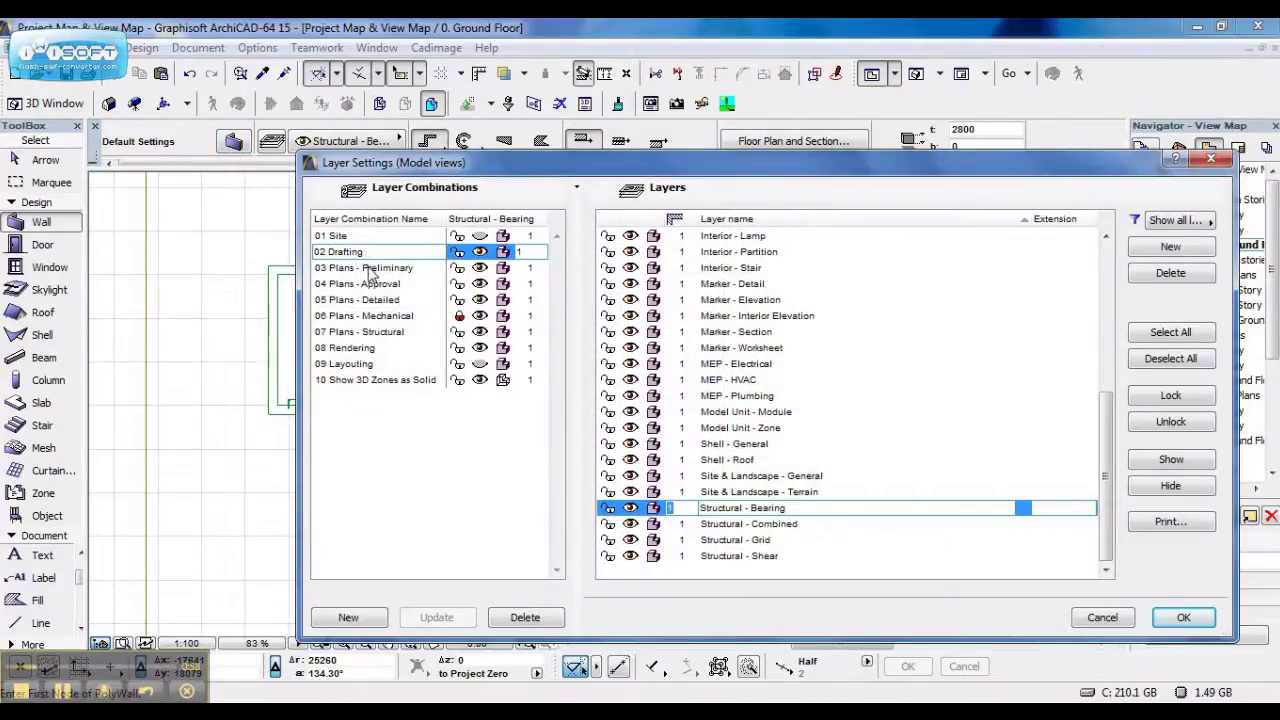
- Create a 'Sketch Plan' layer combination that hides the Dimensioning - General layer
click(385, 268)
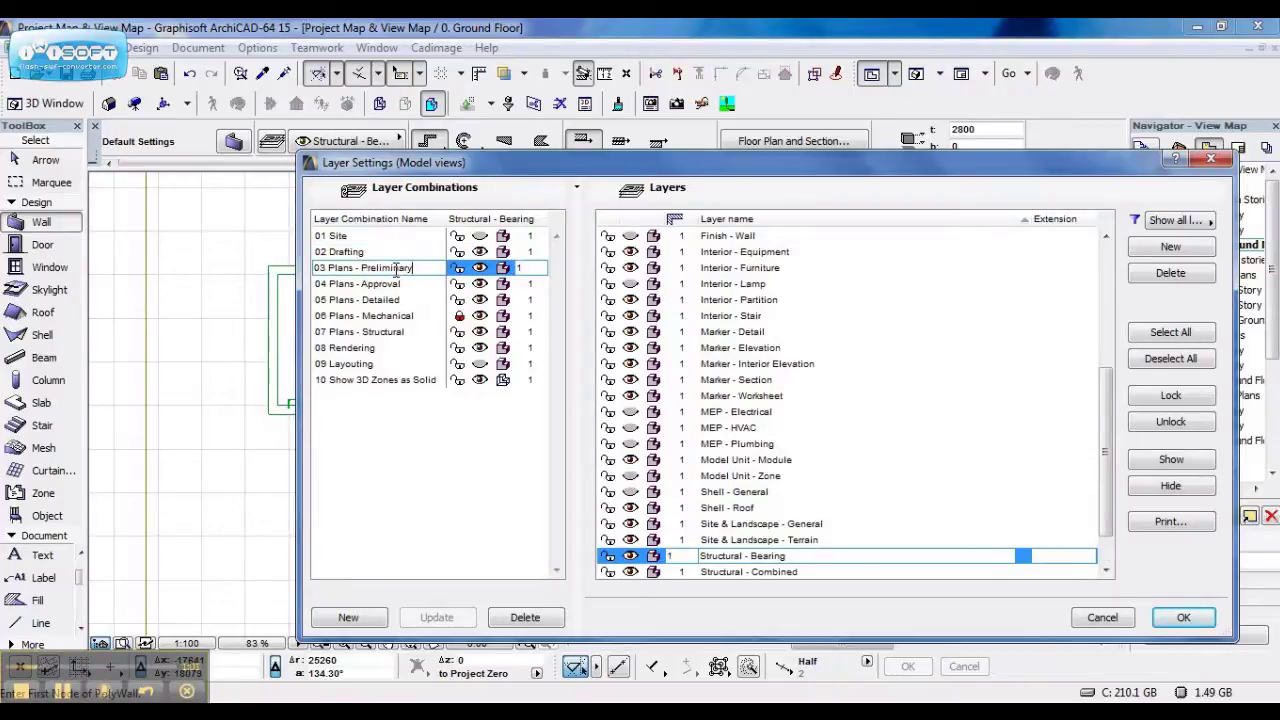
click(362, 252)
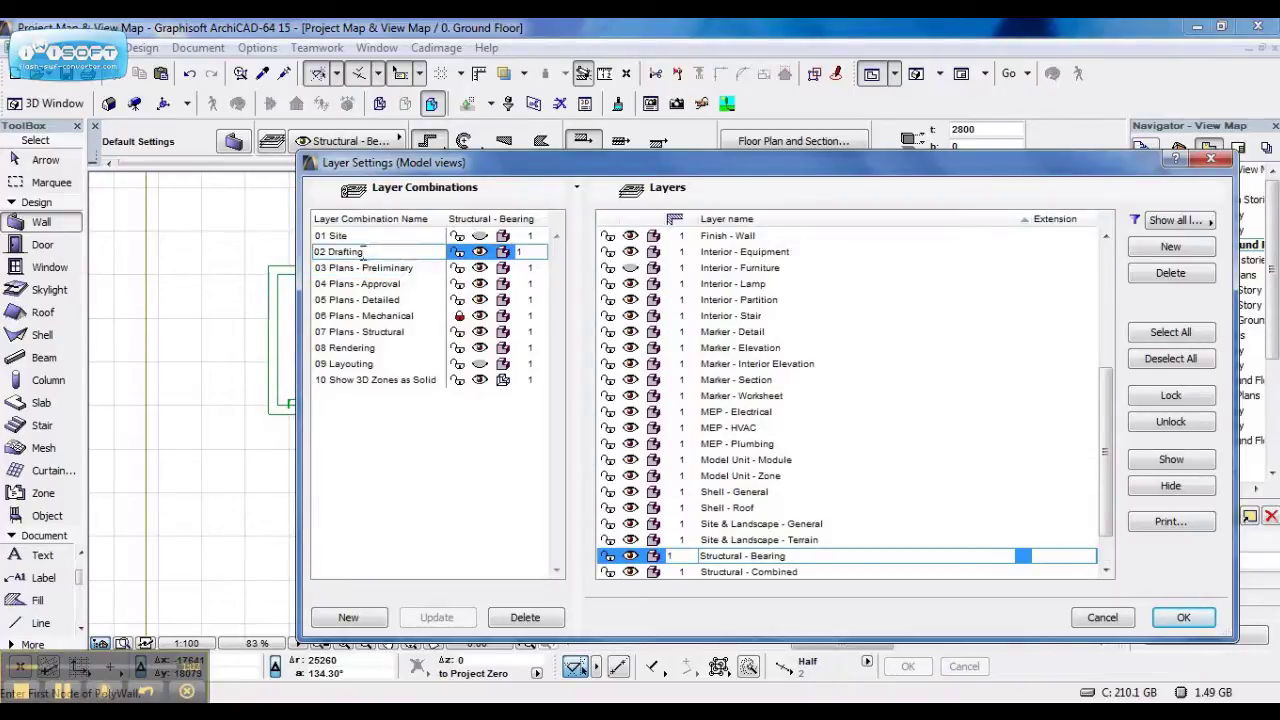
click(350, 618)
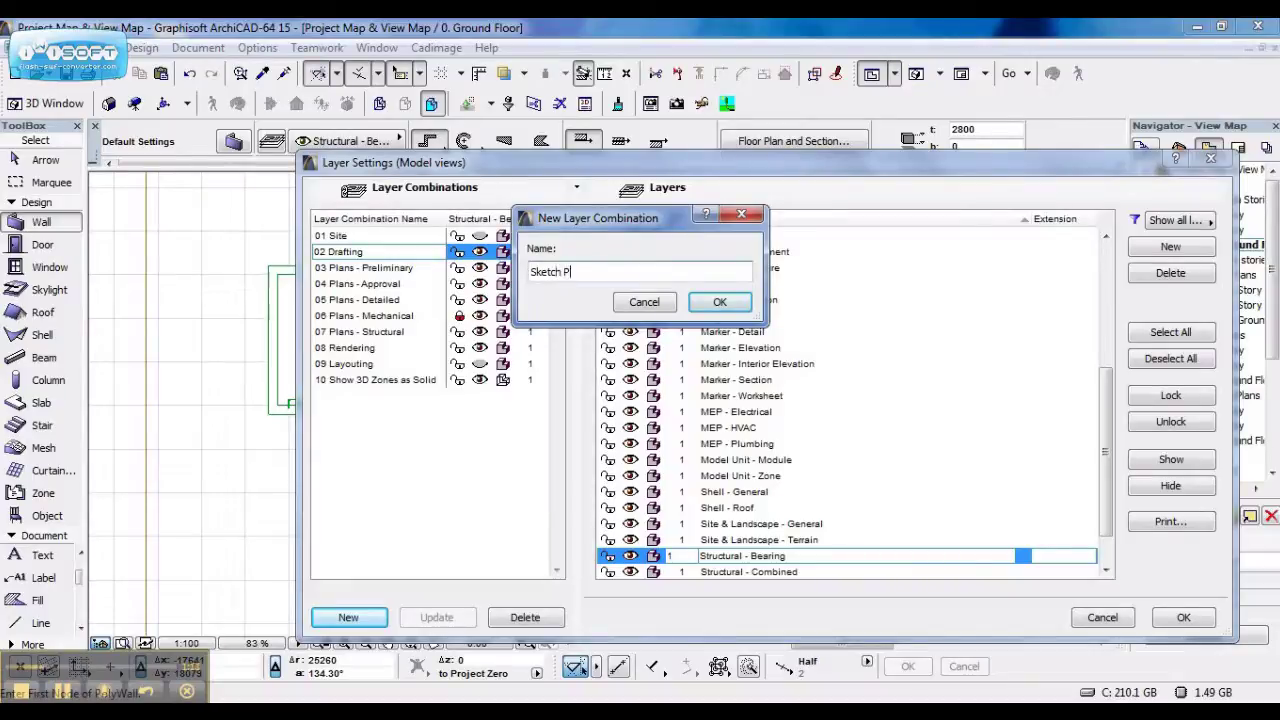
click(720, 302)
scroll(742, 497, up, 1)
scroll(742, 497, up, 3)
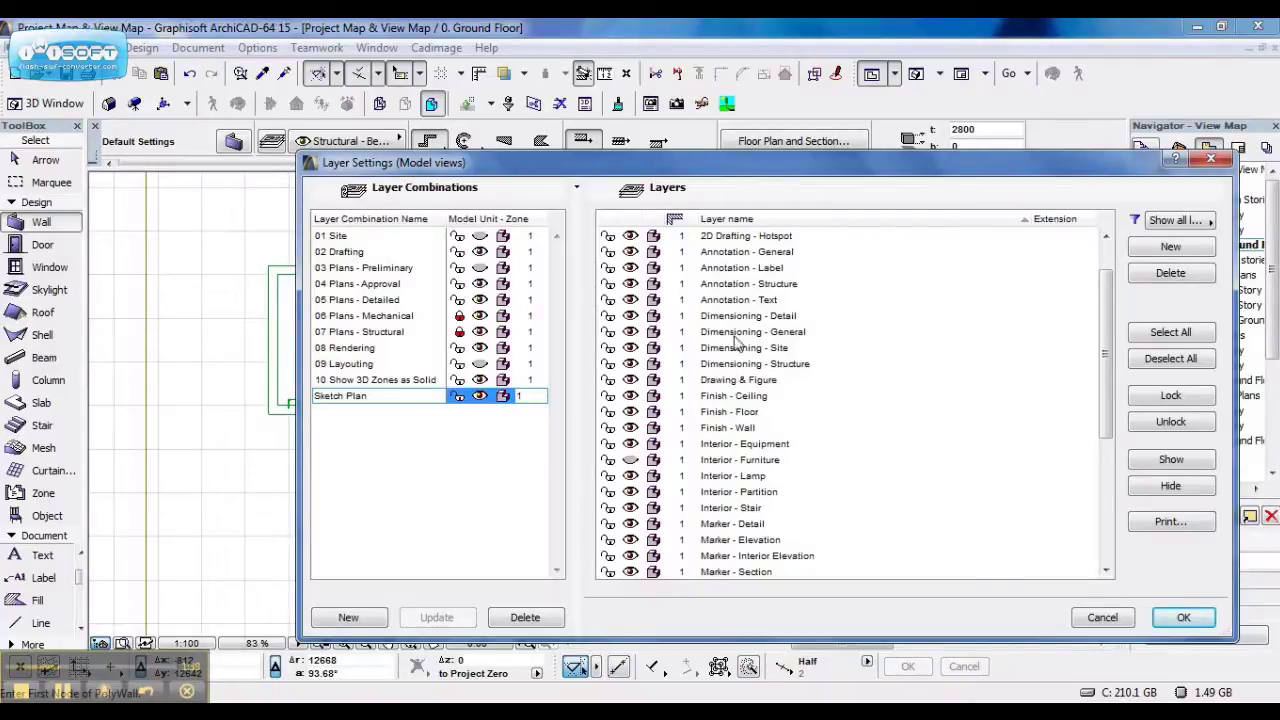
click(625, 334)
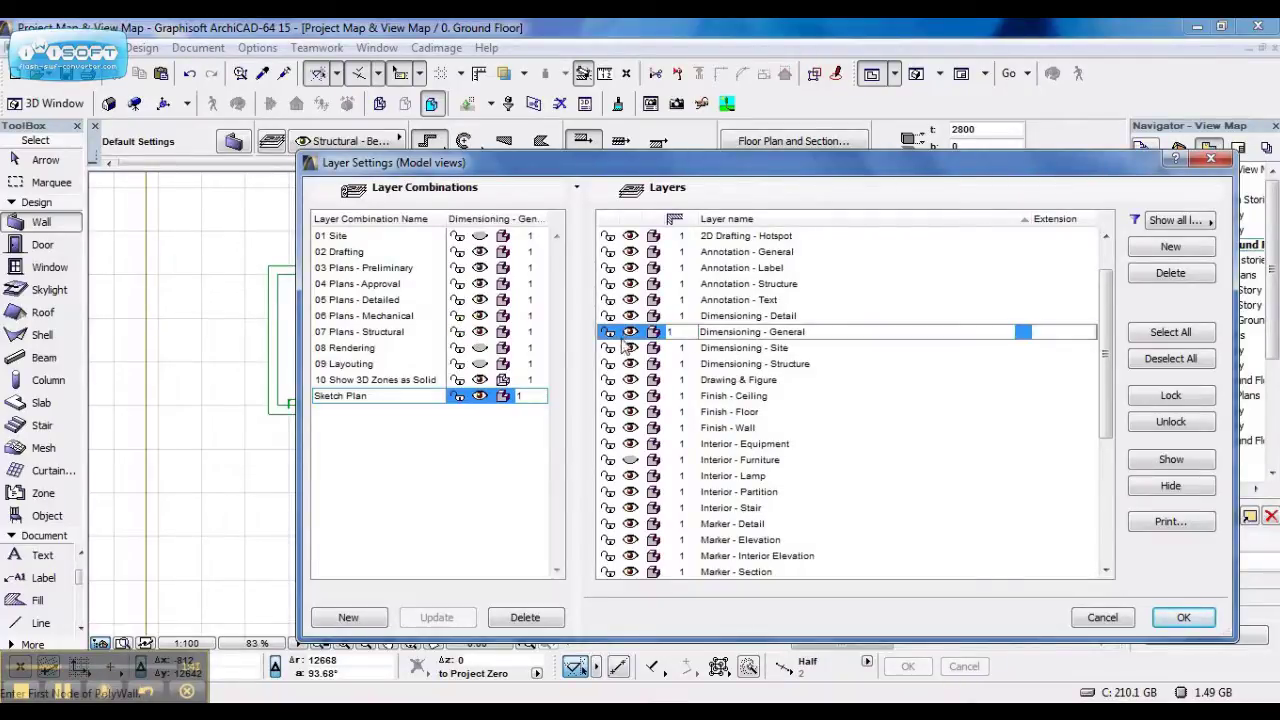
click(479, 397)
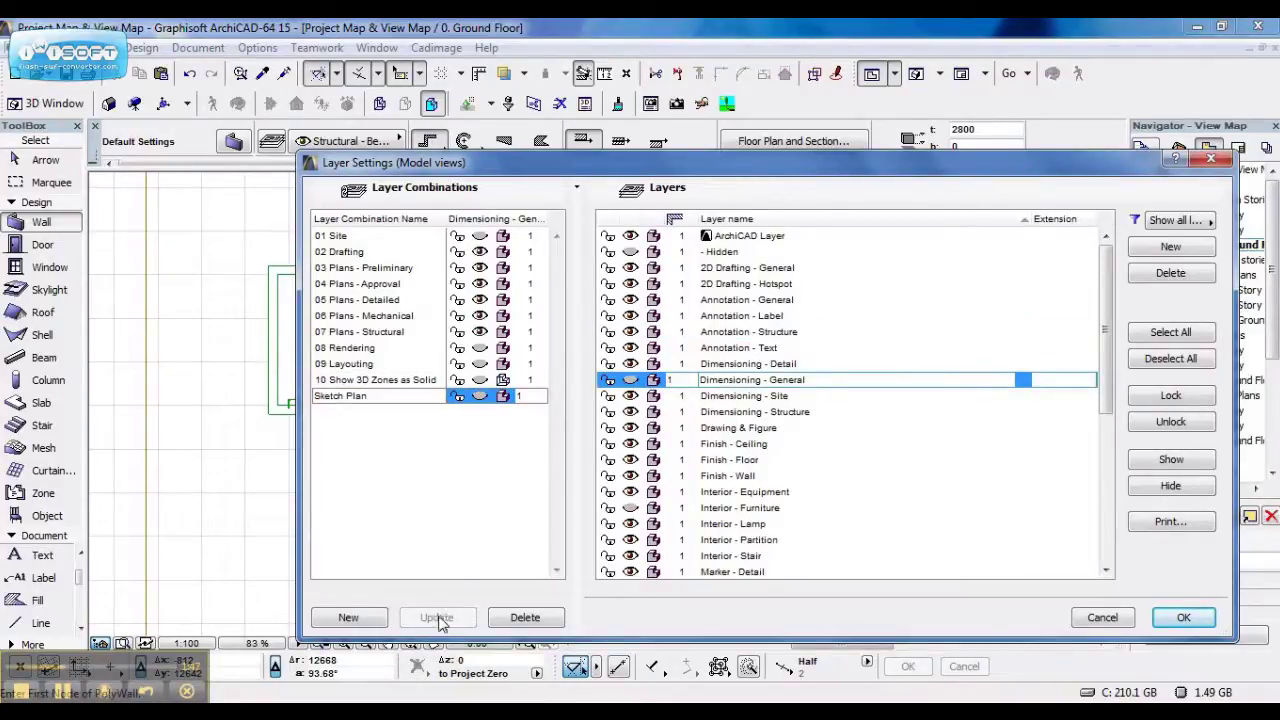
click(1185, 618)
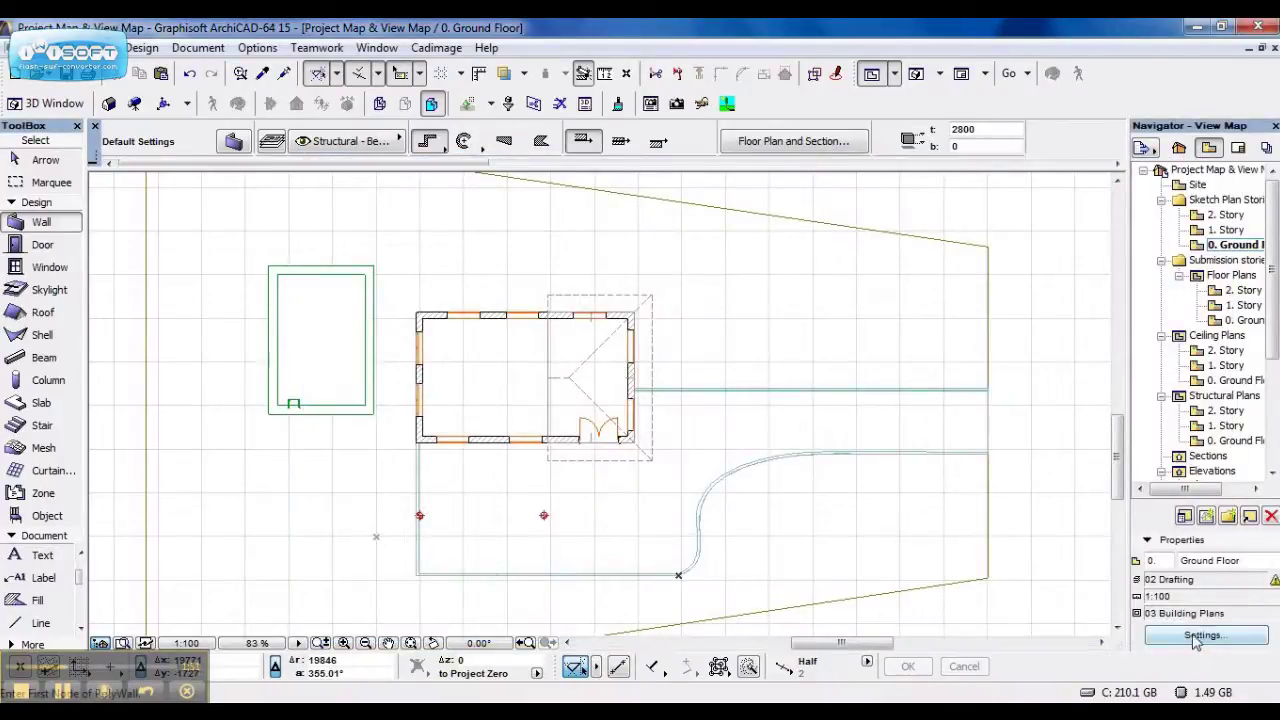
- Store the current window's Sketch Plan layer combination and zoom in the Sketch Plan ground floor view
click(1196, 636)
click(490, 82)
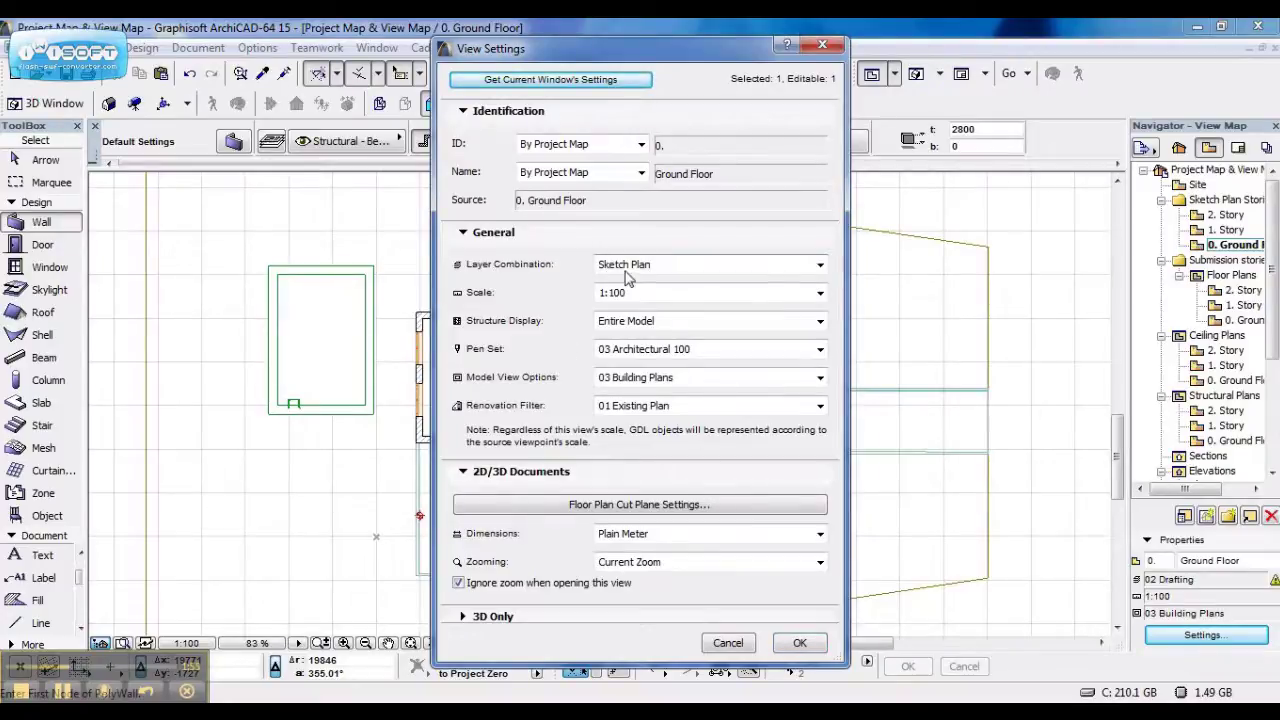
click(800, 645)
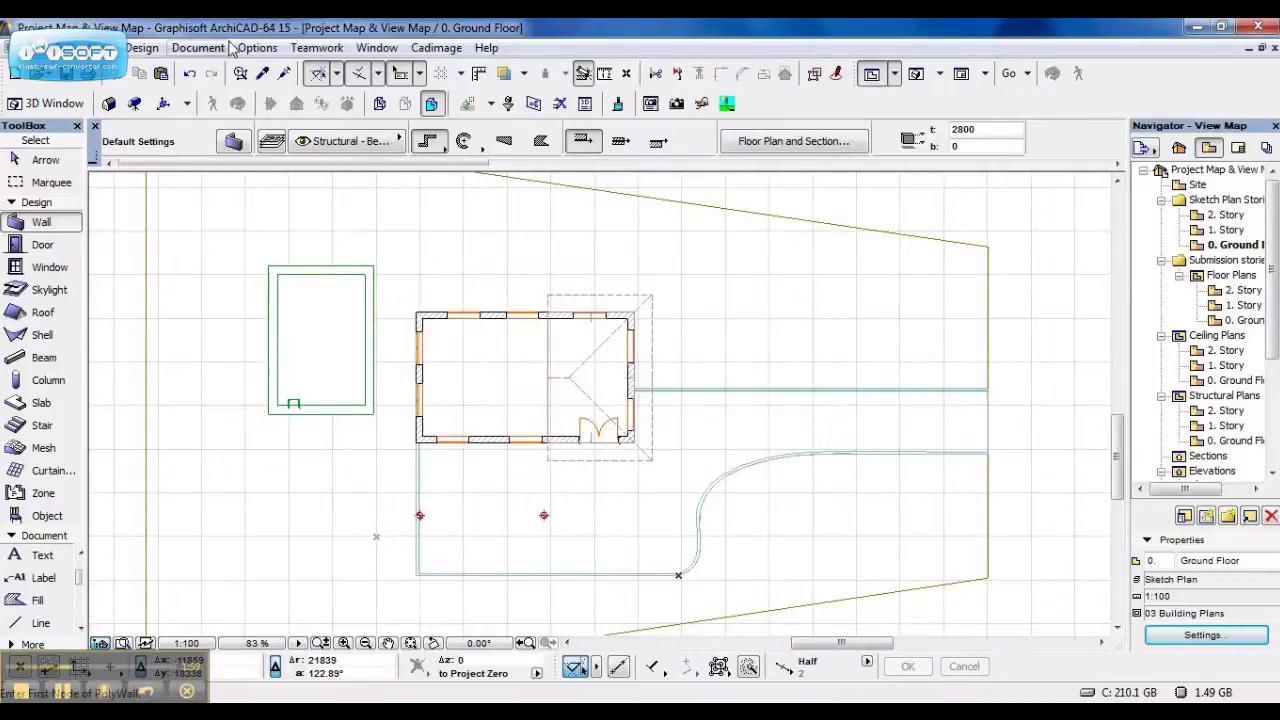
- Override cut fills to Solid Foreground without skin separator lines, leaving drafting fills un-overridden
click(198, 48)
mouse_move(240, 170)
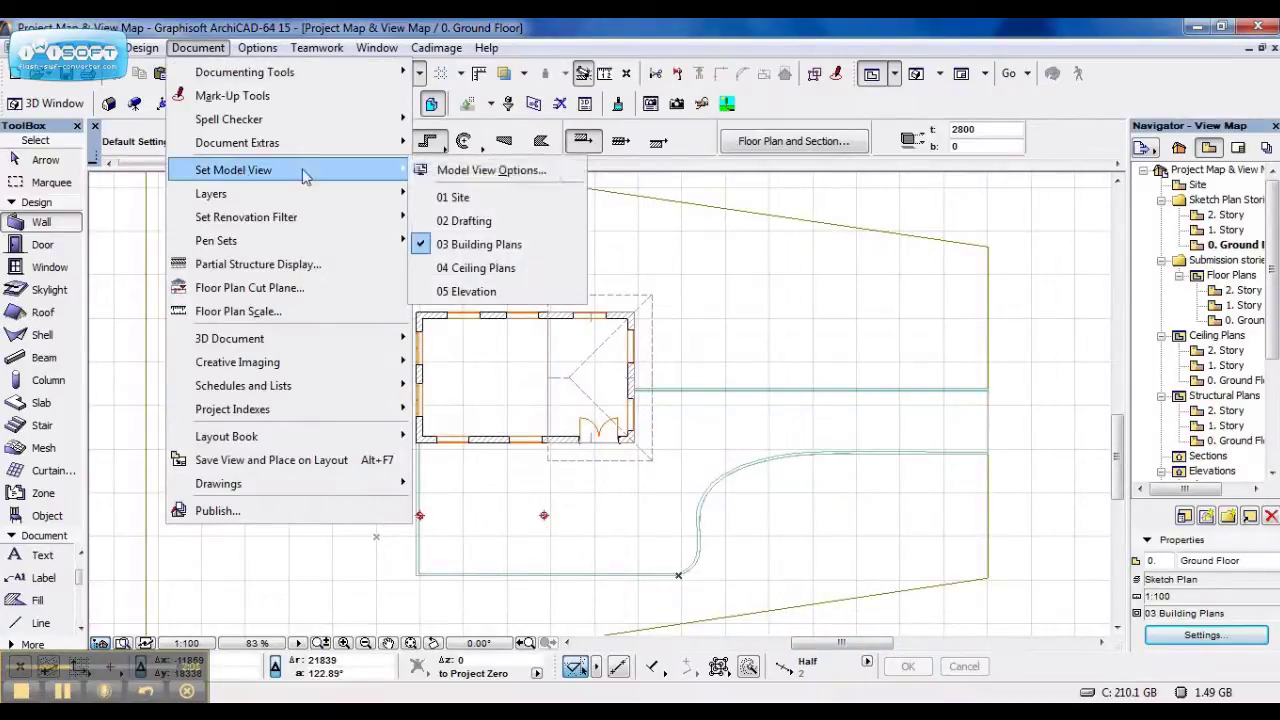
click(470, 173)
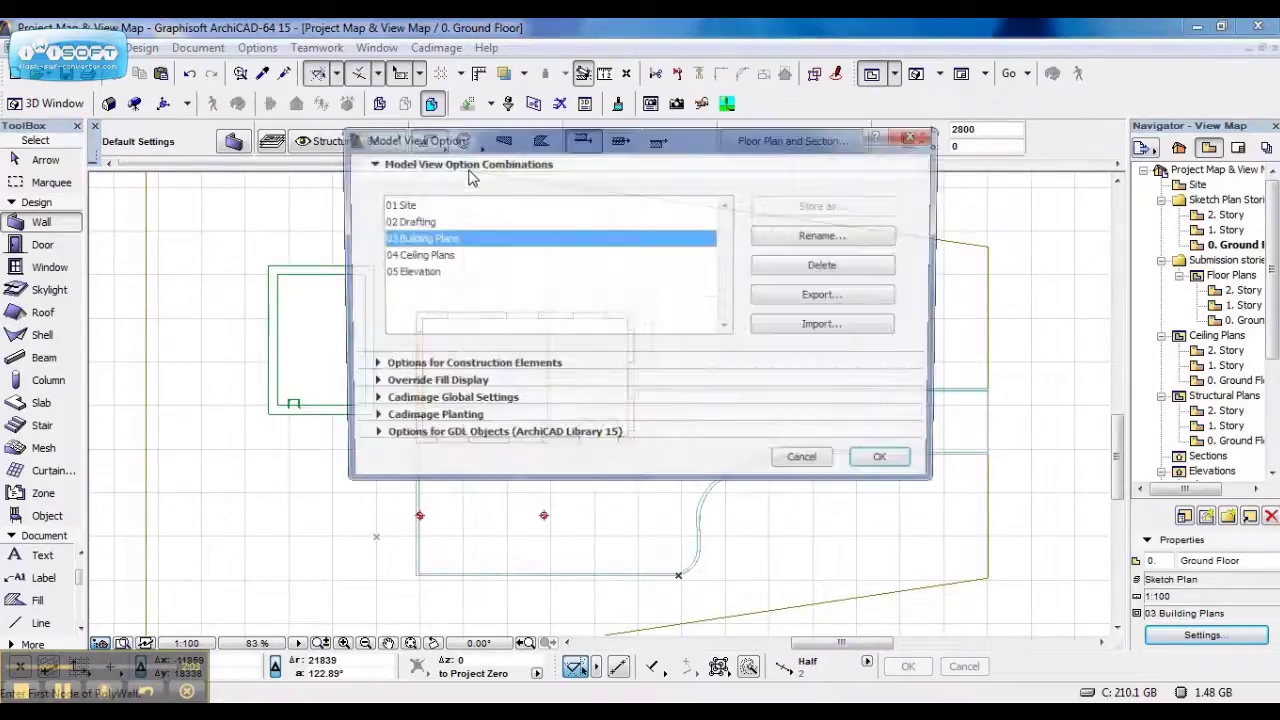
click(369, 384)
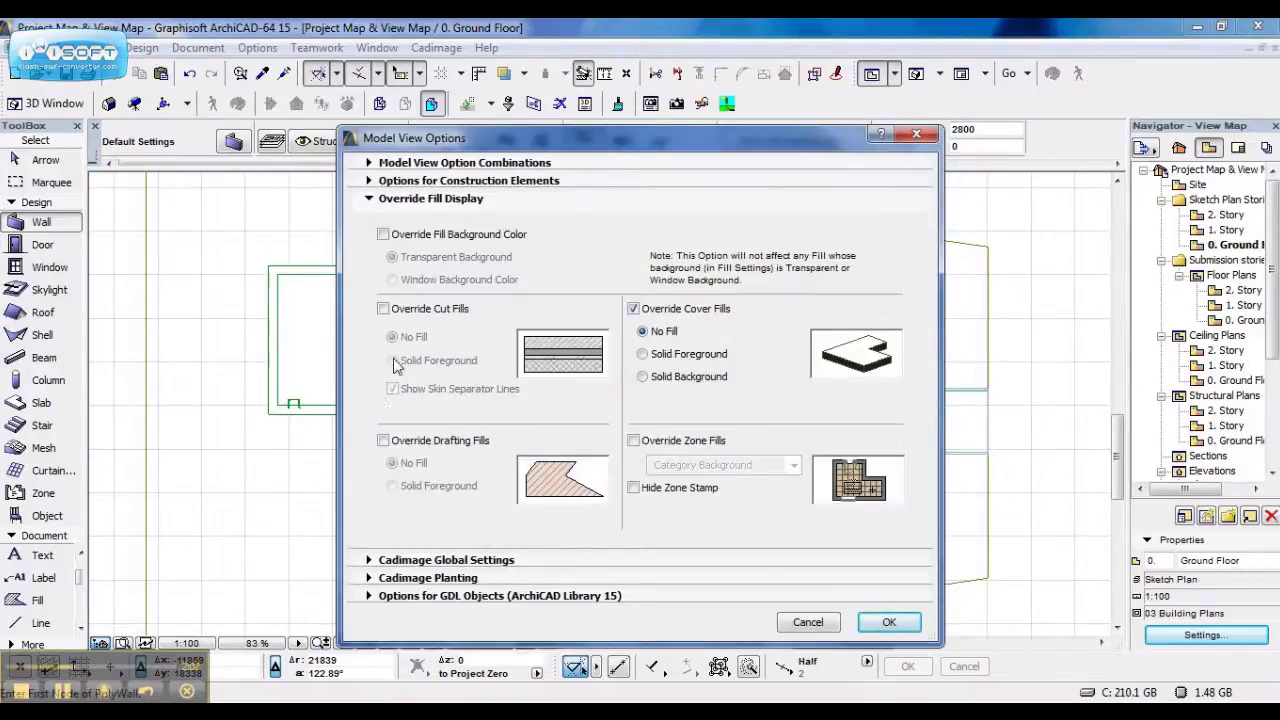
click(404, 310)
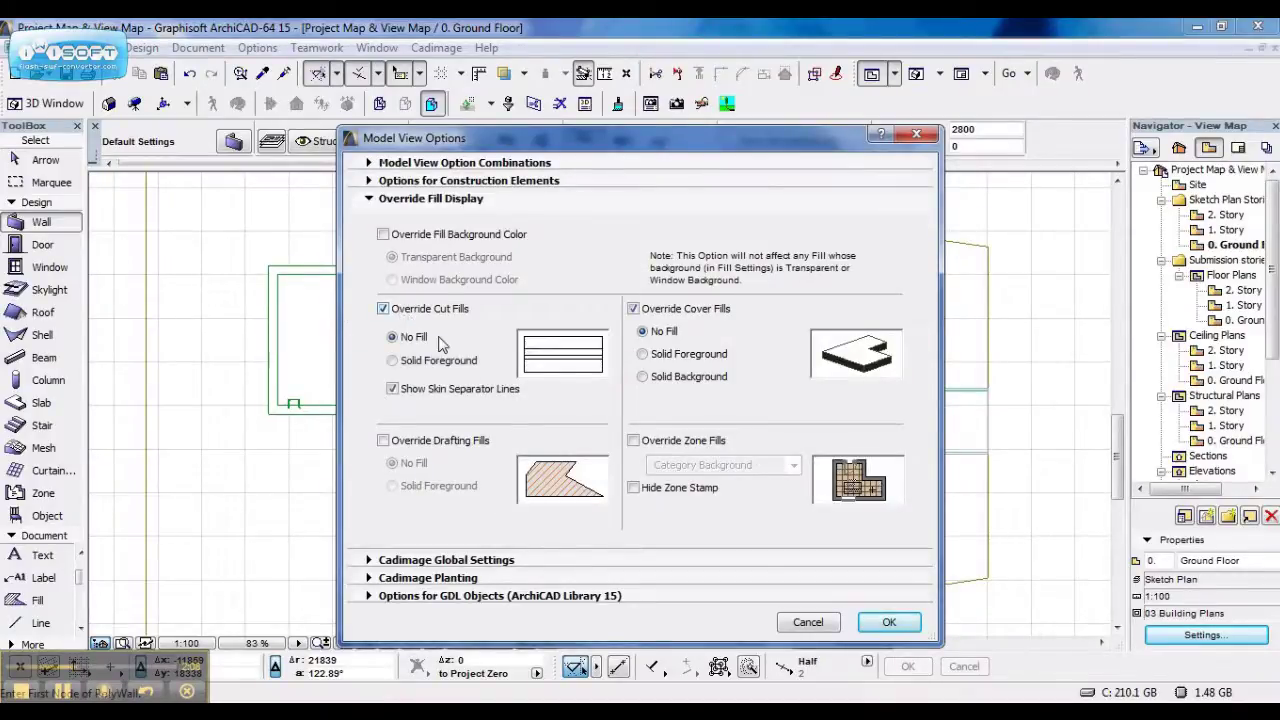
click(393, 361)
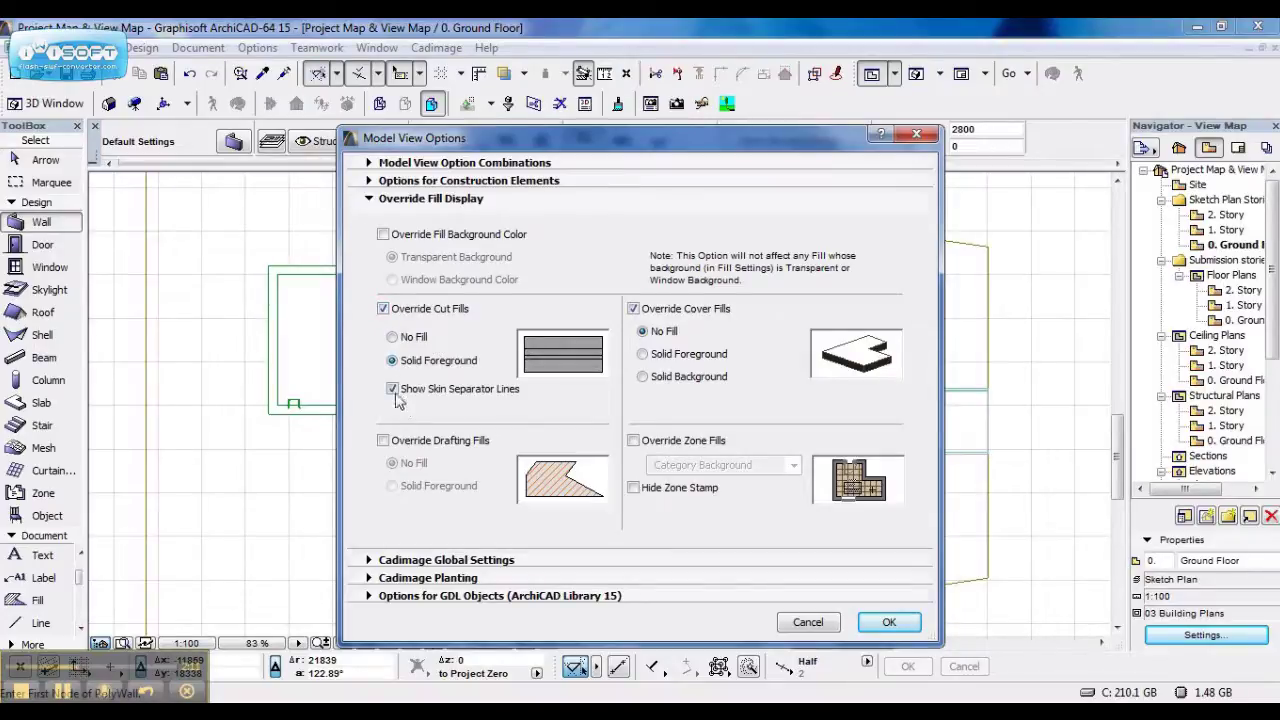
click(392, 389)
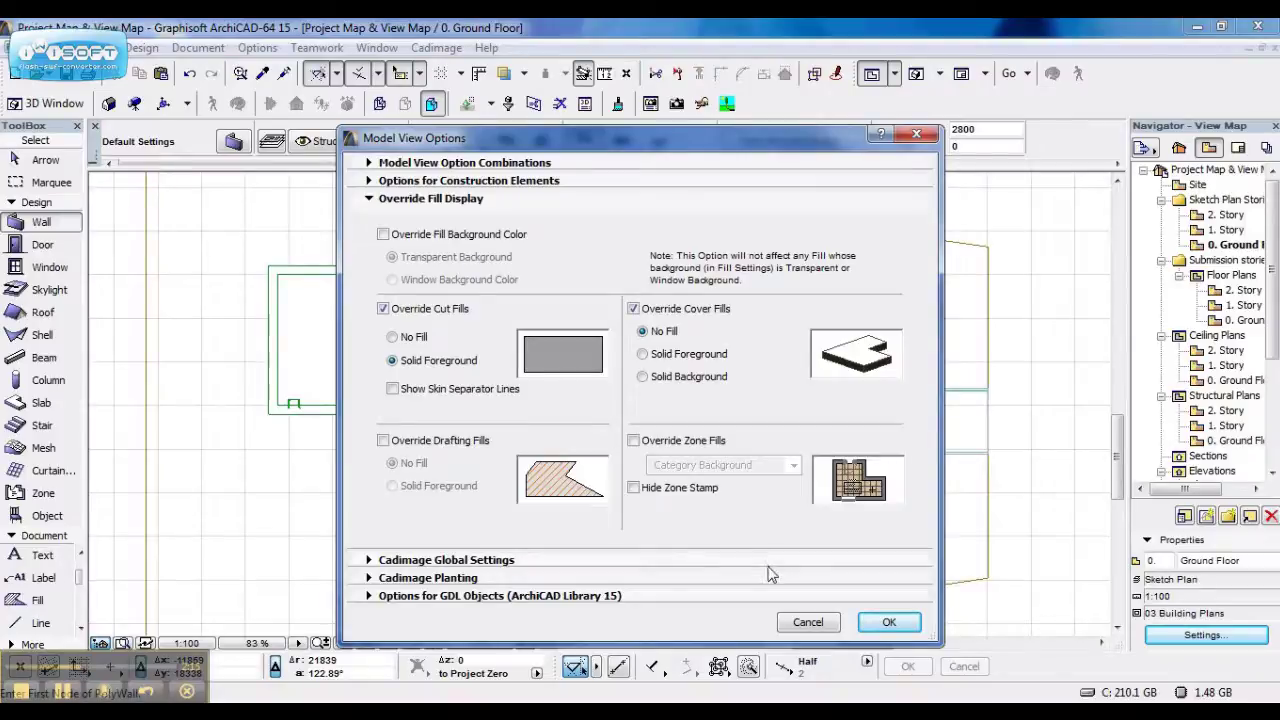
click(383, 441)
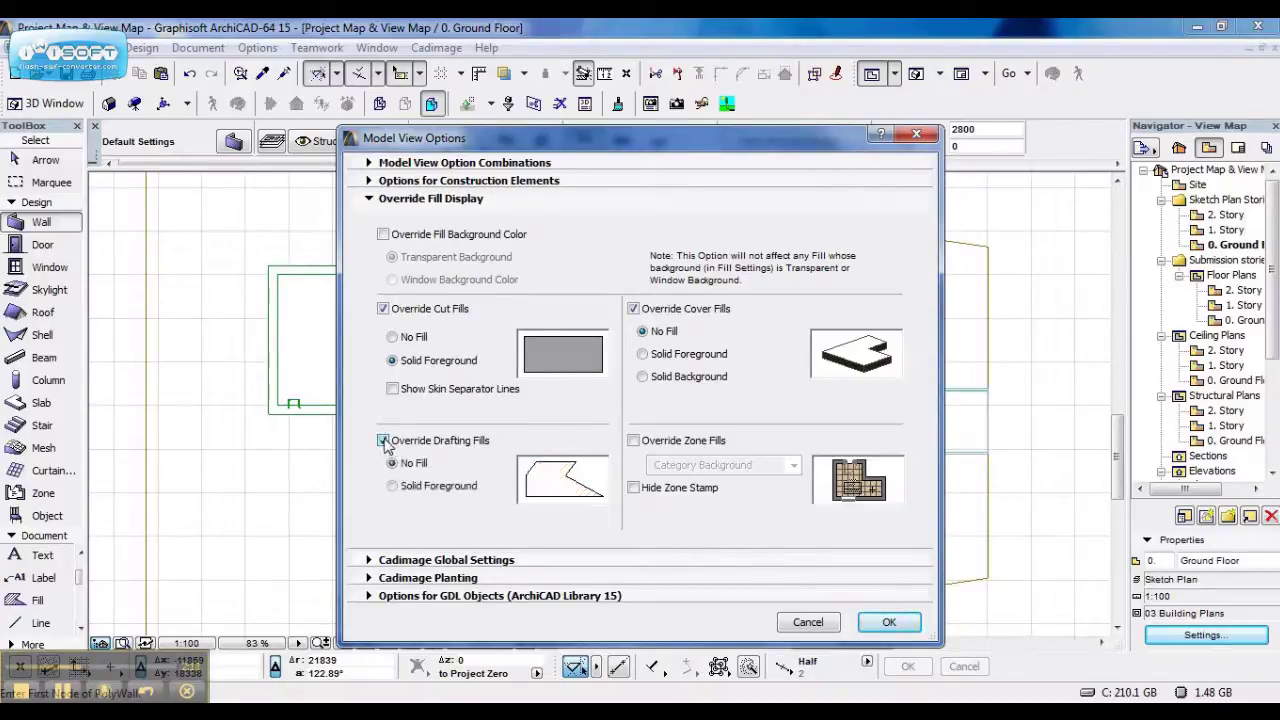
click(392, 486)
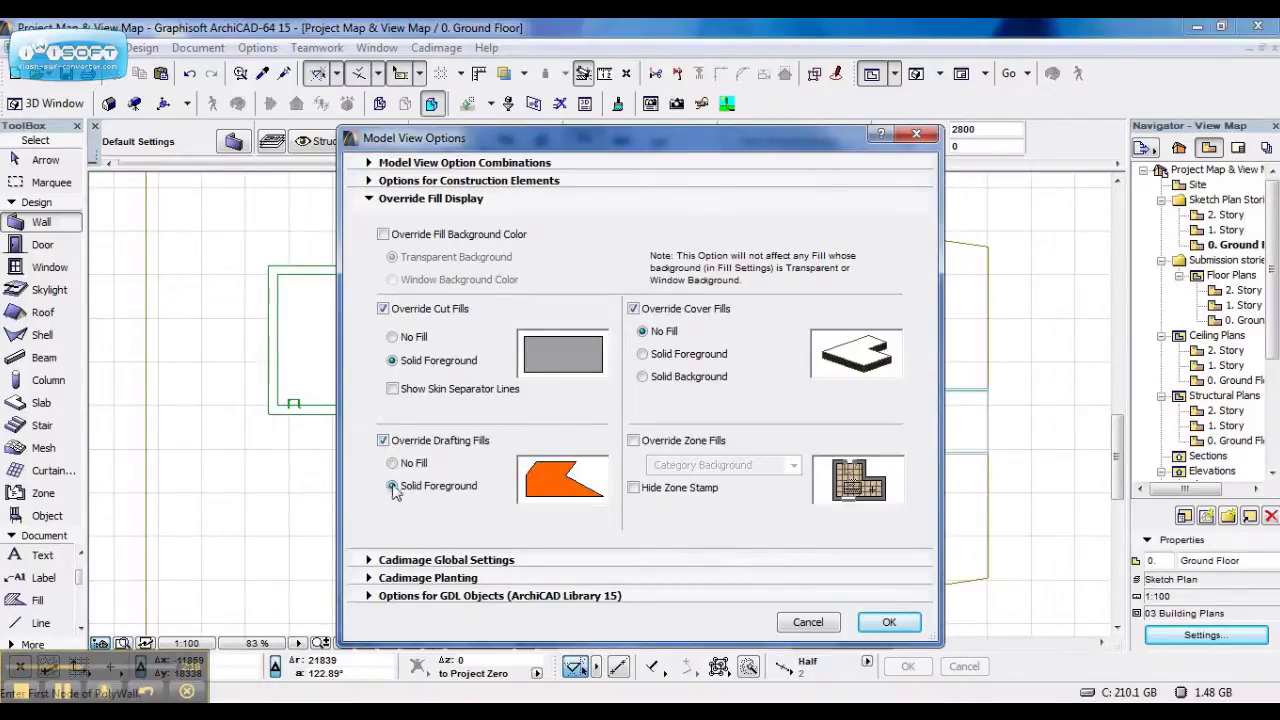
click(383, 441)
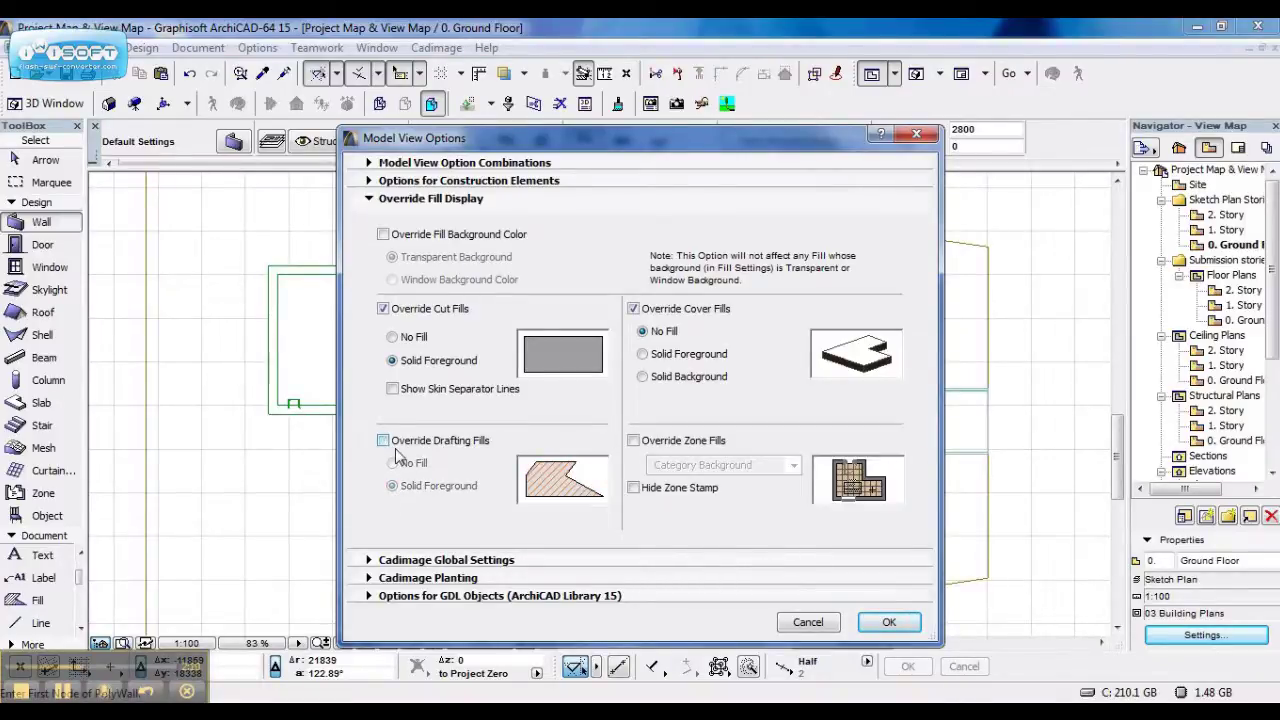
click(889, 623)
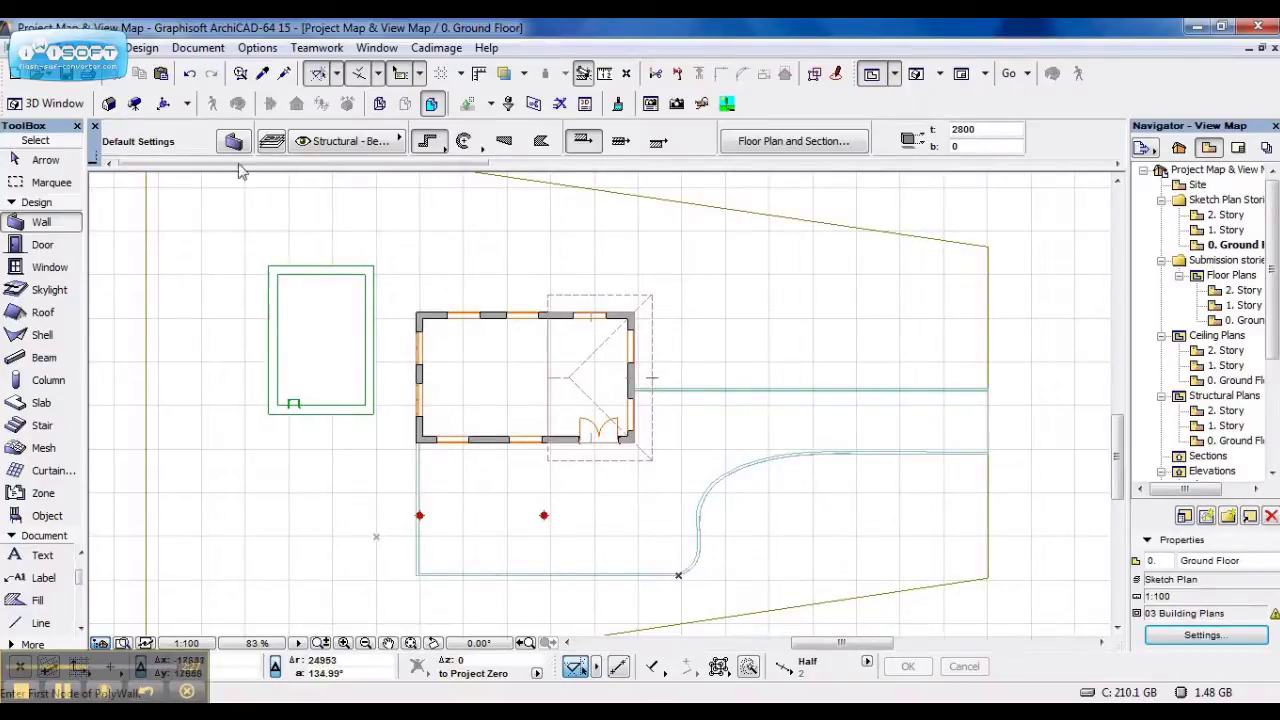
- Store the current model view options as a new combination named '06 Sketch Plan'
click(142, 47)
mouse_move(198, 48)
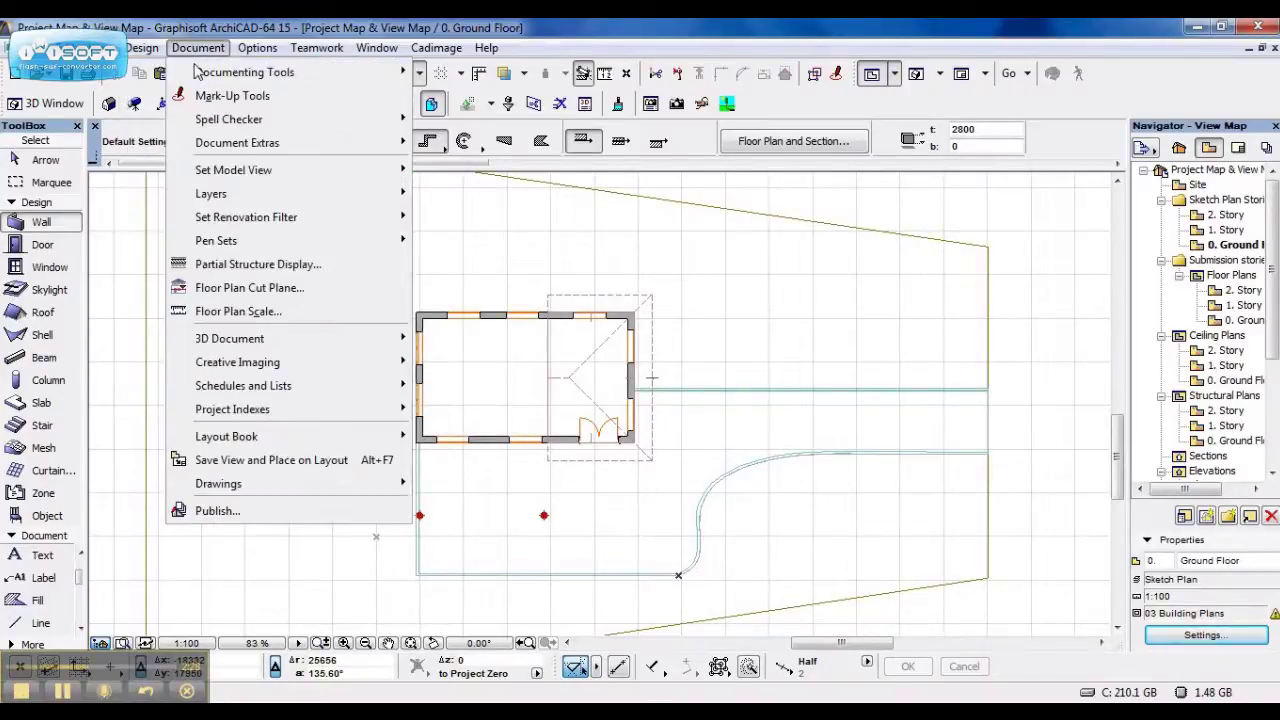
mouse_move(216, 171)
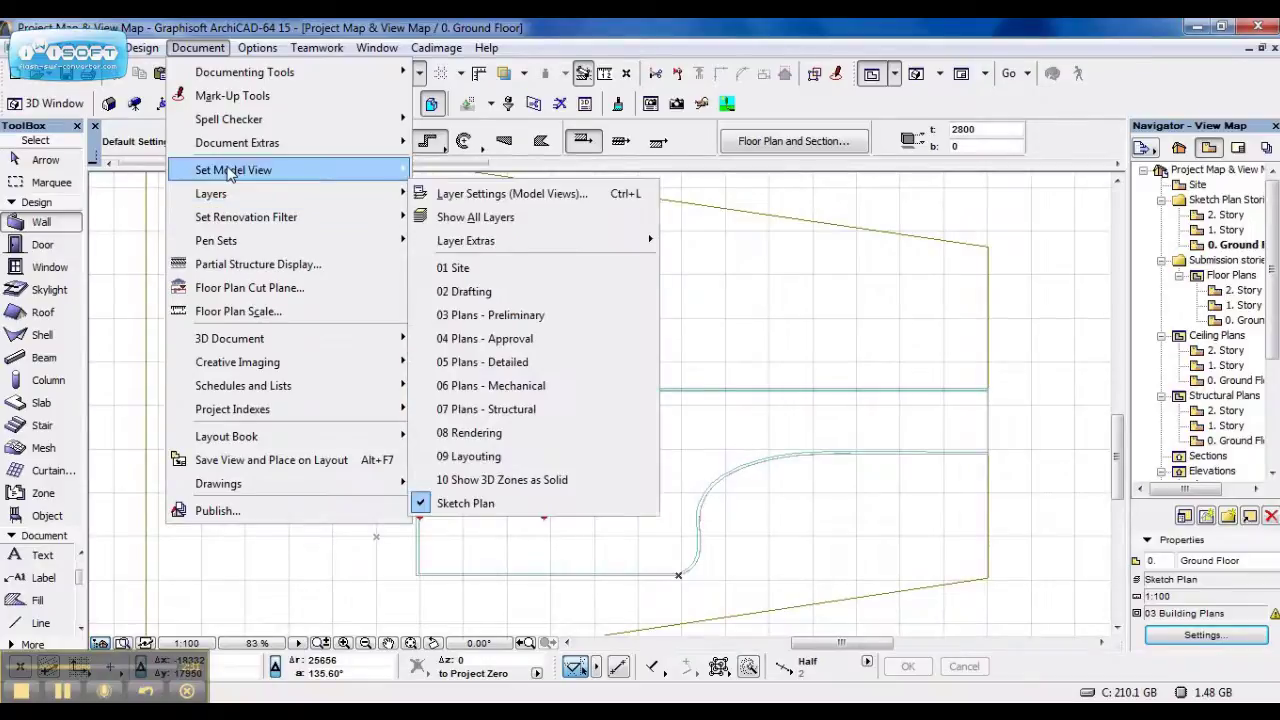
click(475, 170)
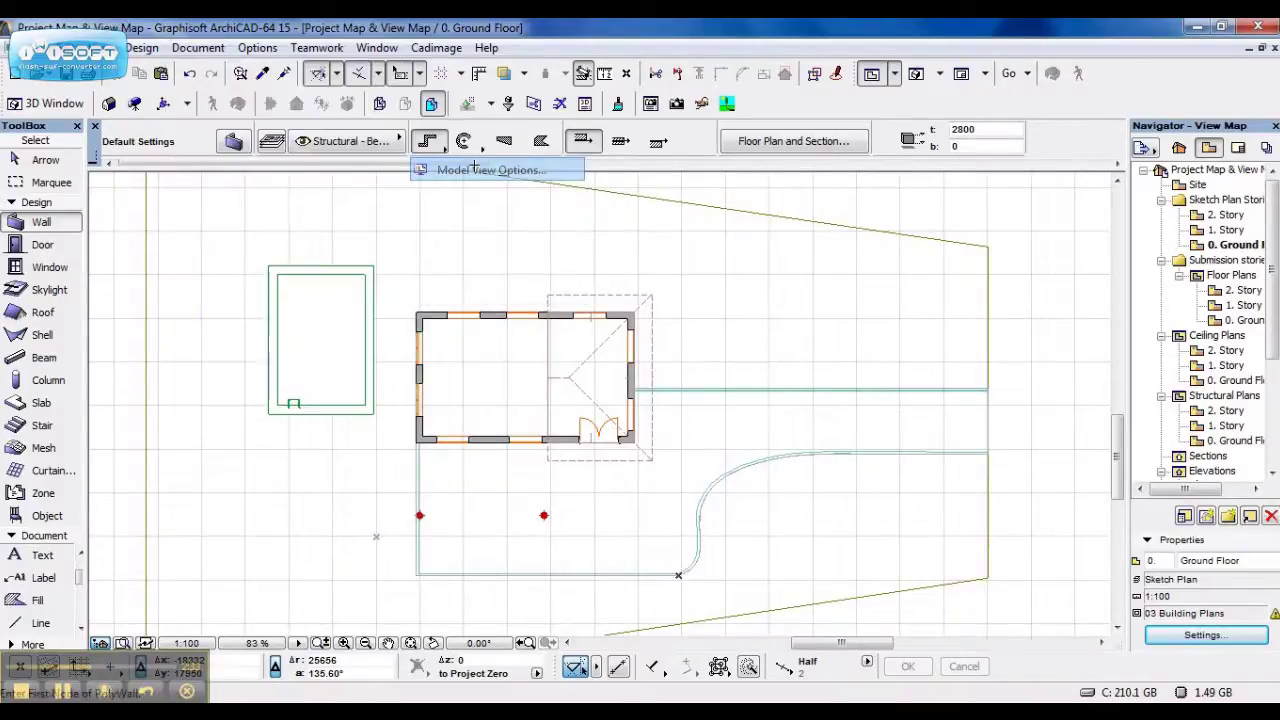
click(822, 205)
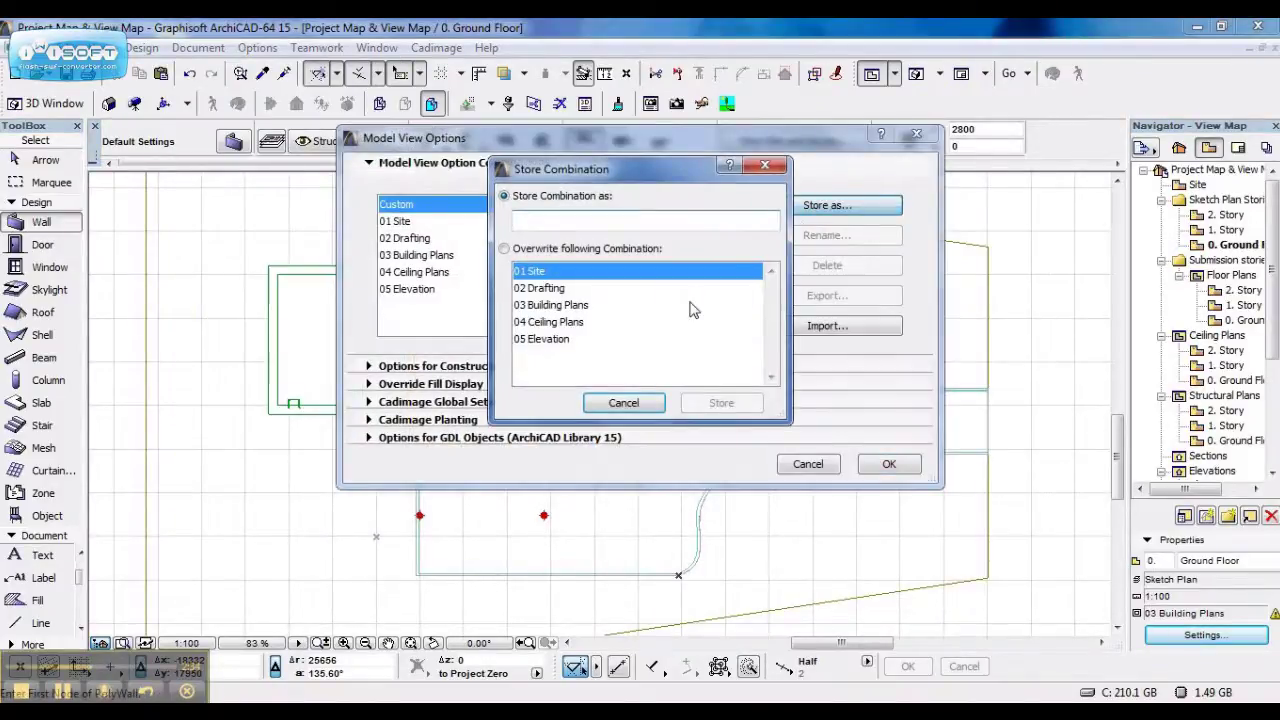
text(06)
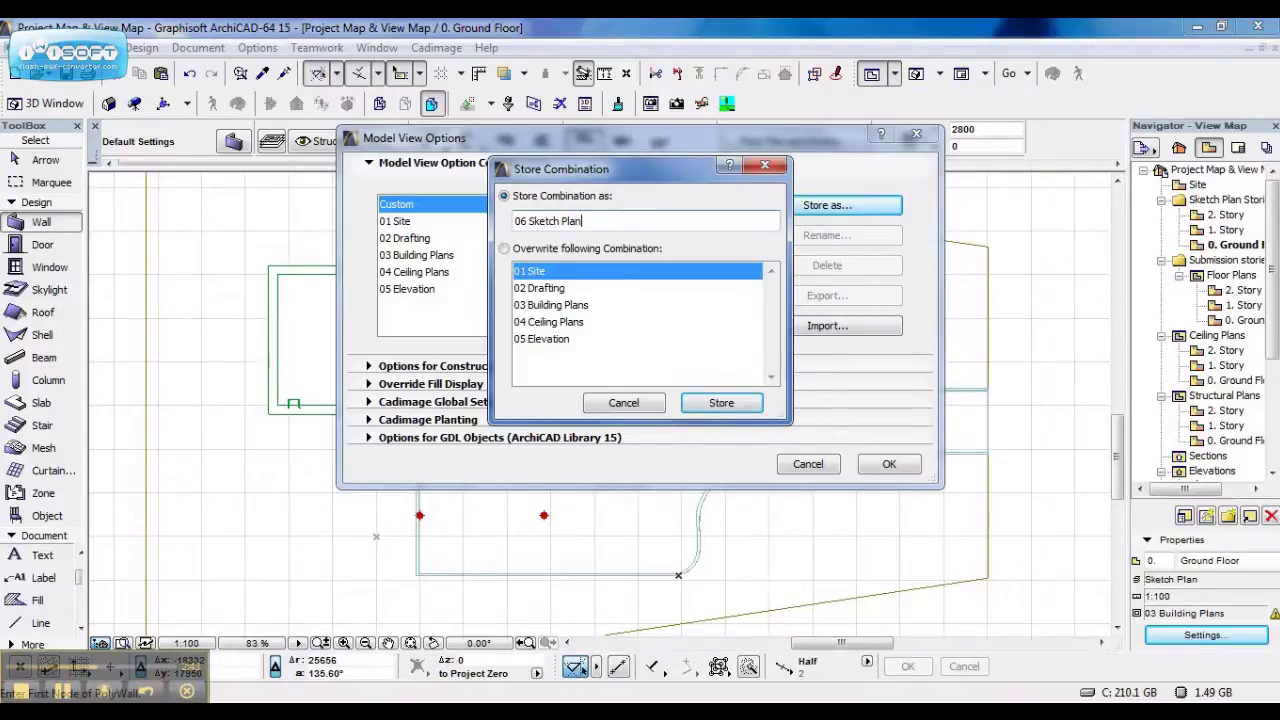
text(Sketch Plan)
click(721, 403)
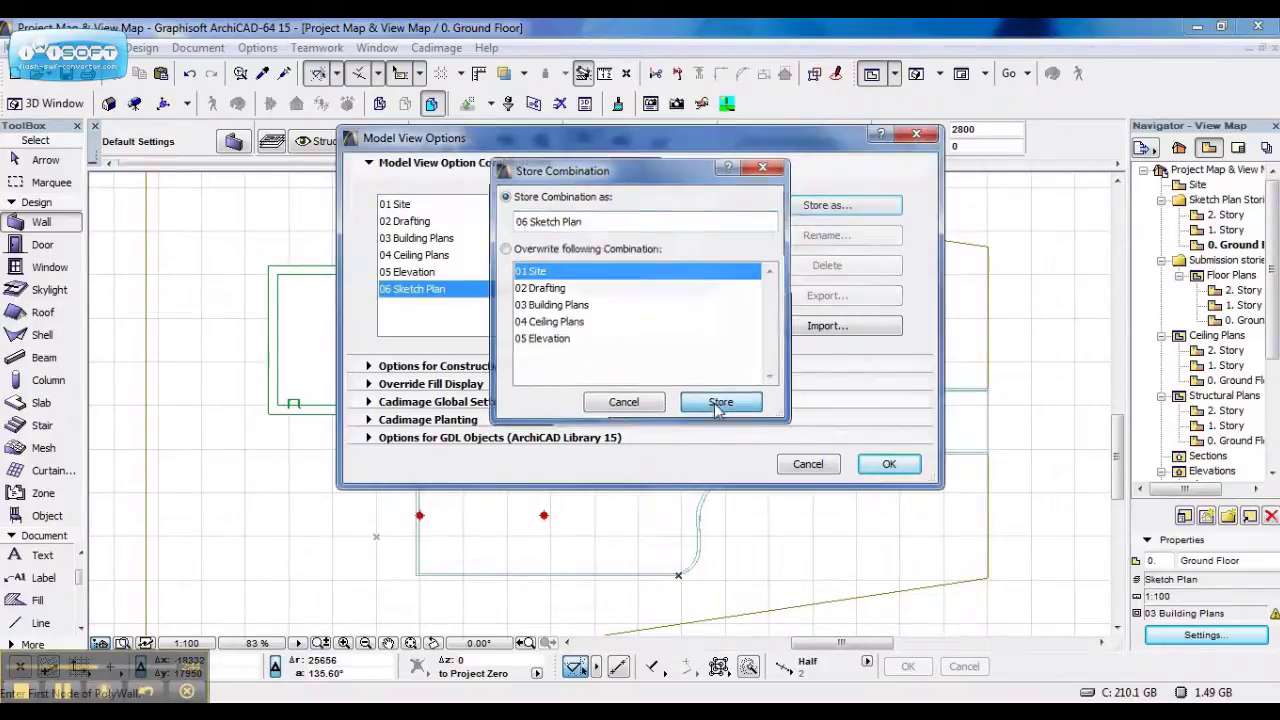
click(889, 464)
- Save the 06 Sketch Plan options into the Sketch Plan ground floor view, then open the Submission ground floor plan
click(1205, 635)
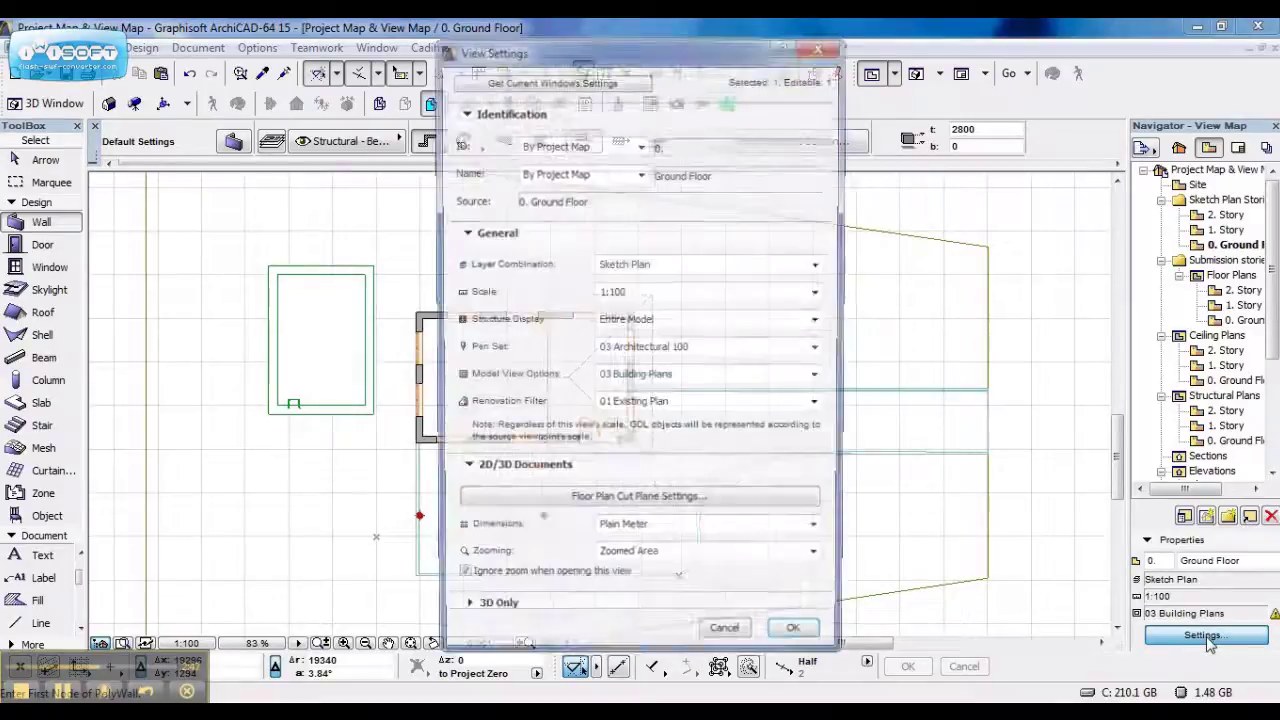
click(497, 83)
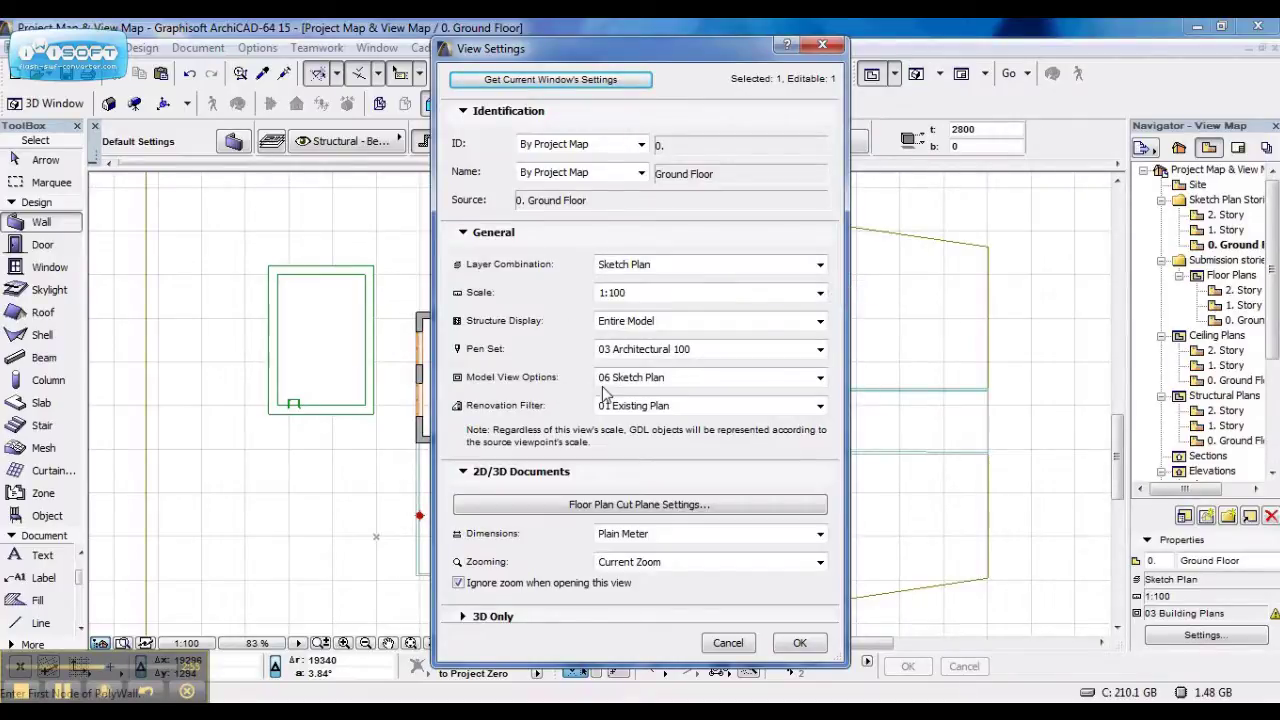
click(799, 644)
double_click(1252, 324)
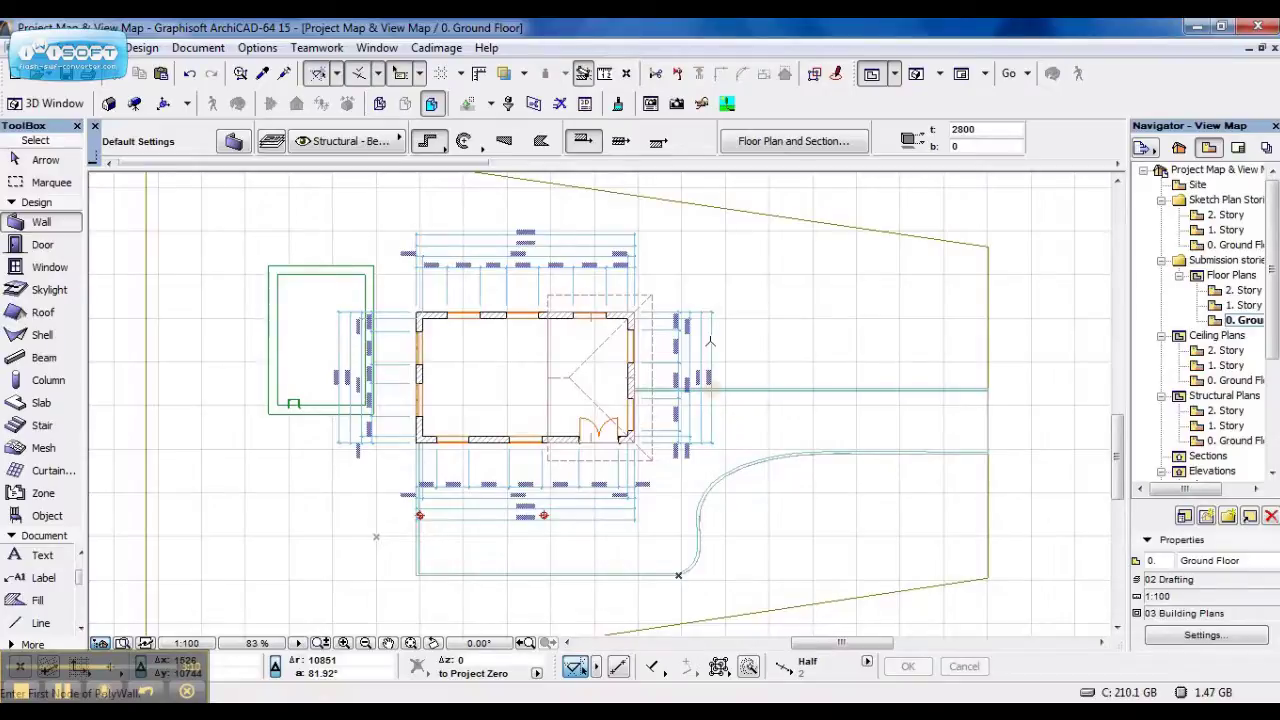
- Open the Sketch Plan Stories 0. Ground Floor view to compare it with the submission plan
click(1240, 245)
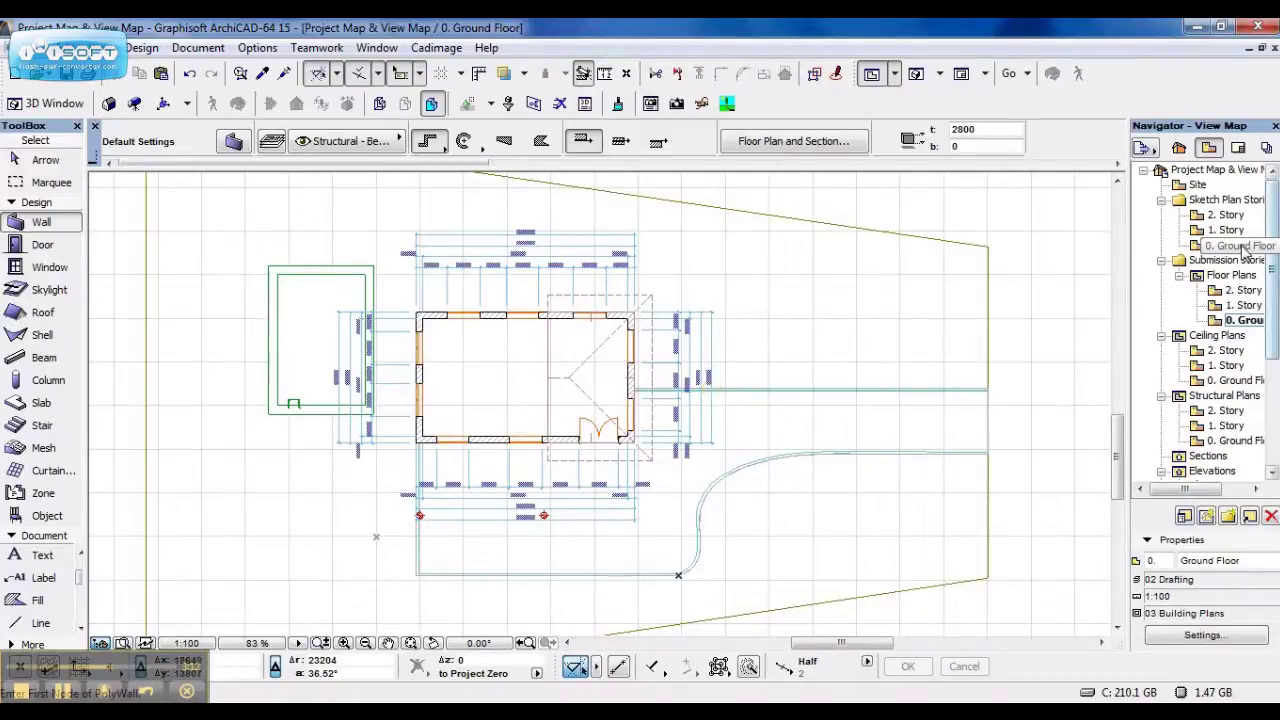
double_click(1244, 248)
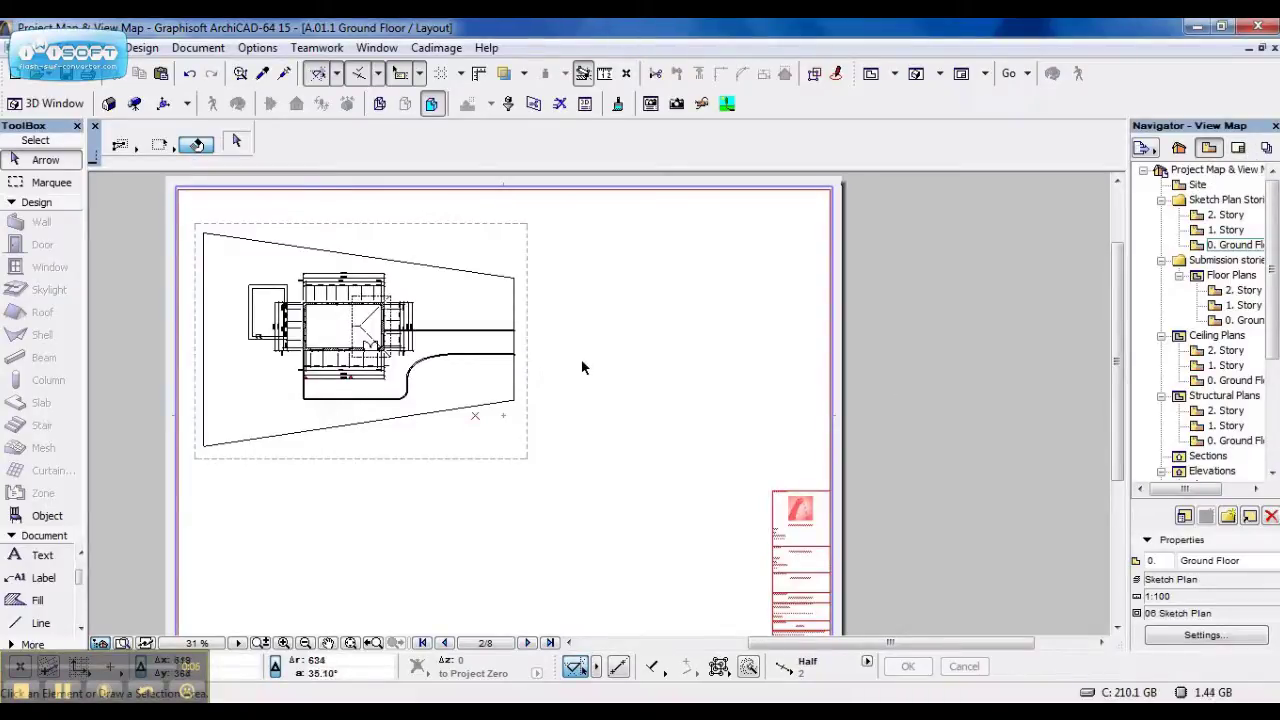
- Place the Sketch Plan 0. Ground Floor view on the A.01.1 layout, right of the submission plan
click(1227, 215)
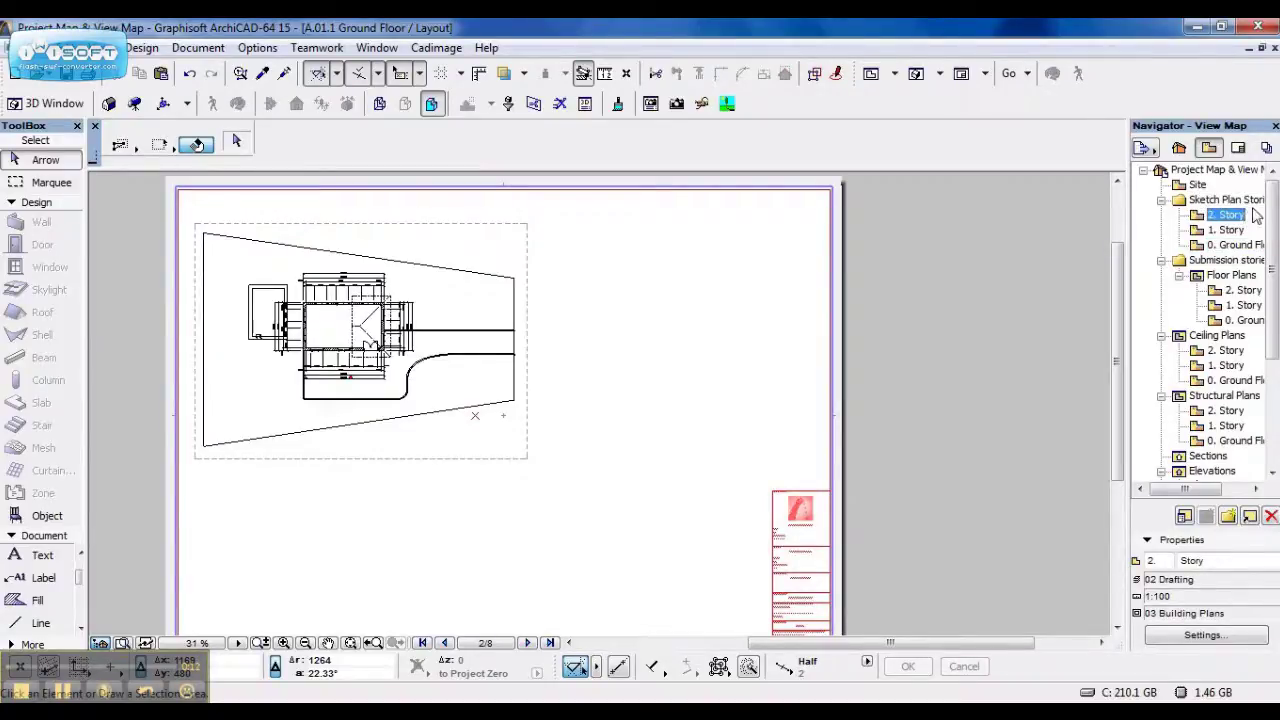
drag(1235, 244, 676, 367)
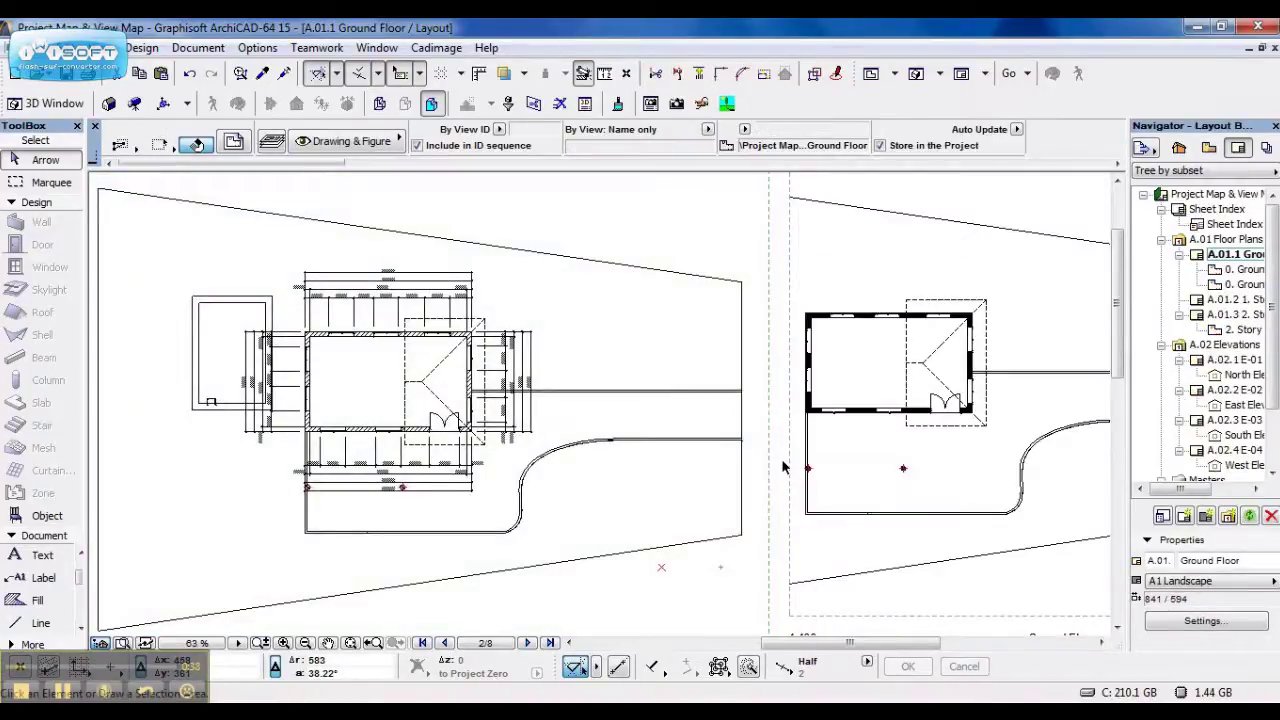
click(787, 467)
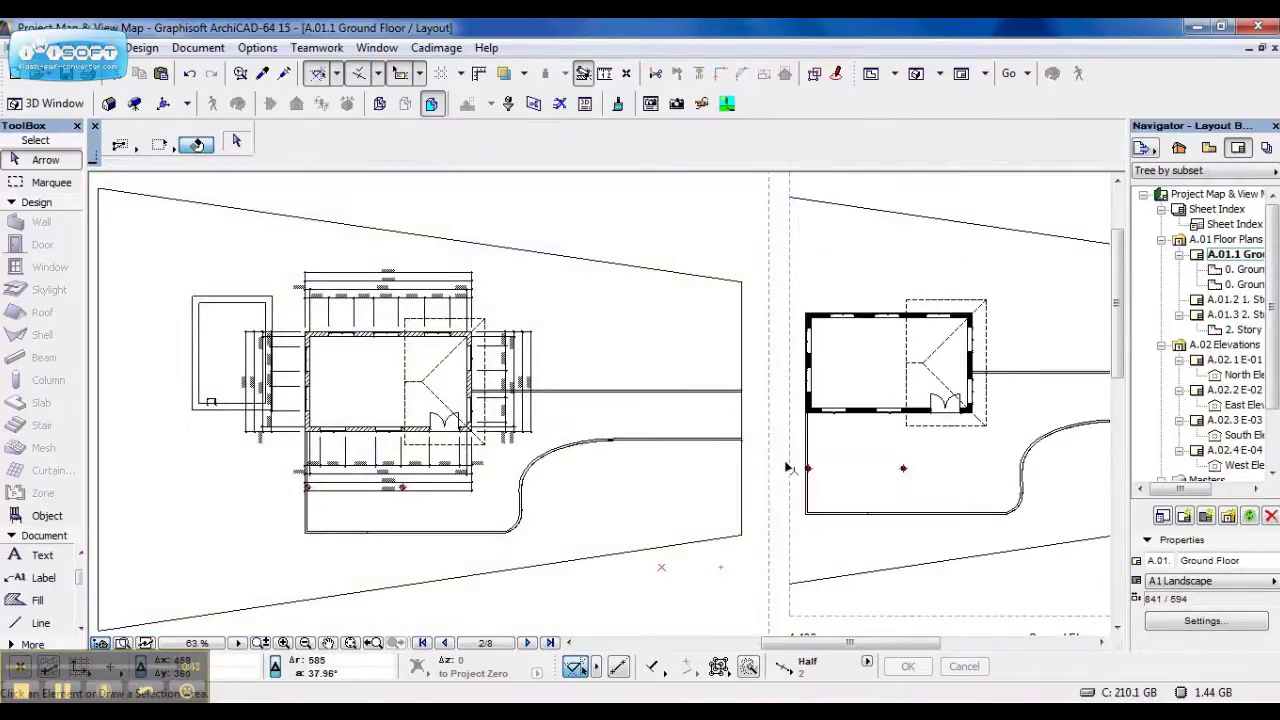